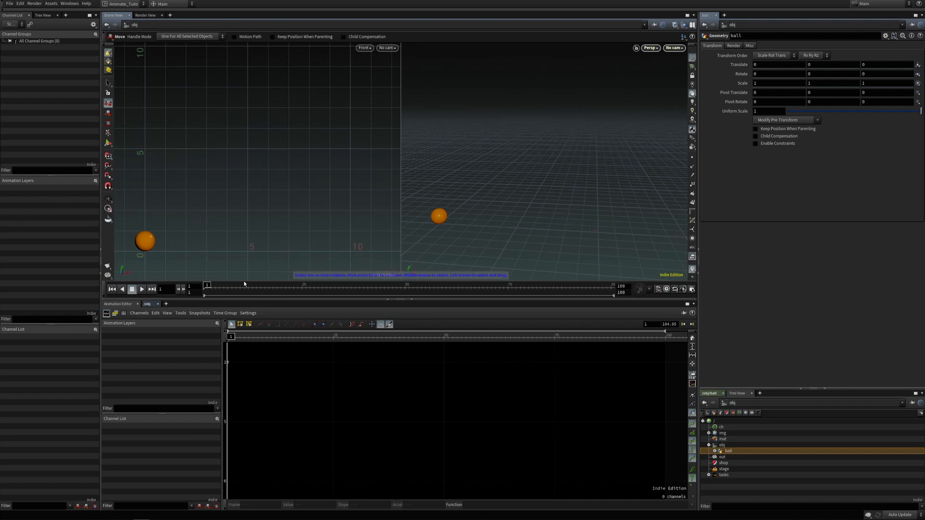
Select the ball and key its Translate X at 0 on frame 1 and about 10.08 on frame 100.
{"action": "left_click_drag", "start_coordinate": [126, 218], "coordinate": [194, 263]}
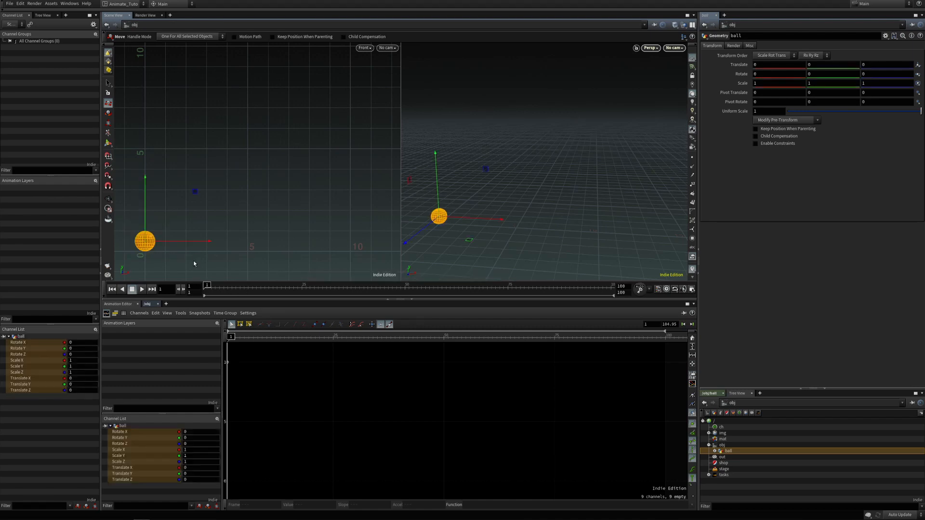
{"action": "left_click", "coordinate": [764, 64], "text": "alt"}
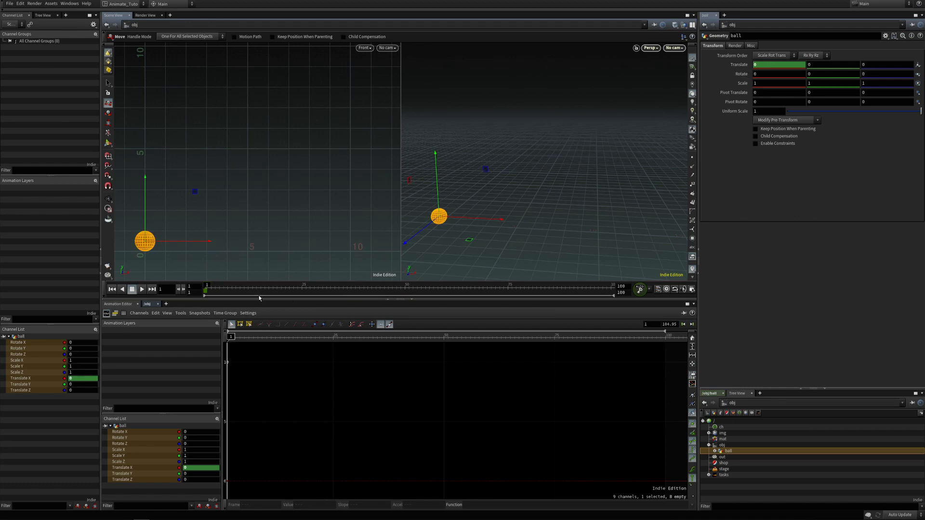
{"action": "left_click_drag", "start_coordinate": [573, 288], "coordinate": [613, 288]}
{"action": "left_click_drag", "start_coordinate": [208, 242], "coordinate": [415, 242]}
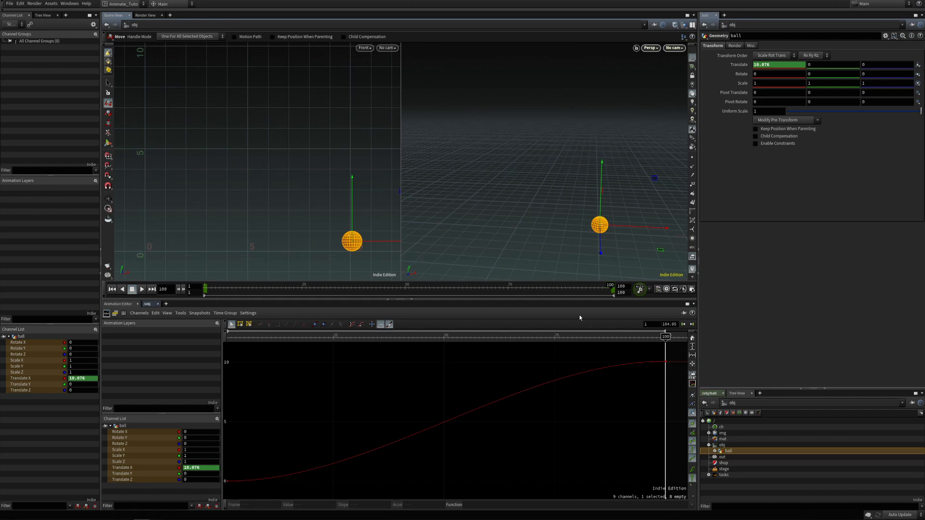
Play and scrub the animation to review the ball's horizontal motion.
{"action": "left_click", "coordinate": [142, 289]}
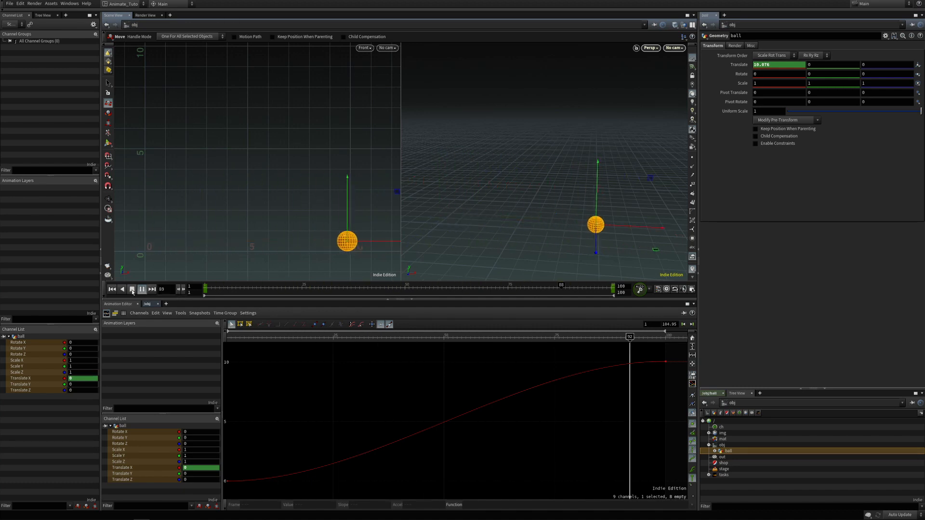
{"action": "left_click", "coordinate": [132, 289]}
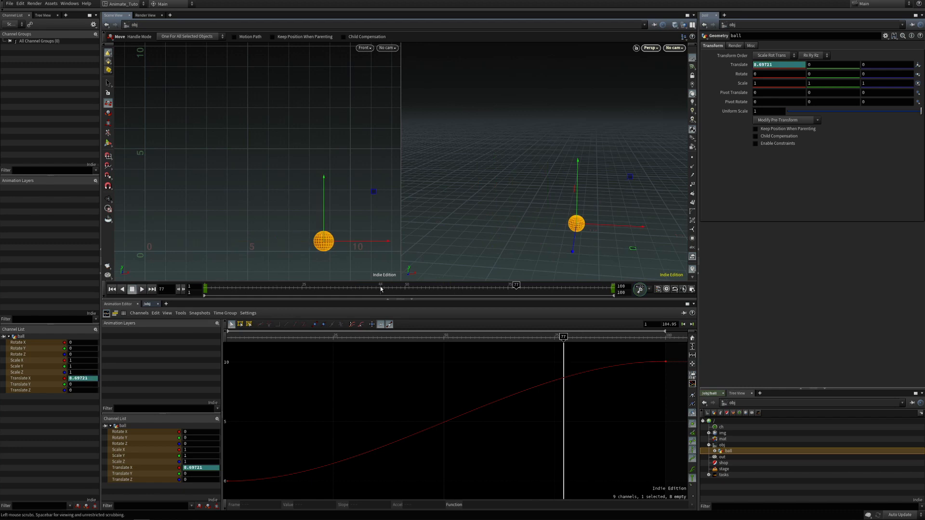
{"action": "mouse_move", "coordinate": [341, 289]}
{"action": "left_mouse_down"}
{"action": "mouse_move", "coordinate": [227, 289]}
{"action": "mouse_move", "coordinate": [309, 288]}
{"action": "left_mouse_up"}
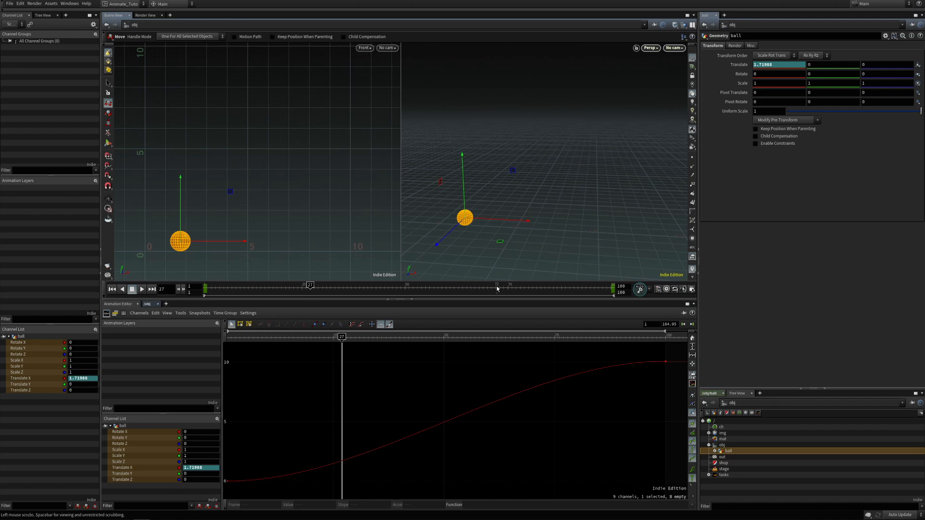
Enable Realtime Playback in the global animation options and replay the ball's motion.
{"action": "left_click", "coordinate": [692, 289]}
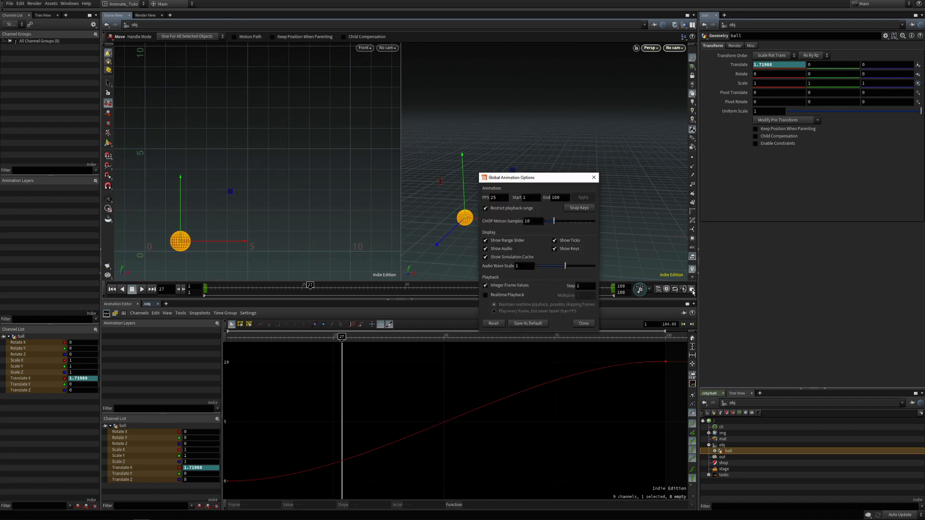
{"action": "left_click", "coordinate": [504, 294]}
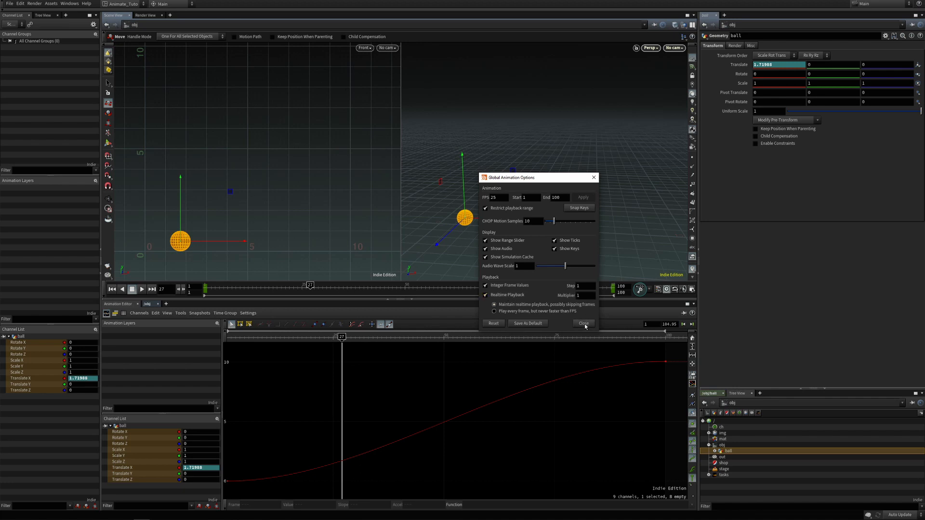
{"action": "left_click", "coordinate": [584, 325]}
{"action": "left_click", "coordinate": [141, 289]}
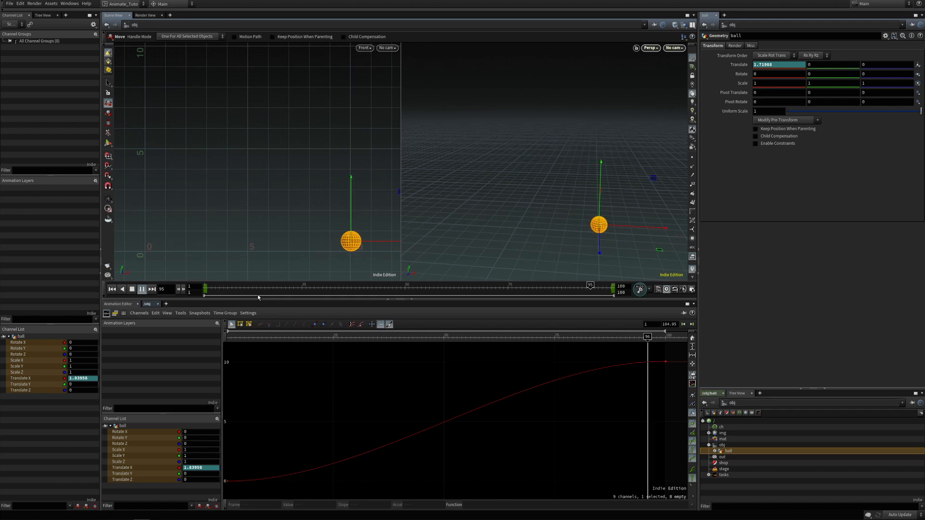
{"action": "left_click", "coordinate": [132, 289]}
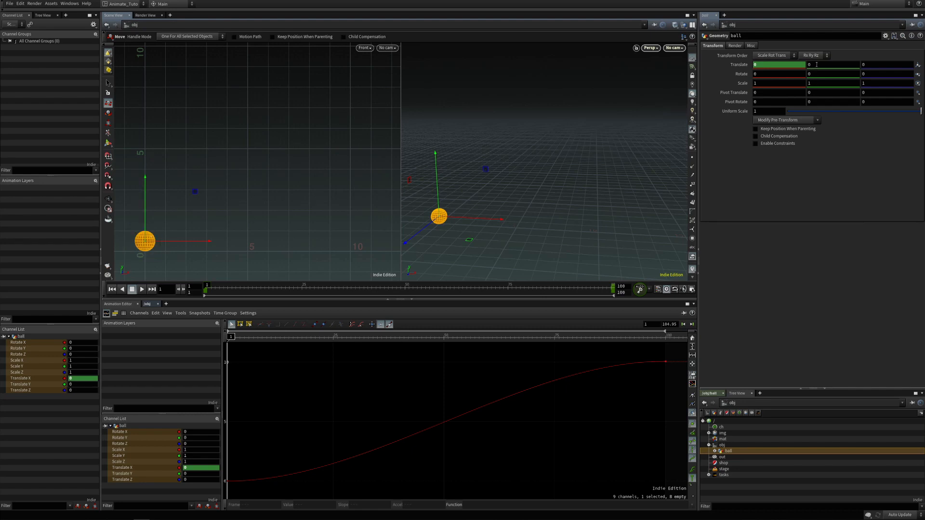
Key the ball's Translate Y at about 5.1 on frame 1 and at 0 on frame 15.
{"action": "left_click_drag", "start_coordinate": [144, 206], "coordinate": [155, 106]}
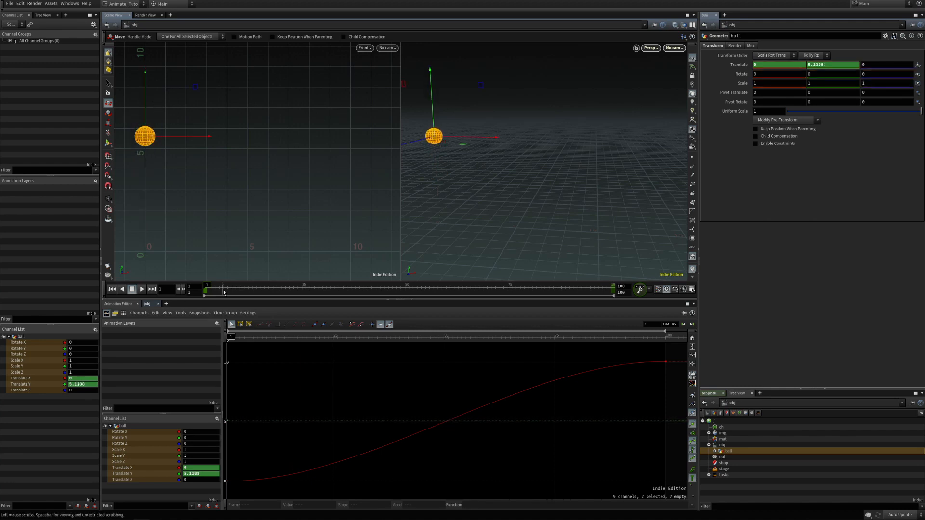
{"action": "left_click_drag", "start_coordinate": [240, 290], "coordinate": [262, 289]}
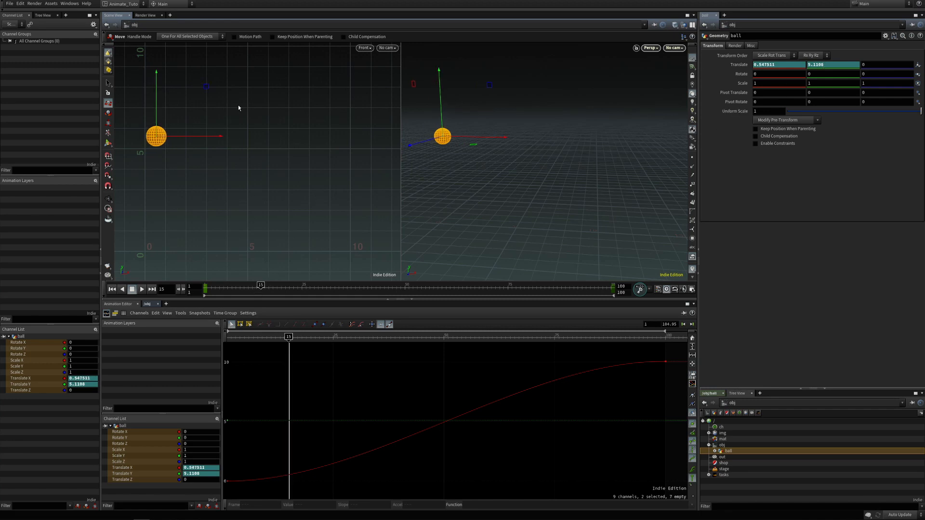
{"action": "left_click_drag", "start_coordinate": [157, 102], "coordinate": [157, 172]}
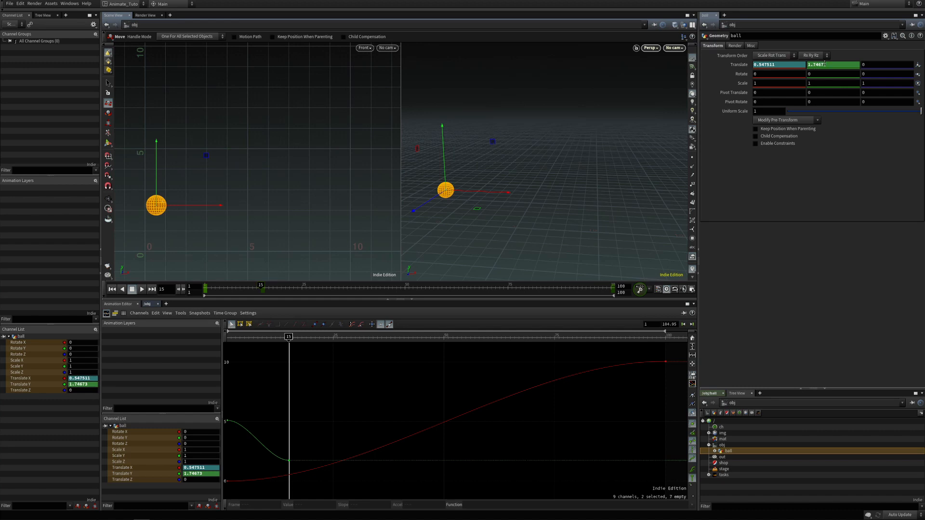
{"action": "type", "text": "0"}
{"action": "key", "text": "Return"}
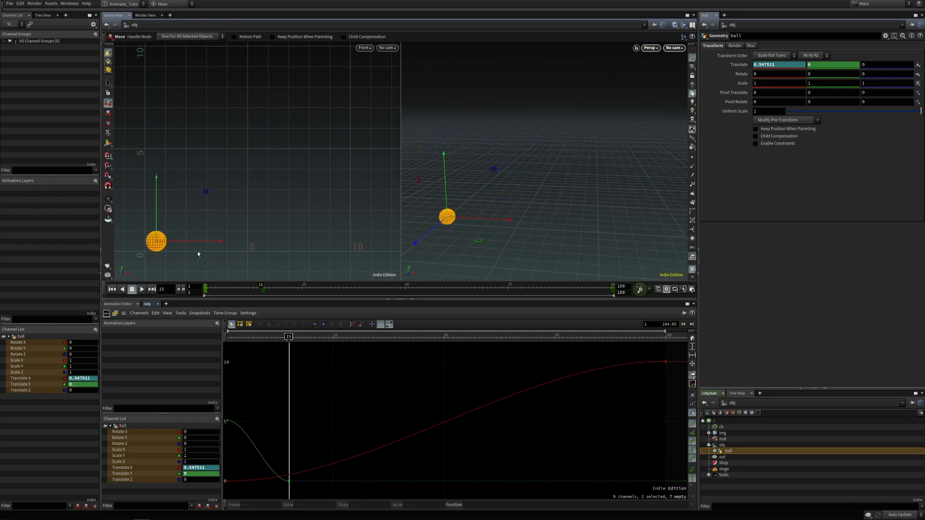
Key the first rebound with Translate Y at about 3.9 on frame 30 and 0 on frame 45.
{"action": "left_click_drag", "start_coordinate": [261, 287], "coordinate": [322, 287]}
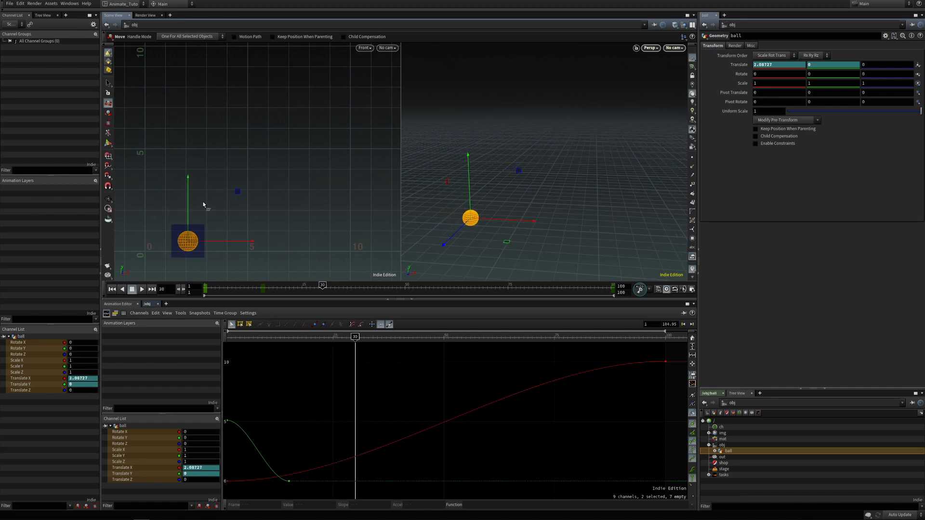
{"action": "left_click_drag", "start_coordinate": [187, 204], "coordinate": [195, 124]}
{"action": "left_click_drag", "start_coordinate": [336, 291], "coordinate": [385, 289]}
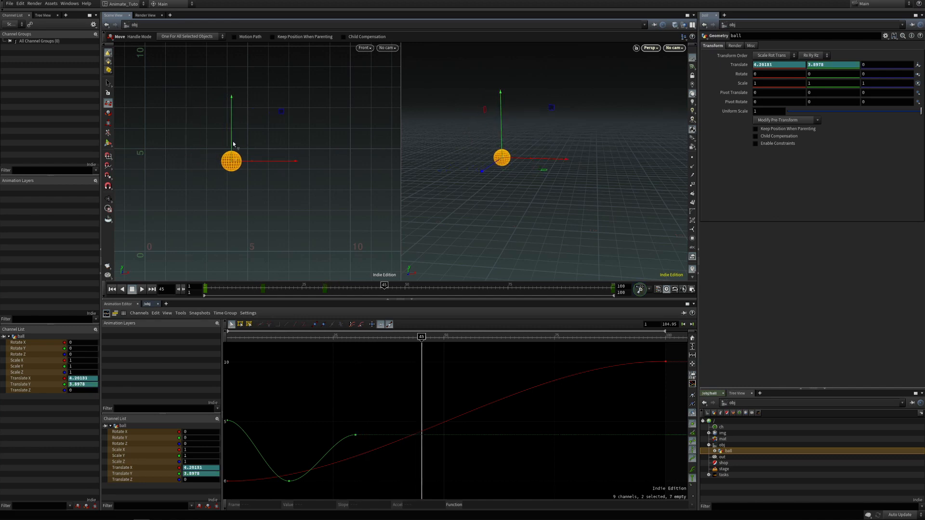
{"action": "left_click", "coordinate": [831, 64]}
{"action": "type", "text": "0"}
{"action": "key", "text": "Return"}
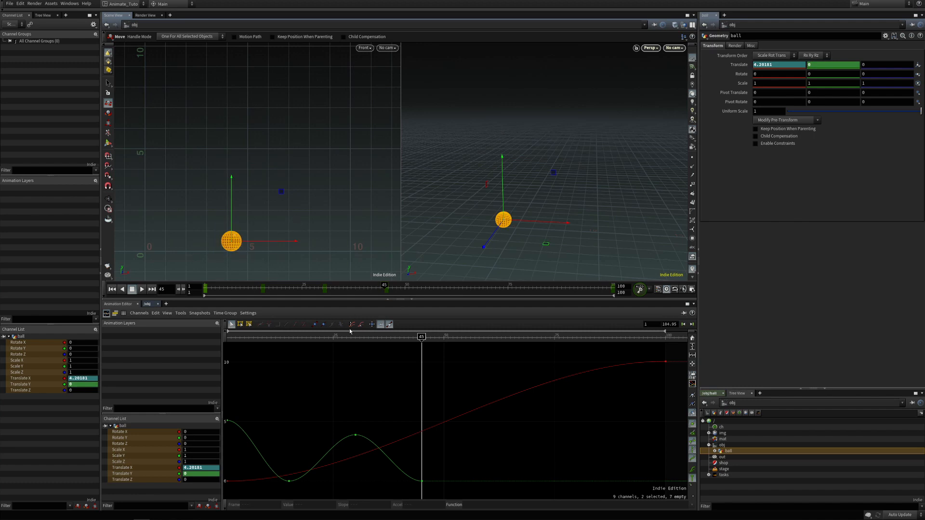
Key a lower second rebound, raising the ball on frame 56 and lowering it to about 0.06 on frame 67.
{"action": "left_click_drag", "start_coordinate": [384, 287], "coordinate": [429, 286]}
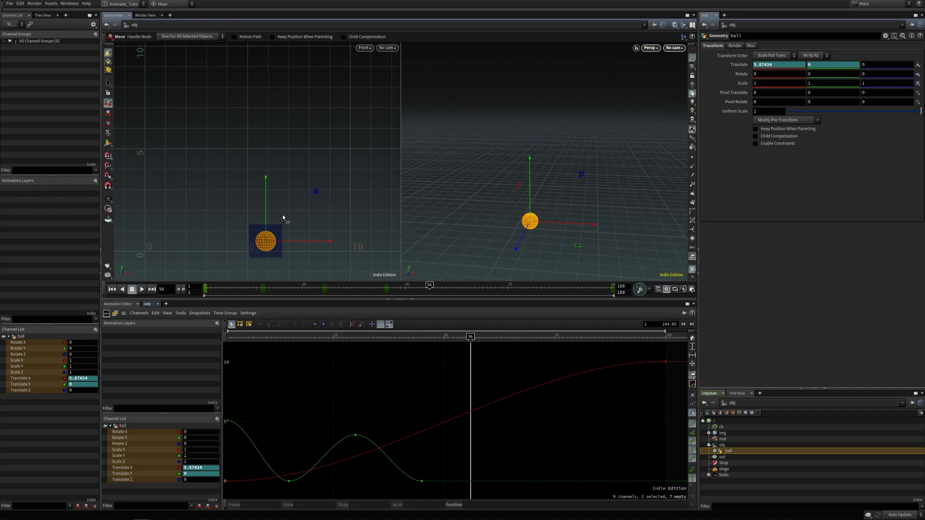
{"action": "left_click_drag", "start_coordinate": [267, 212], "coordinate": [270, 164]}
{"action": "left_click_drag", "start_coordinate": [429, 286], "coordinate": [474, 286]}
{"action": "left_click_drag", "start_coordinate": [301, 166], "coordinate": [305, 203]}
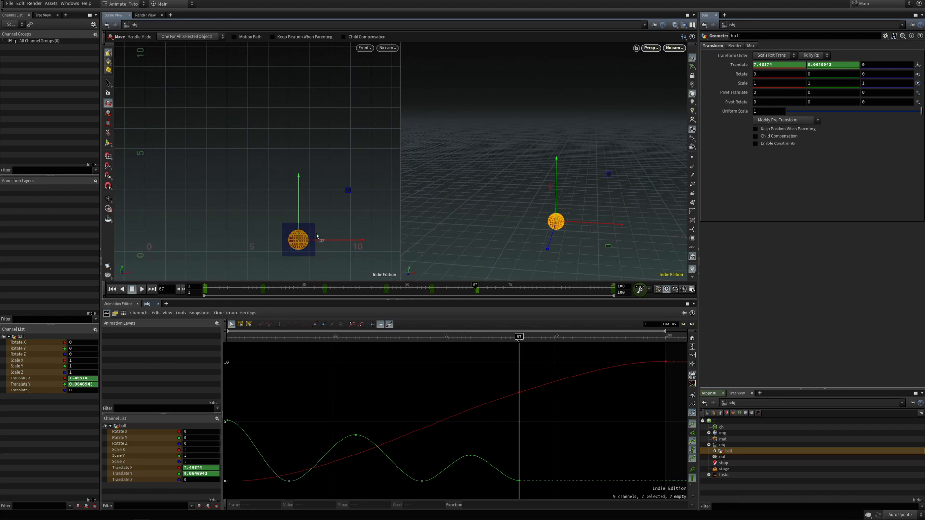
Key a third rebound with Translate Y at about 1.2 on frame 75 and about 0.03 on frame 82.
{"action": "left_click_drag", "start_coordinate": [476, 288], "coordinate": [508, 288]}
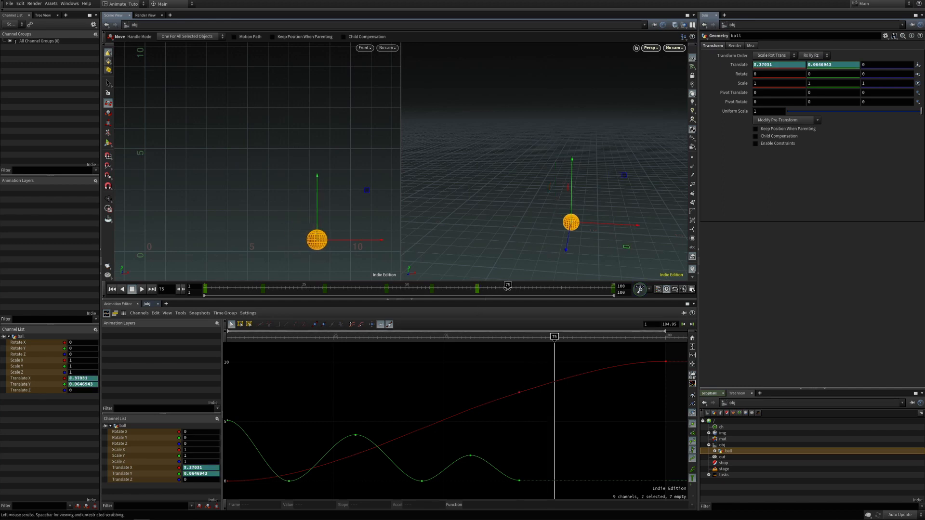
{"action": "left_click_drag", "start_coordinate": [316, 213], "coordinate": [322, 183]}
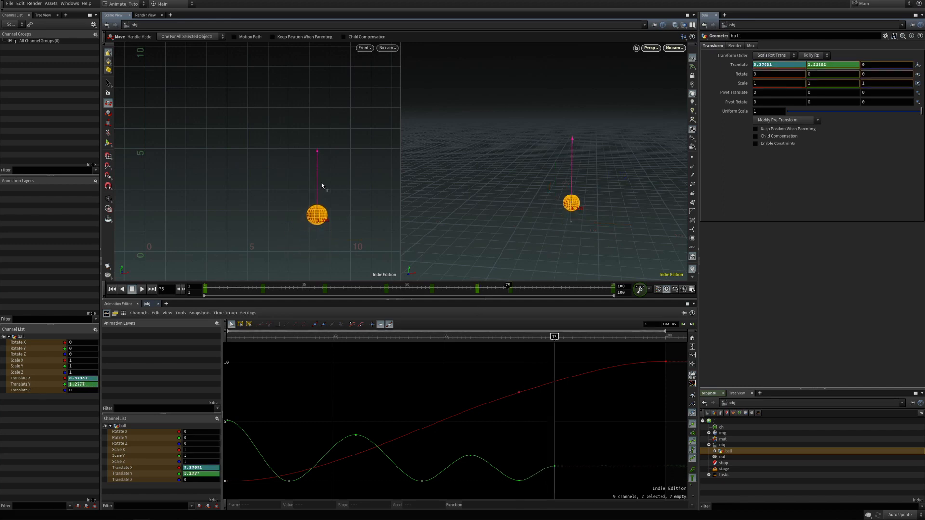
{"action": "left_click_drag", "start_coordinate": [509, 288], "coordinate": [537, 288]}
{"action": "left_click_drag", "start_coordinate": [328, 180], "coordinate": [338, 204]}
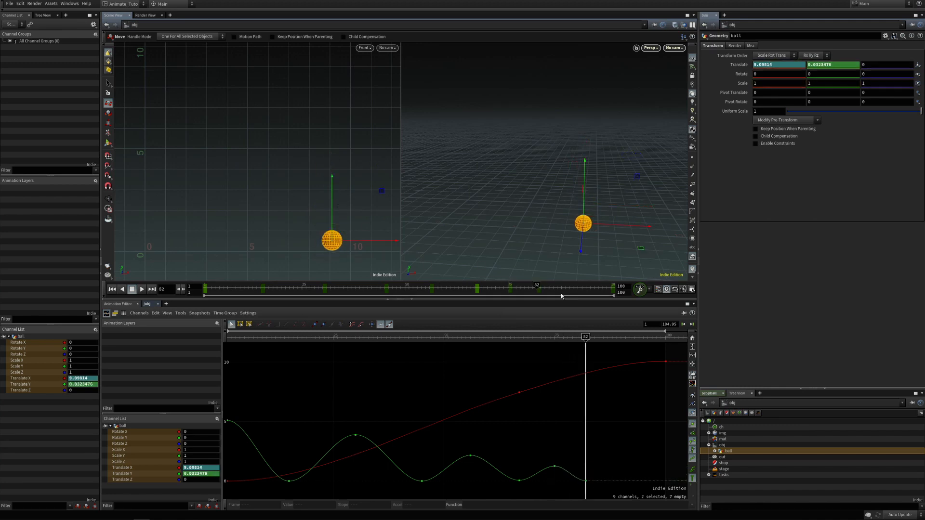
Key a smaller fourth rebound, raising the ball around frame 88 and lowering it to about 0.03 around frame 93.
{"action": "left_click_drag", "start_coordinate": [537, 288], "coordinate": [561, 288]}
{"action": "left_click_drag", "start_coordinate": [347, 213], "coordinate": [346, 196]}
{"action": "left_click_drag", "start_coordinate": [563, 288], "coordinate": [582, 288]}
{"action": "left_click_drag", "start_coordinate": [348, 196], "coordinate": [351, 208]}
Key a final tiny rebound, lifting the ball slightly on frame 97 and grounding it at about 0.03 on frame 100.
{"action": "left_click_drag", "start_coordinate": [583, 288], "coordinate": [598, 288]}
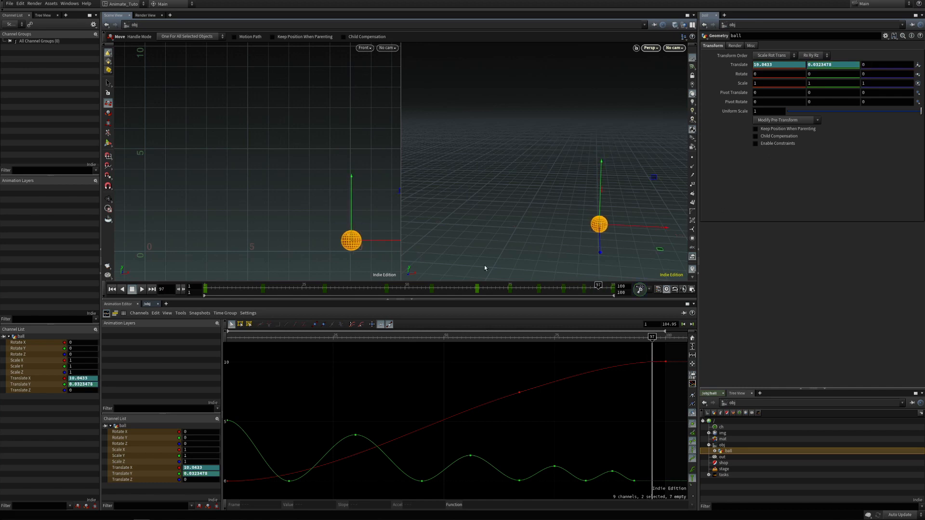
{"action": "left_click_drag", "start_coordinate": [356, 221], "coordinate": [359, 221]}
{"action": "key", "text": "Right"}
{"action": "key", "text": "Right"}
{"action": "key", "text": "Right"}
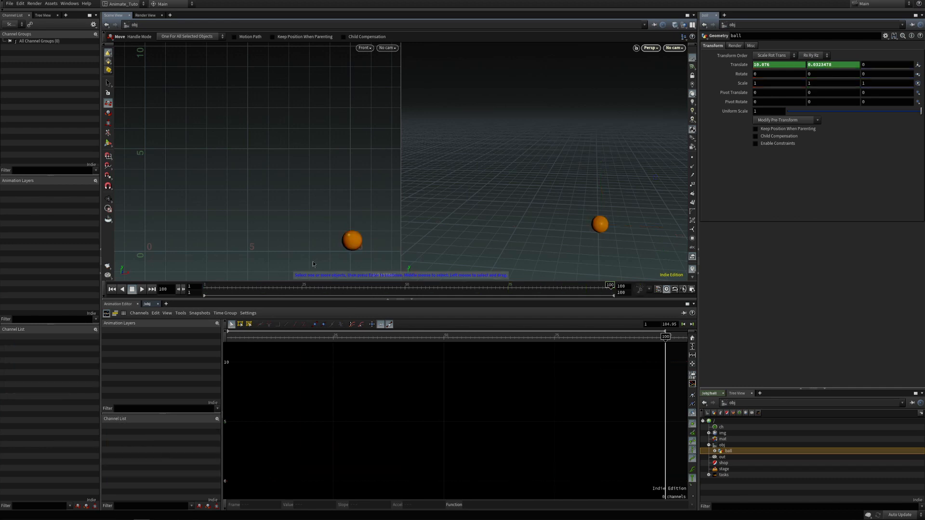
Play back the full bouncing animation to review its timing and heights.
{"action": "left_click", "coordinate": [142, 289]}
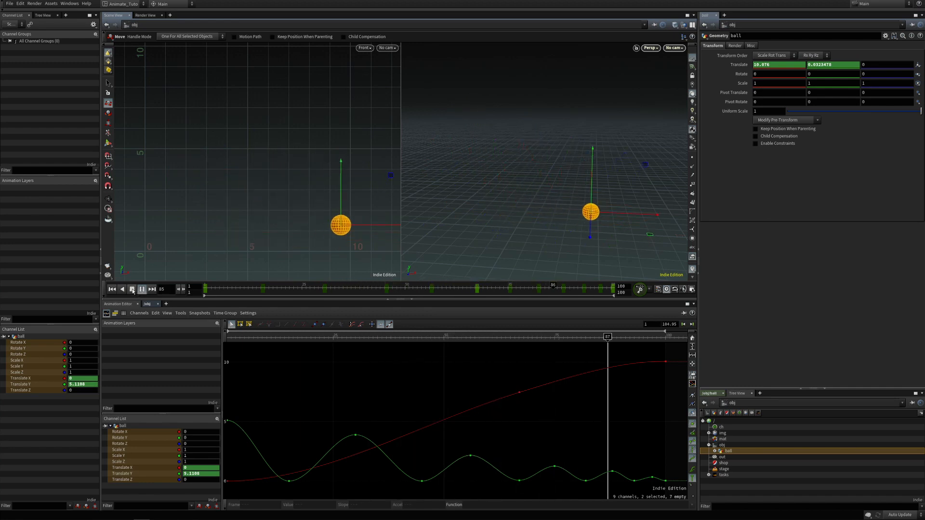
{"action": "left_click", "coordinate": [132, 289]}
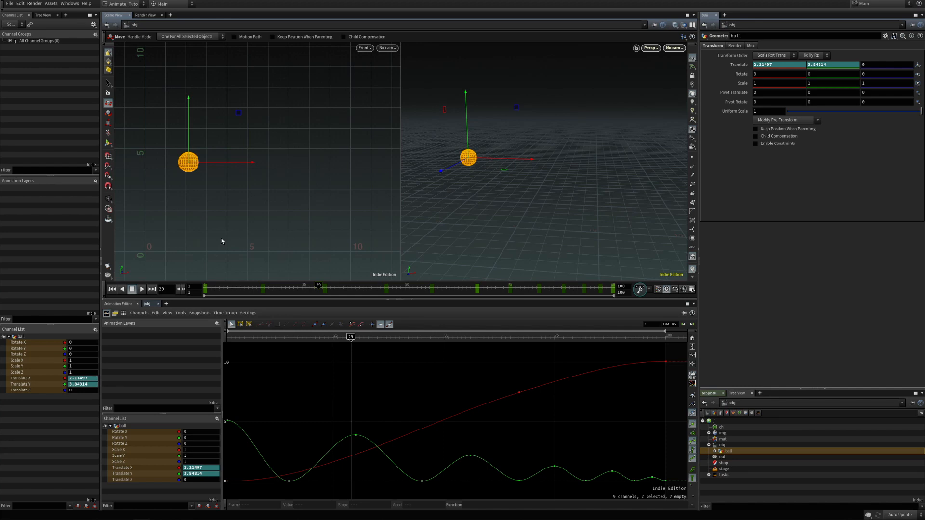
{"action": "left_click", "coordinate": [141, 289]}
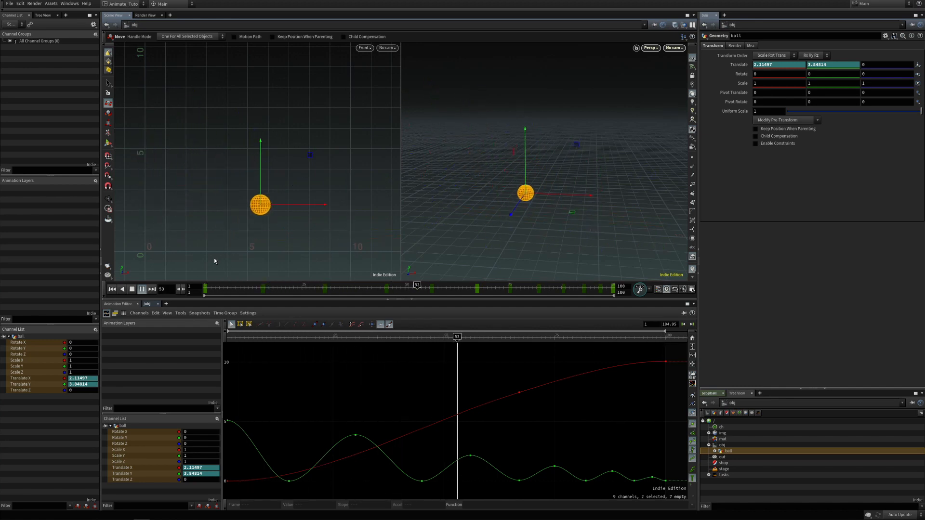
{"action": "key", "text": "Up"}
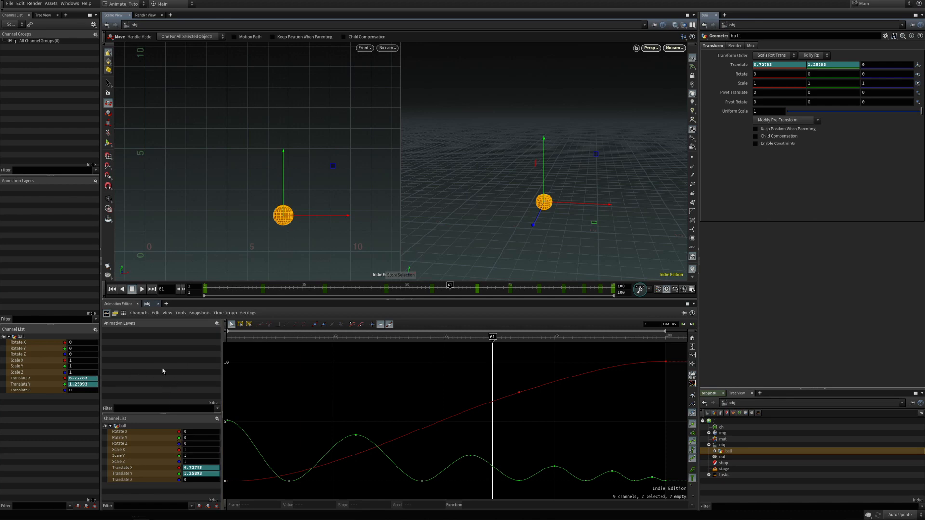
Hide Animation Layers and Channel Groups in the animation editor, keeping only the channel list beside the graph.
{"action": "left_click", "coordinate": [184, 316]}
{"action": "left_click", "coordinate": [186, 331]}
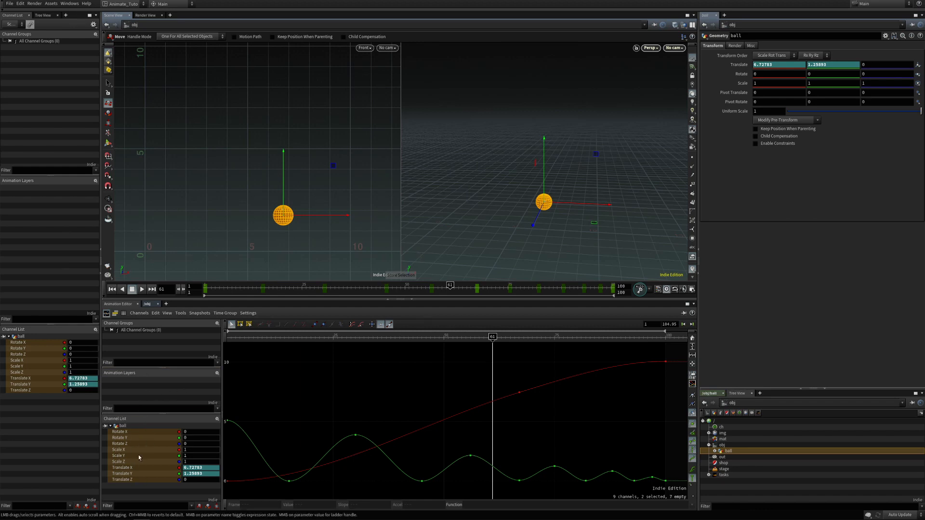
{"action": "left_click", "coordinate": [181, 313]}
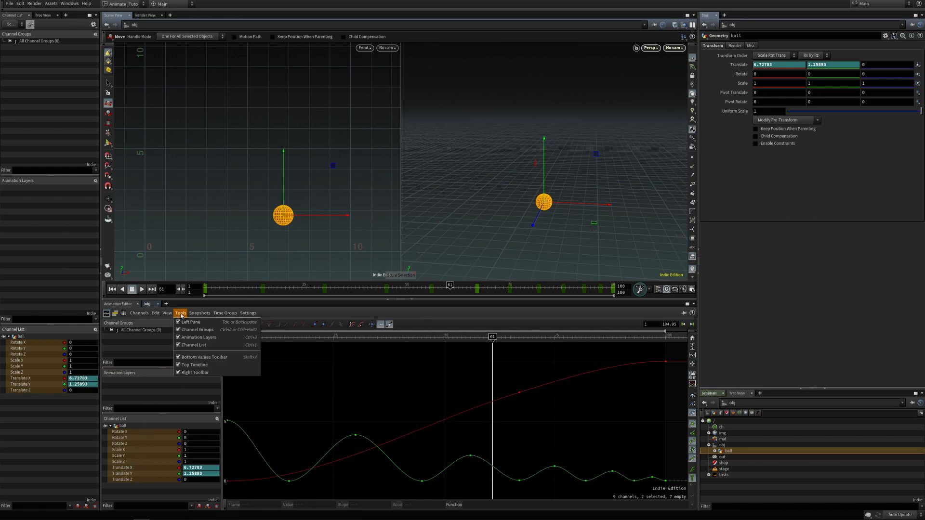
{"action": "left_click", "coordinate": [198, 337]}
{"action": "left_click", "coordinate": [180, 313]}
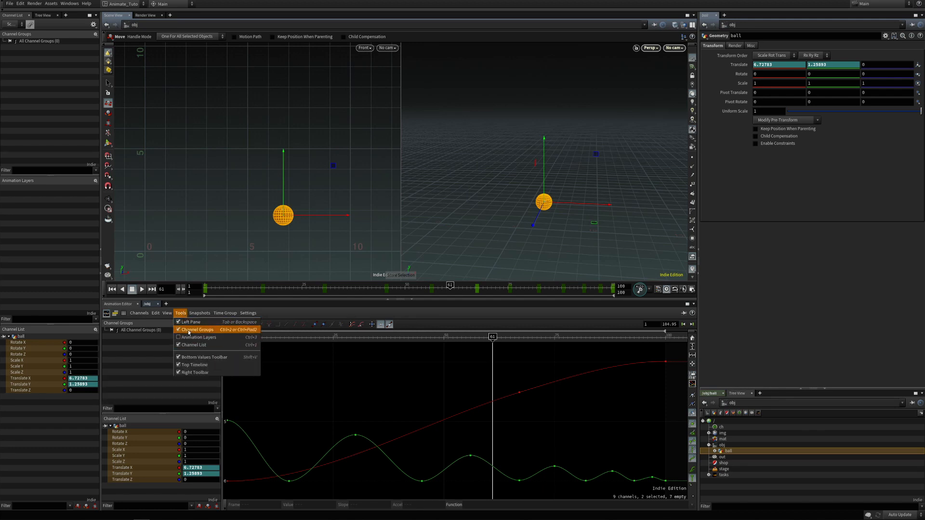
{"action": "left_click", "coordinate": [189, 330]}
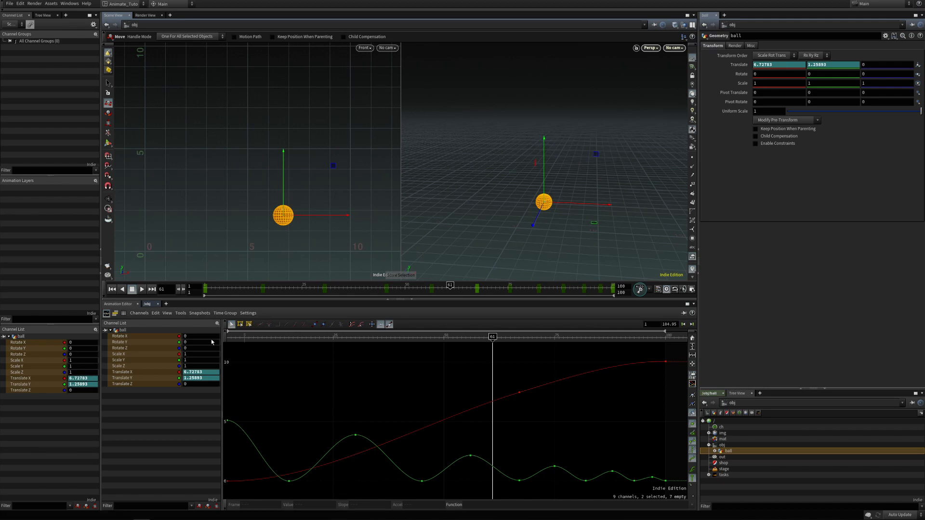
{"action": "left_click", "coordinate": [143, 313]}
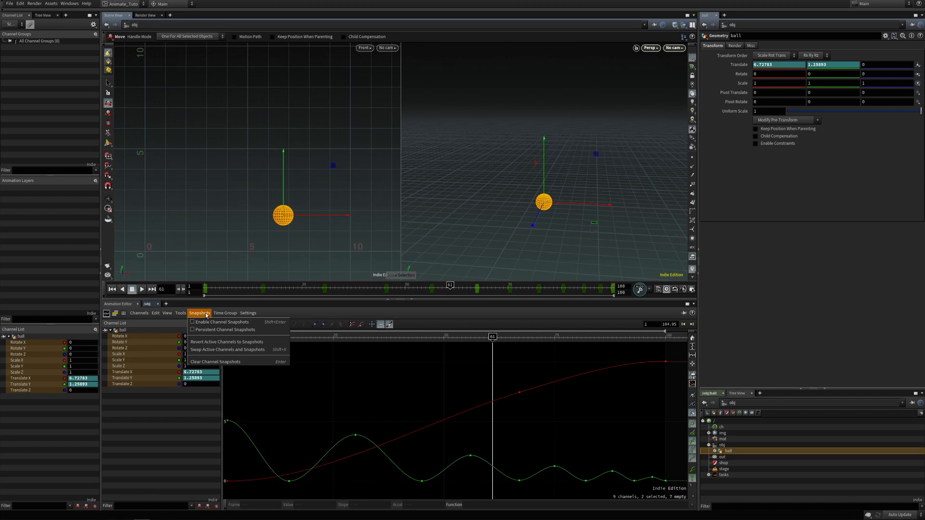
{"action": "left_click", "coordinate": [182, 315]}
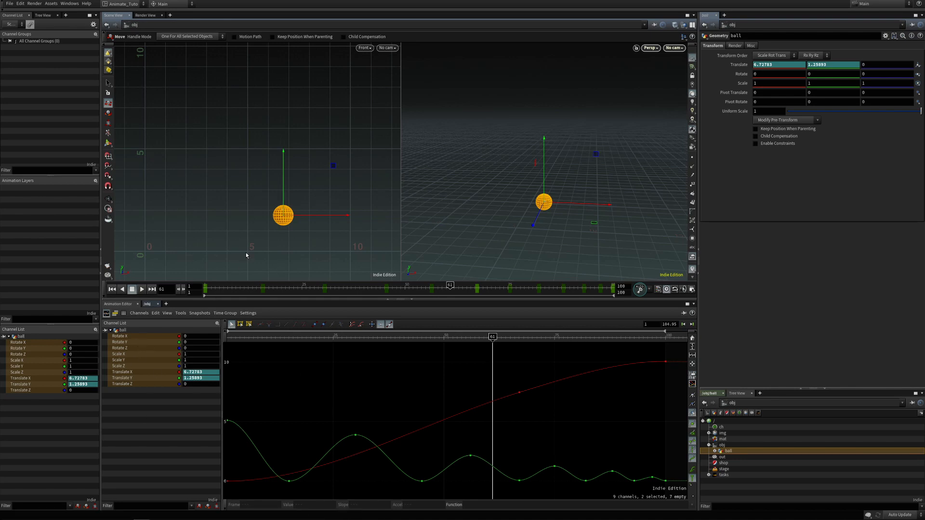
{"action": "left_click_drag", "start_coordinate": [248, 185], "coordinate": [323, 246]}
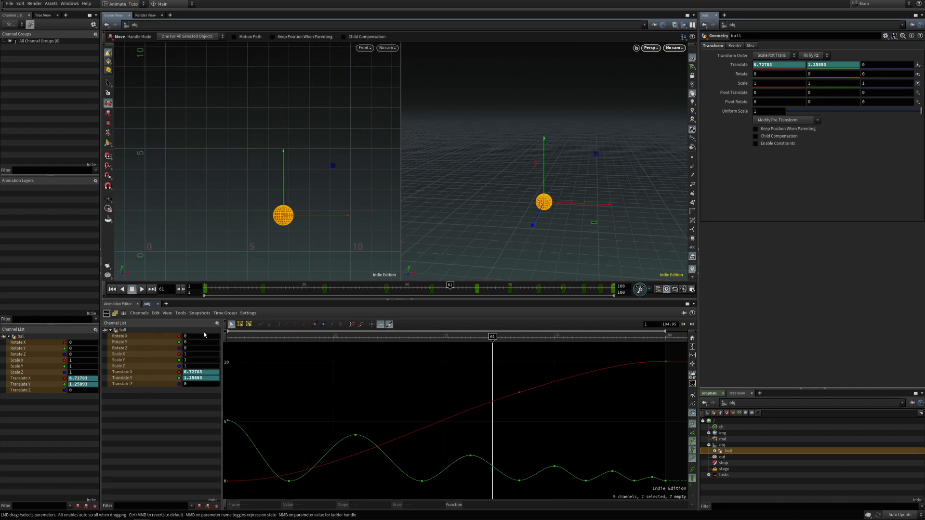
Deselect the ball and isolate its Translate X and Translate Y channels in turn in the animation editor.
{"action": "left_click", "coordinate": [320, 238]}
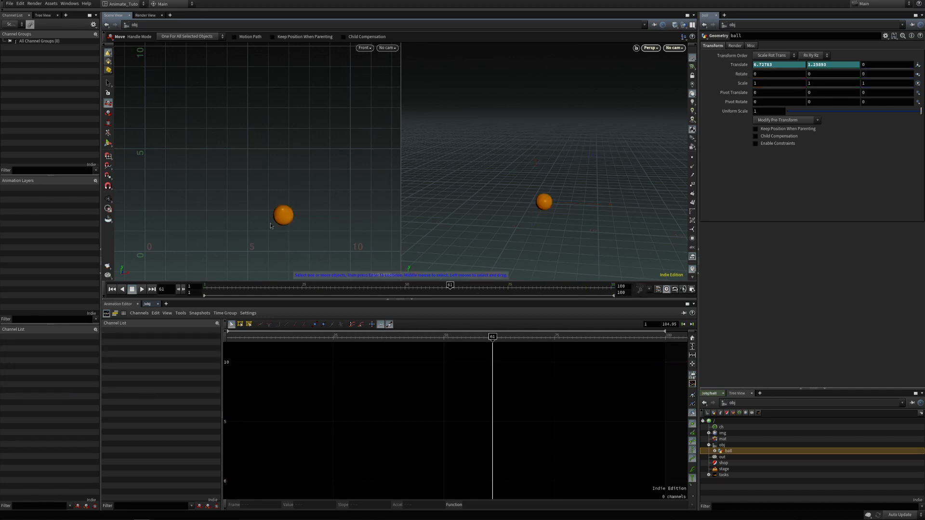
{"action": "left_click", "coordinate": [774, 64], "text": "shift"}
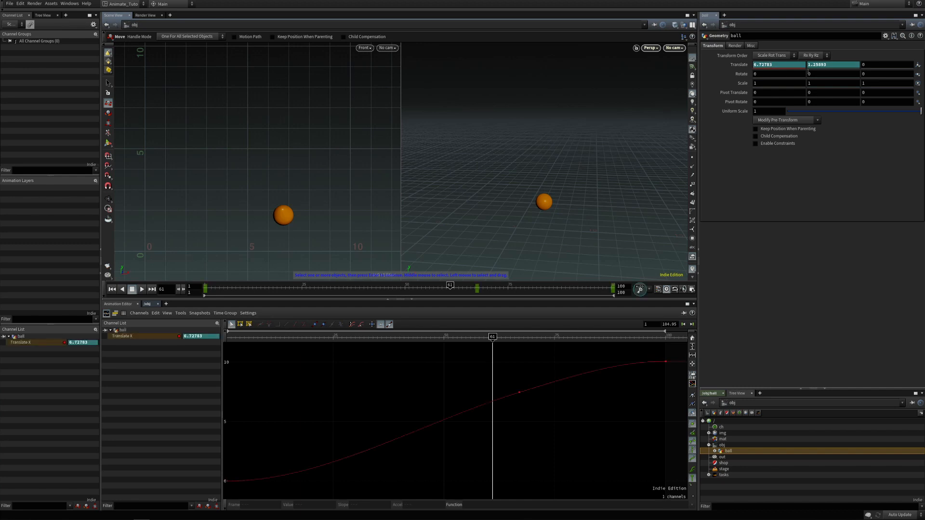
{"action": "left_click", "coordinate": [824, 63], "text": "shift"}
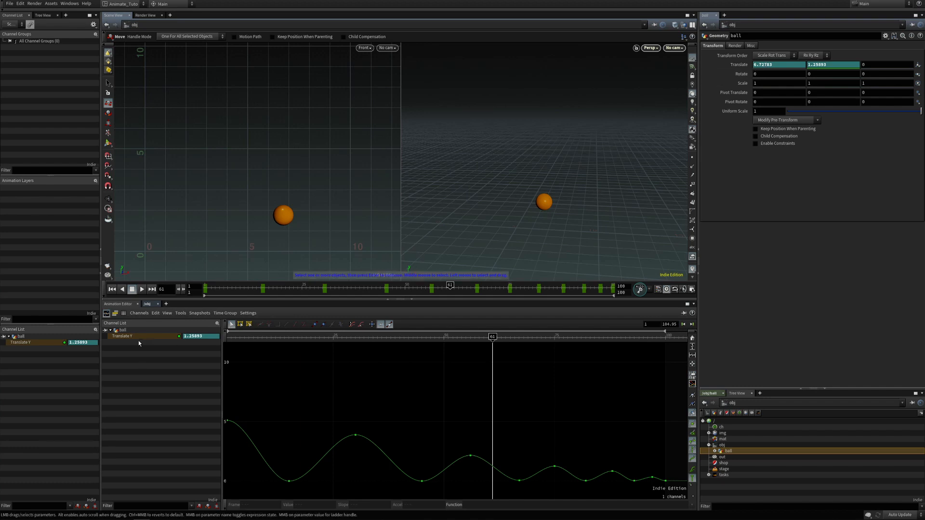
{"action": "left_click", "coordinate": [763, 65], "text": "shift"}
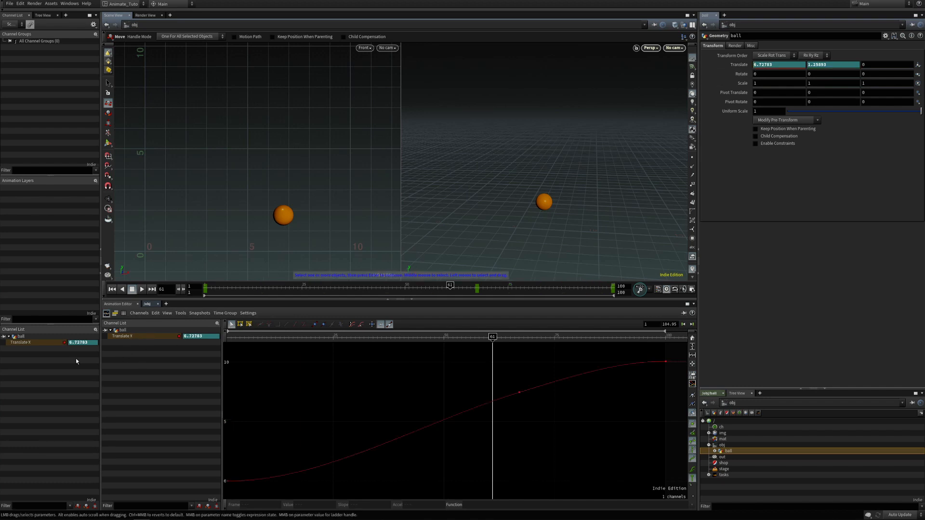
Add the Translate Y, Rotate X and Rotate Y channels to the channel list alongside Translate X.
{"action": "left_click", "coordinate": [819, 64], "text": "ctrl+shift"}
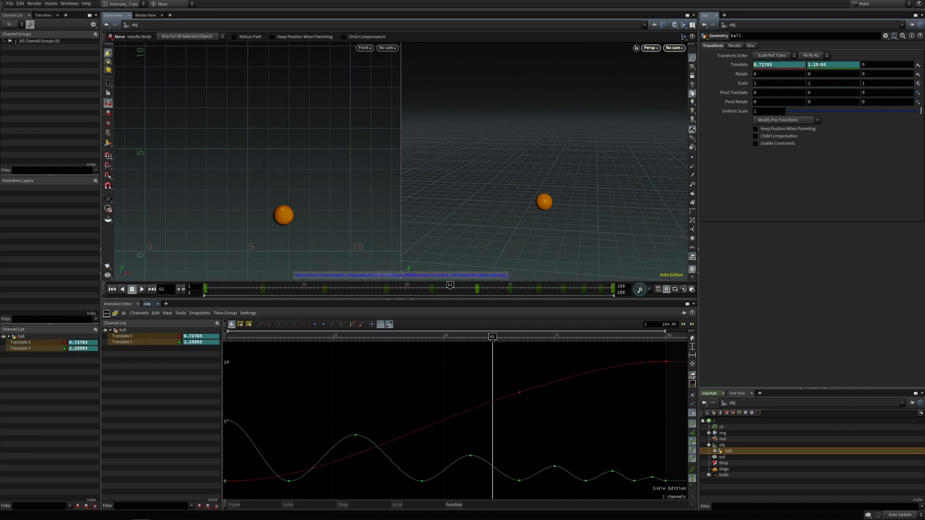
{"action": "left_click", "coordinate": [788, 74], "text": "ctrl+shift"}
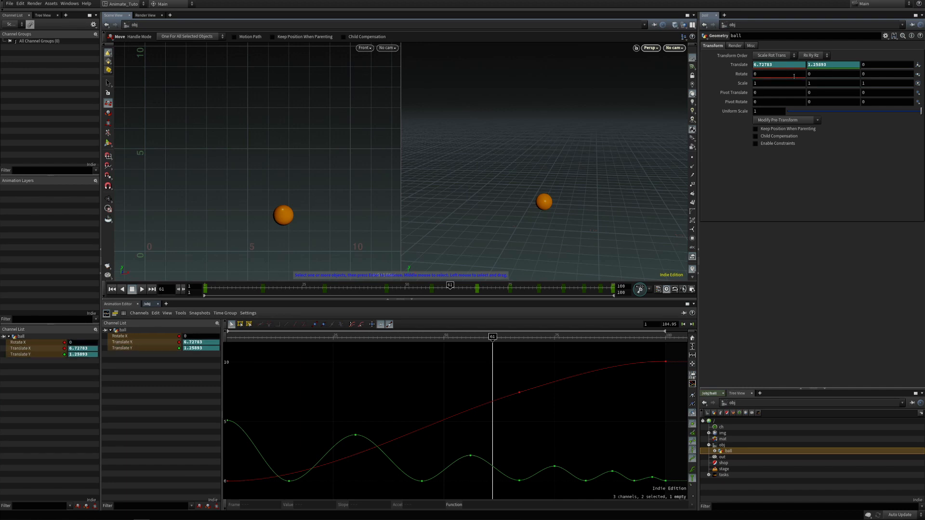
{"action": "left_click", "coordinate": [832, 74], "text": "ctrl+shift"}
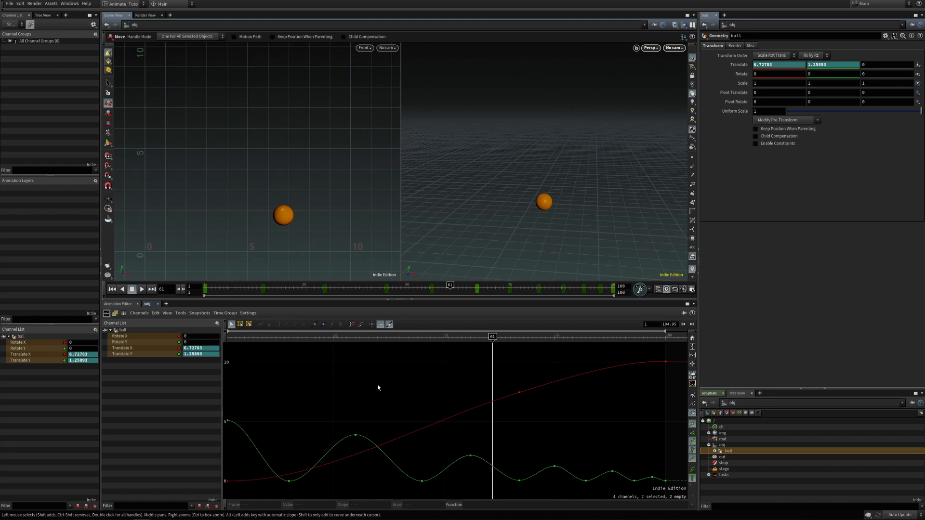
Look up the channel-list options for the ball's Scale parameter and reselect the ball to list its channels.
{"action": "right_click", "coordinate": [738, 89]}
{"action": "mouse_move", "coordinate": [751, 95]}
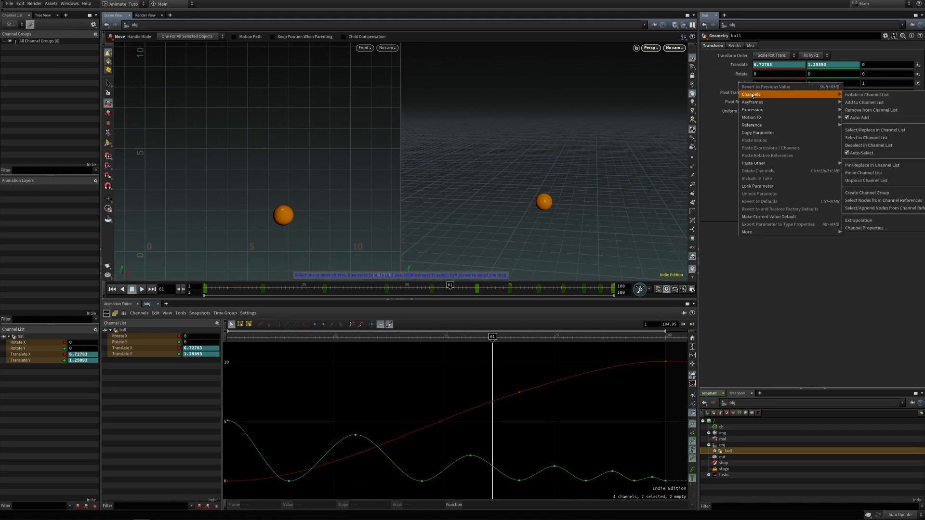
{"action": "left_click", "coordinate": [852, 119]}
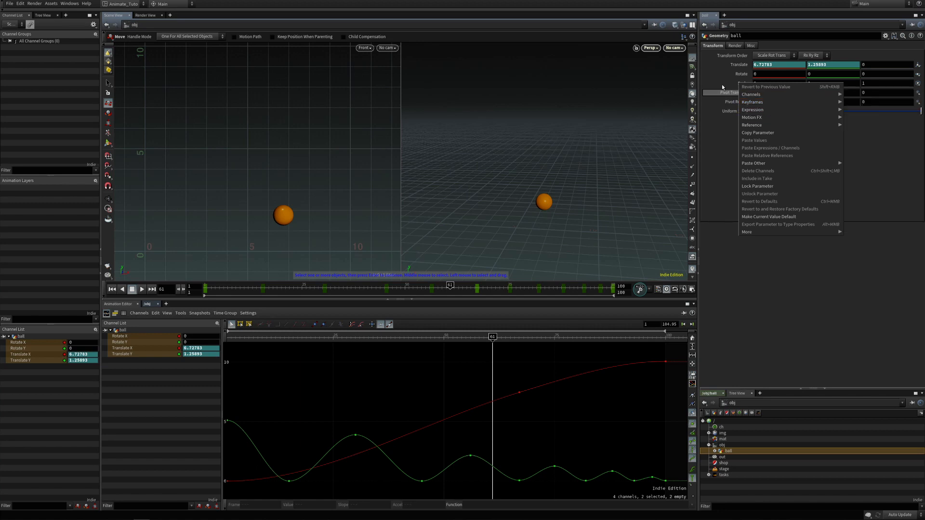
{"action": "left_click_drag", "start_coordinate": [310, 172], "coordinate": [250, 231]}
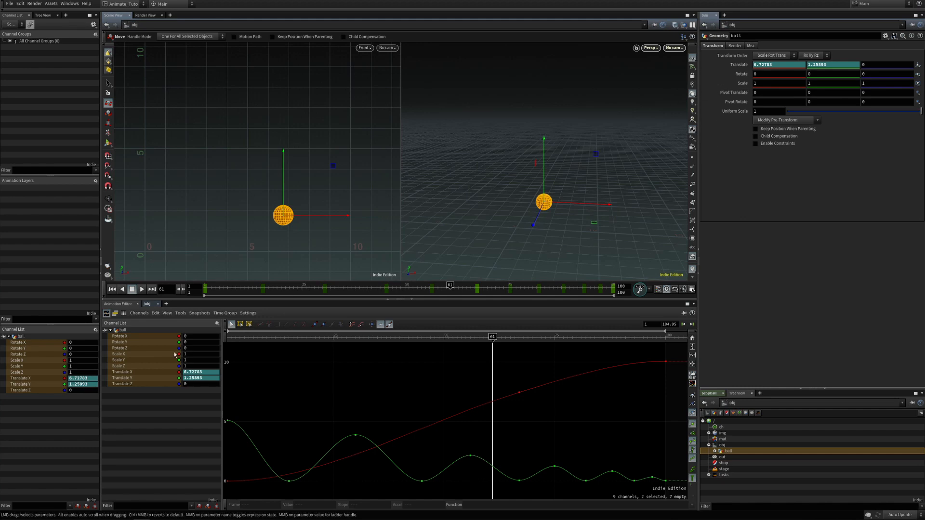
Turn off Auto-Add for the ball's Scale channels and reselect the ball to refresh the channel list.
{"action": "right_click", "coordinate": [736, 82]}
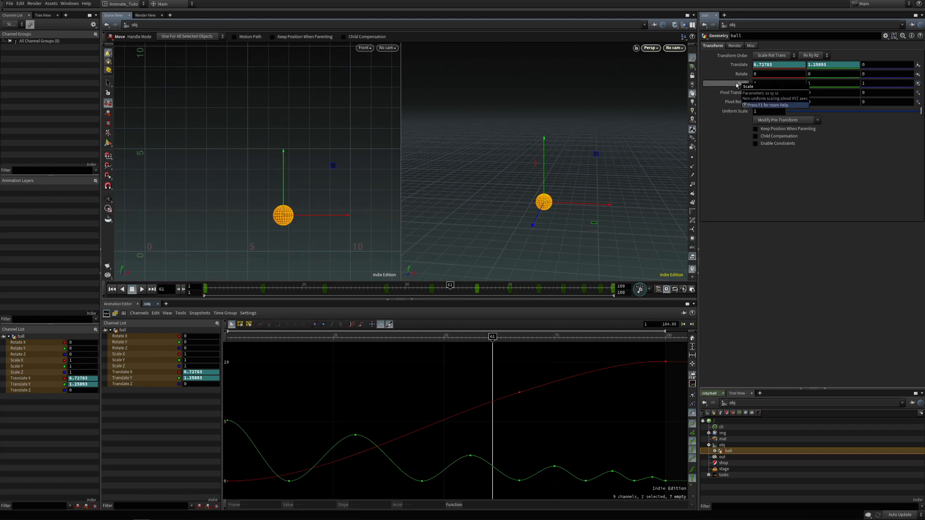
{"action": "mouse_move", "coordinate": [741, 93]}
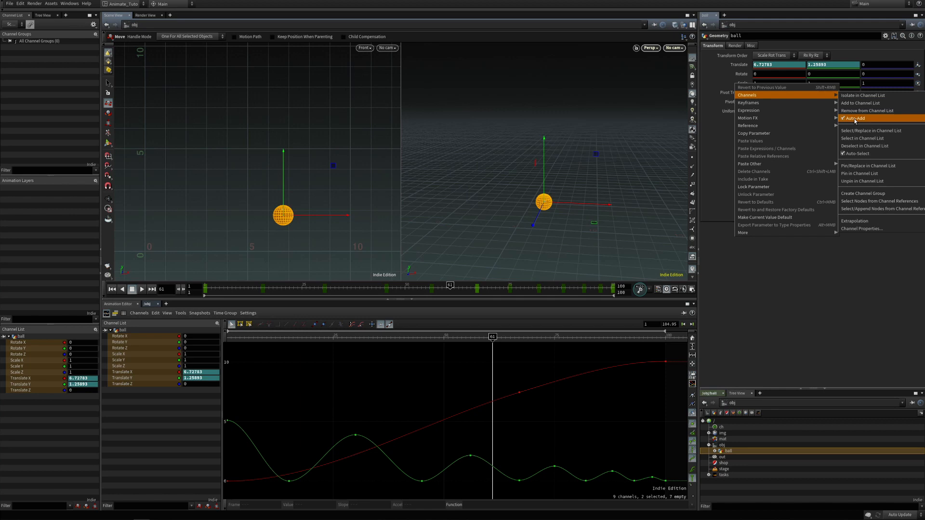
{"action": "left_click", "coordinate": [845, 119]}
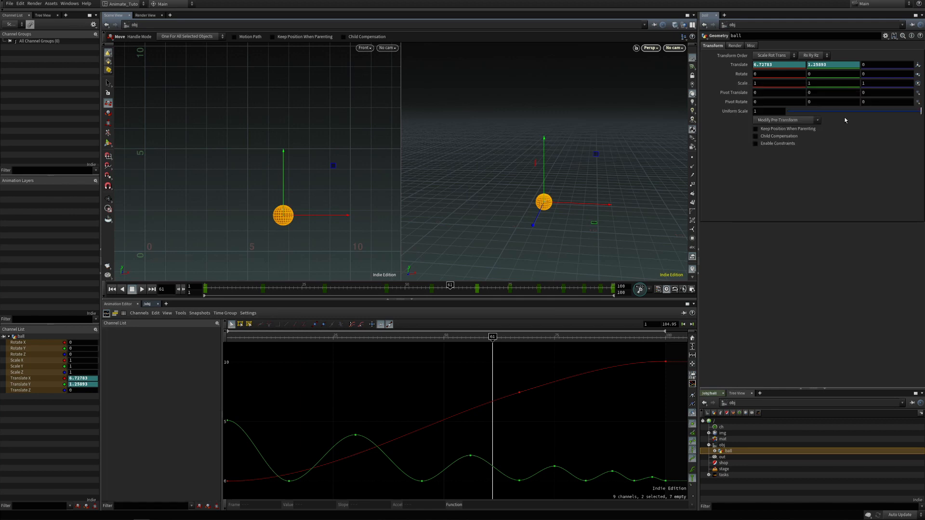
{"action": "left_click", "coordinate": [313, 246]}
{"action": "left_click_drag", "start_coordinate": [233, 179], "coordinate": [331, 242]}
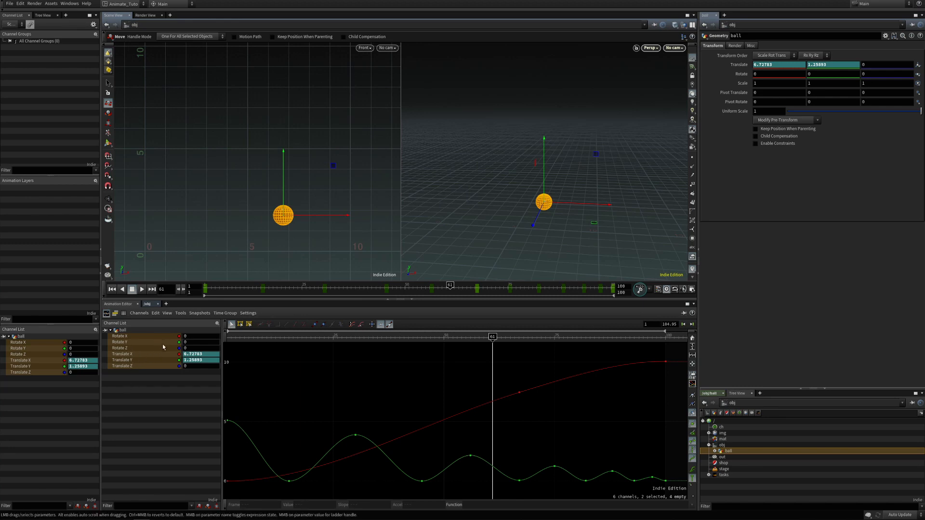
Add the Scale channels to the channel list manually, and reselect the ball to drop them again.
{"action": "left_click", "coordinate": [741, 84], "text": "shift"}
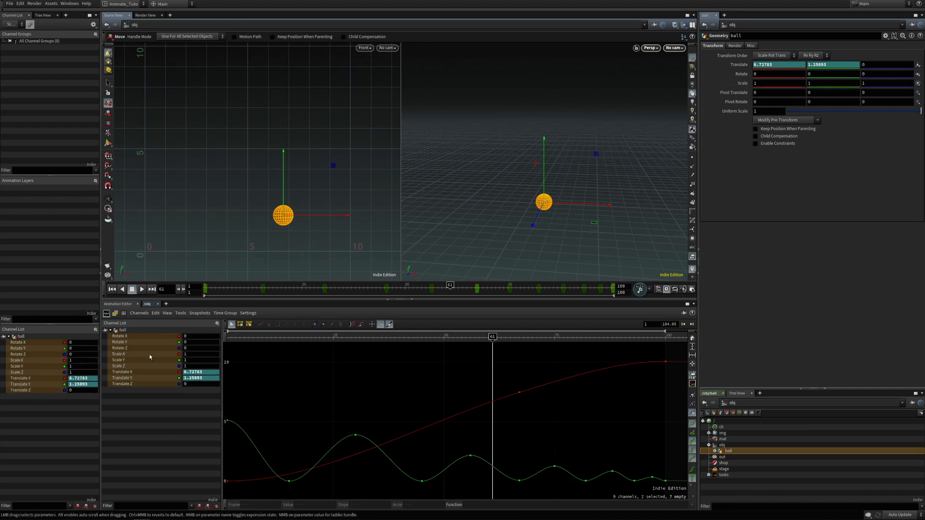
{"action": "left_click", "coordinate": [303, 251]}
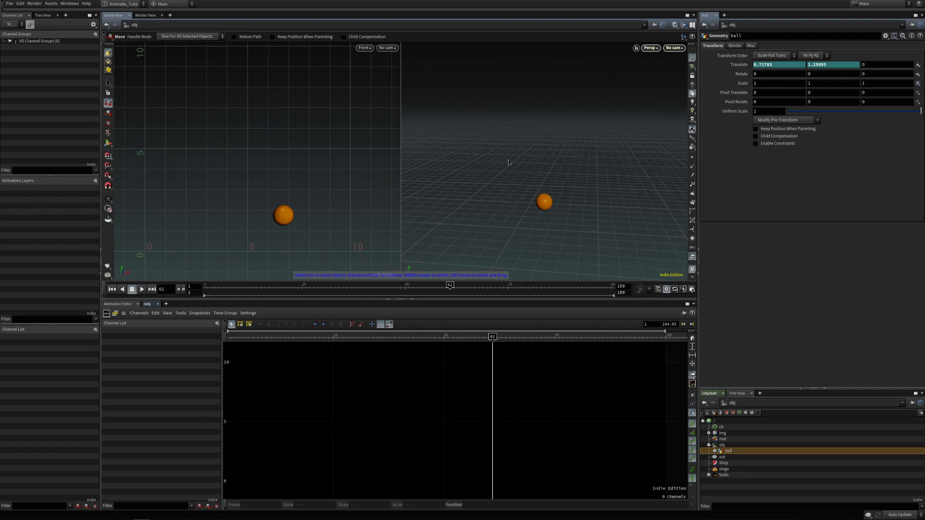
{"action": "left_click_drag", "start_coordinate": [249, 189], "coordinate": [314, 238]}
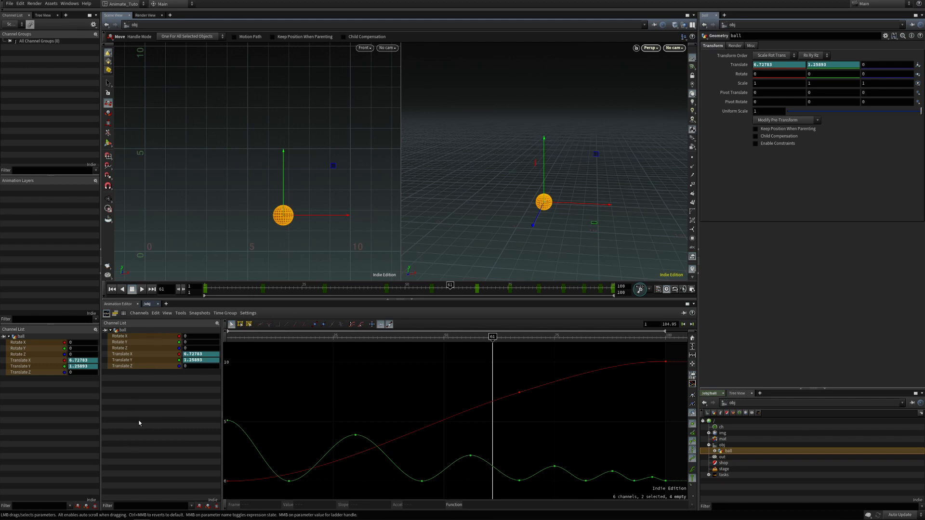
Set a keyframe on all listed translate and rotate channels at frame 61, and remove it again.
{"action": "left_click", "coordinate": [640, 289]}
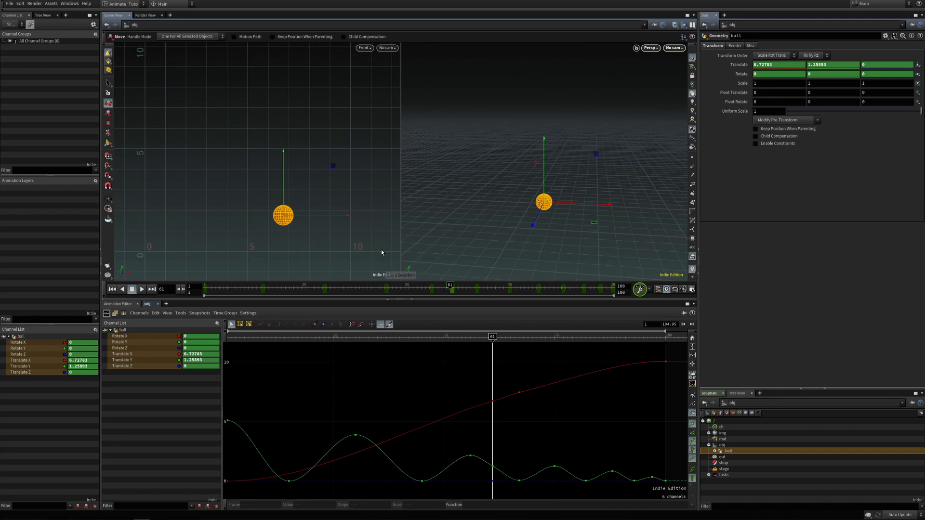
{"action": "right_click", "coordinate": [453, 288]}
{"action": "left_click", "coordinate": [459, 281]}
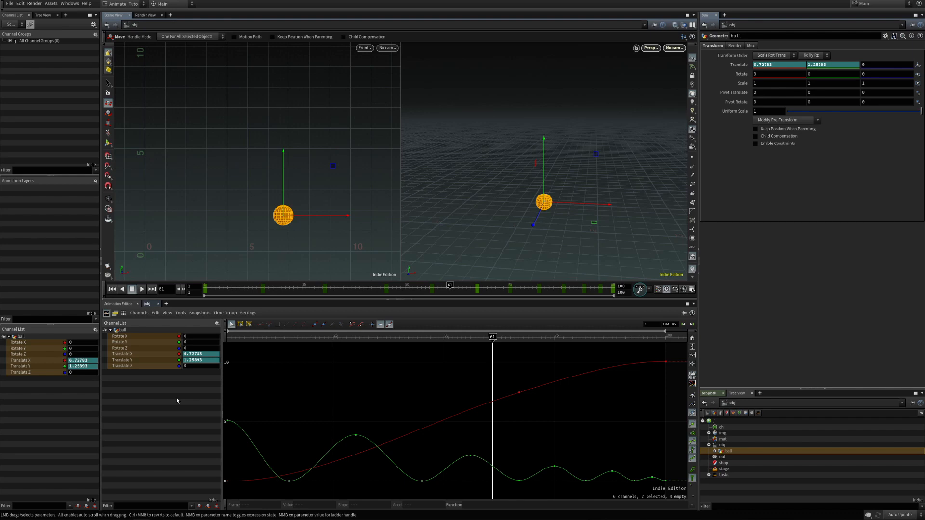
{"action": "left_click_drag", "start_coordinate": [243, 180], "coordinate": [334, 250]}
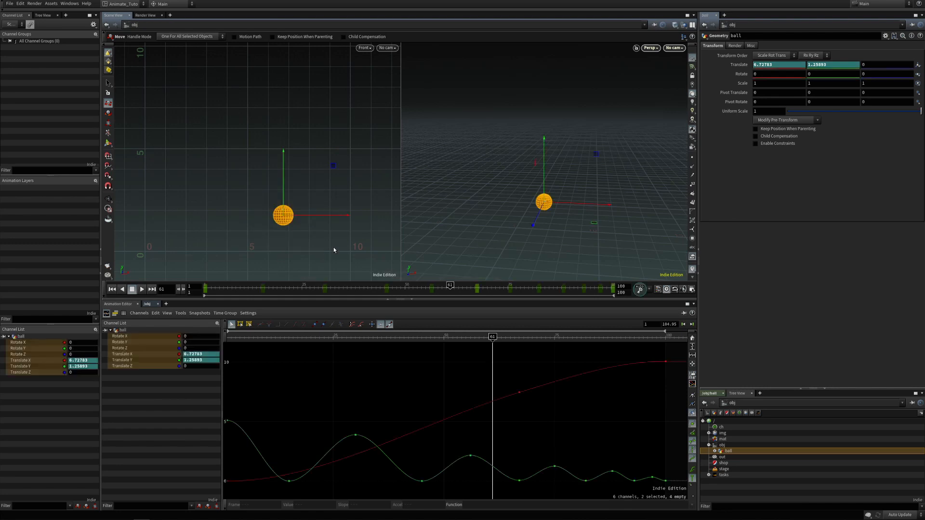
Select only Translate X and Translate Y, add keys for them at frame 61, and undo the added keys.
{"action": "left_click", "coordinate": [144, 361]}
{"action": "left_click", "coordinate": [143, 354], "text": "shift"}
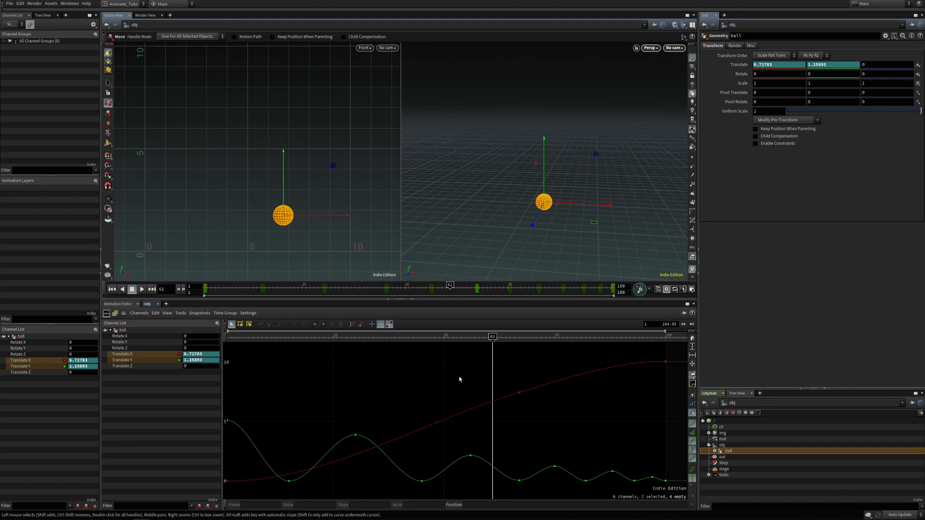
{"action": "left_click", "coordinate": [493, 402], "text": "alt"}
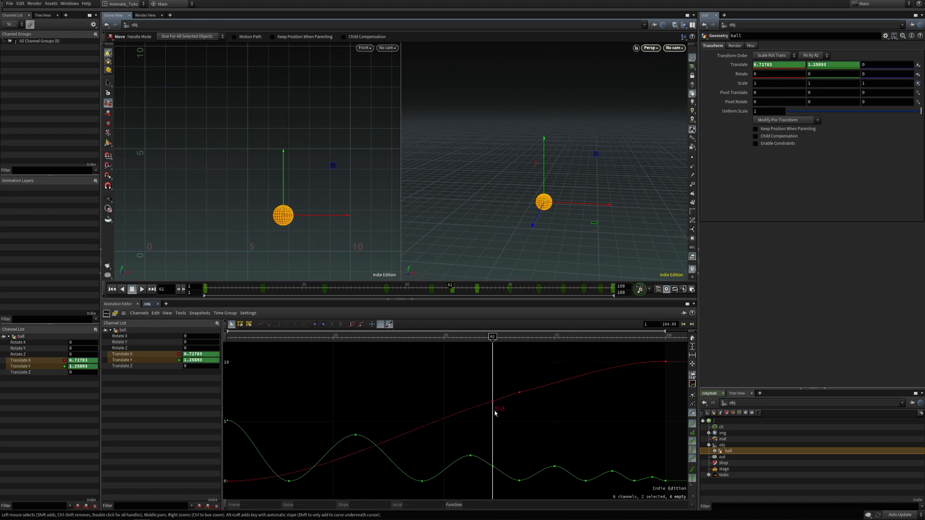
{"action": "key", "text": "ctrl+z"}
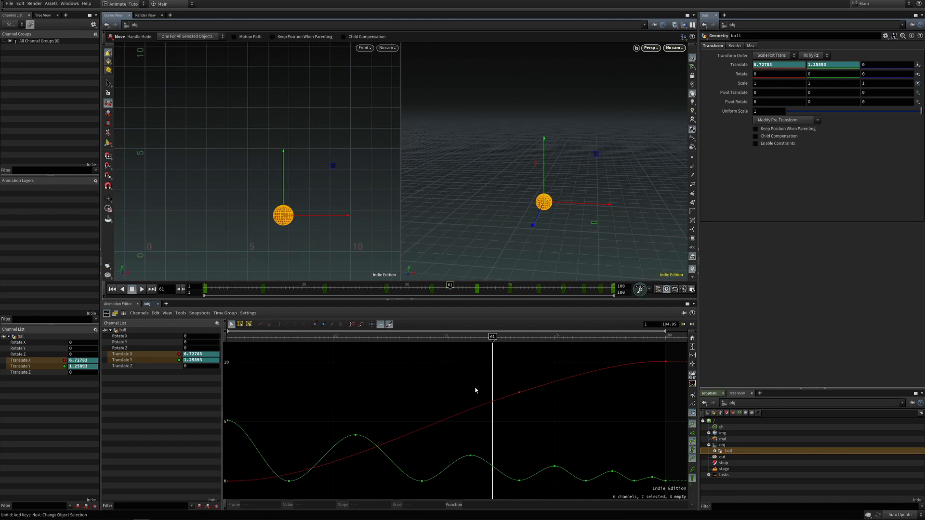
Switch the selection between individual translate channels and a range of channels in the channel list.
{"action": "left_click", "coordinate": [139, 354]}
{"action": "left_click", "coordinate": [138, 367]}
{"action": "mouse_move", "coordinate": [138, 367]}
{"action": "left_mouse_down"}
{"action": "mouse_move", "coordinate": [138, 337]}
{"action": "mouse_move", "coordinate": [138, 367]}
{"action": "mouse_move", "coordinate": [137, 337]}
{"action": "mouse_move", "coordinate": [144, 351]}
{"action": "left_mouse_up"}
{"action": "left_click", "coordinate": [139, 360]}
{"action": "left_click", "coordinate": [140, 360]}
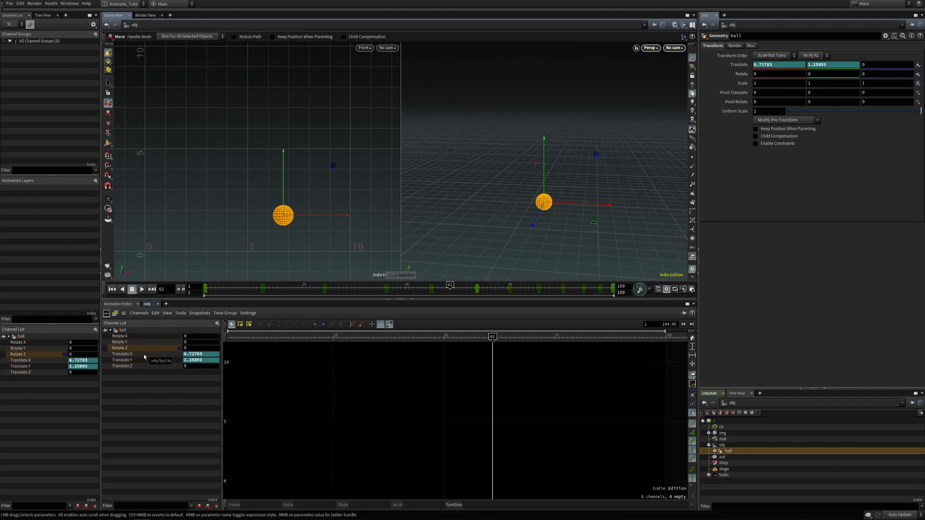
Try extending the channel selection with further channels, finishing with only Translate X and Translate Y selected.
{"action": "left_click", "coordinate": [144, 354], "text": "shift"}
{"action": "left_click", "coordinate": [141, 360], "text": "shift"}
{"action": "left_click", "coordinate": [146, 337], "text": "shift"}
{"action": "left_click", "coordinate": [143, 367], "text": "shift"}
{"action": "left_click", "coordinate": [146, 361]}
{"action": "left_click", "coordinate": [147, 371]}
{"action": "left_click", "coordinate": [148, 366]}
{"action": "left_click", "coordinate": [151, 355]}
{"action": "left_click", "coordinate": [151, 361], "text": "shift"}
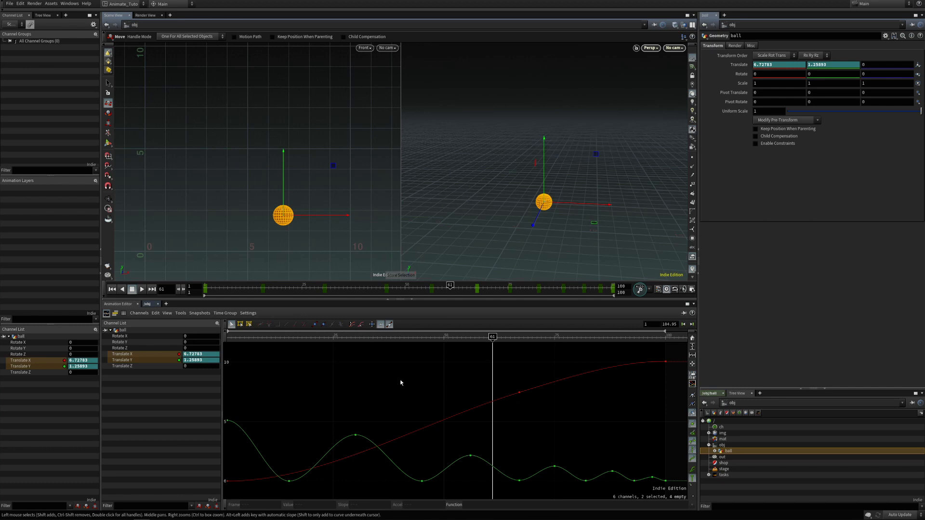
Show the Translate Y and Translate X curves individually, and select all of the ball's listed channels.
{"action": "left_click", "coordinate": [144, 360]}
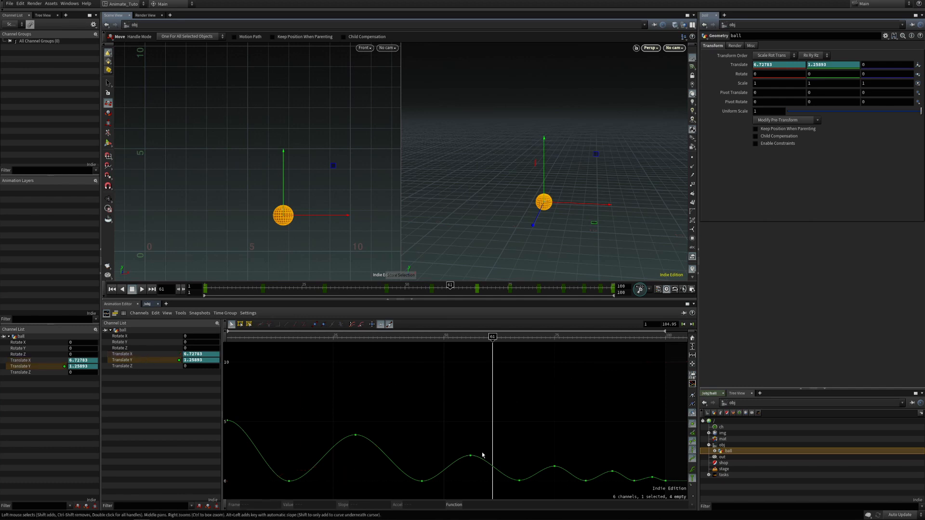
{"action": "left_click", "coordinate": [135, 355]}
{"action": "left_click_drag", "start_coordinate": [136, 367], "coordinate": [138, 336]}
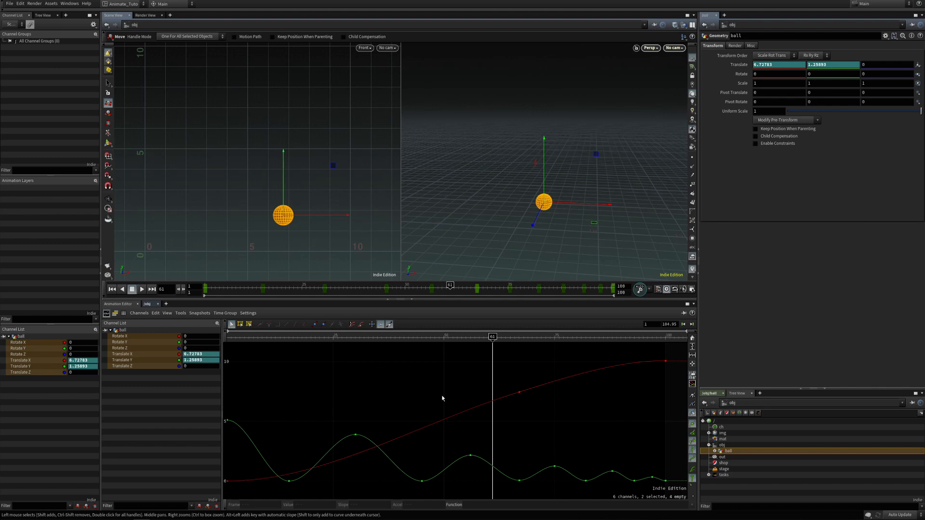
Zoom and pan around the curves in the graph, and reset the view to frame all of them.
{"action": "right_click_drag", "start_coordinate": [586, 417], "coordinate": [591, 443]}
{"action": "middle_click_drag", "start_coordinate": [592, 443], "coordinate": [506, 425]}
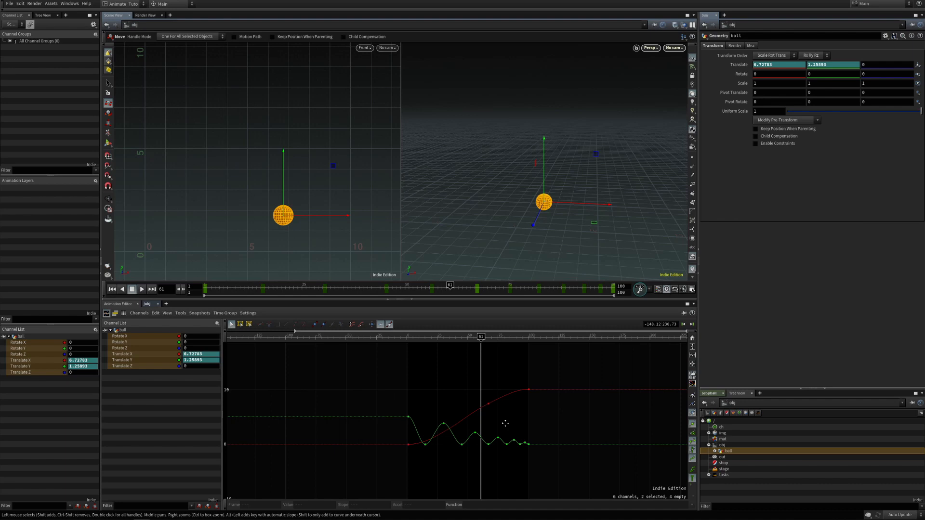
{"action": "right_click_drag", "start_coordinate": [499, 389], "coordinate": [572, 366]}
{"action": "mouse_move", "coordinate": [473, 378]}
{"action": "middle_mouse_down"}
{"action": "mouse_move", "coordinate": [456, 380]}
{"action": "mouse_move", "coordinate": [535, 370]}
{"action": "mouse_move", "coordinate": [517, 365]}
{"action": "mouse_move", "coordinate": [429, 412]}
{"action": "mouse_move", "coordinate": [458, 374]}
{"action": "middle_mouse_up"}
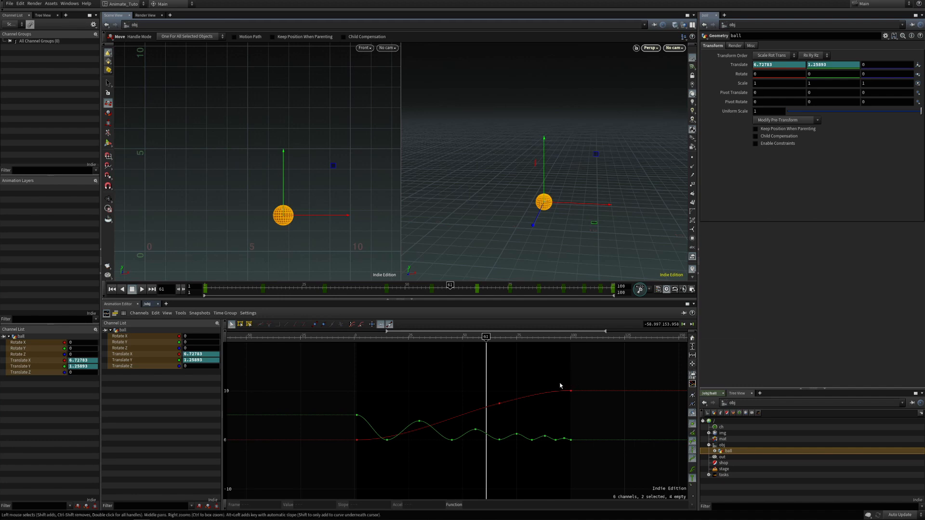
{"action": "left_click", "coordinate": [692, 340]}
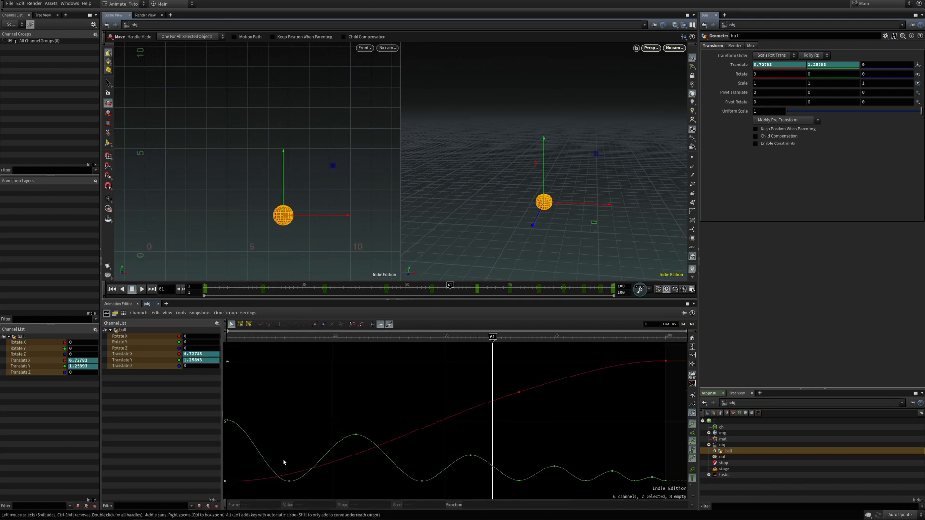
Zoom far out of the graph, and fit the curves first vertically and then horizontally.
{"action": "right_click_drag", "start_coordinate": [596, 393], "coordinate": [486, 443]}
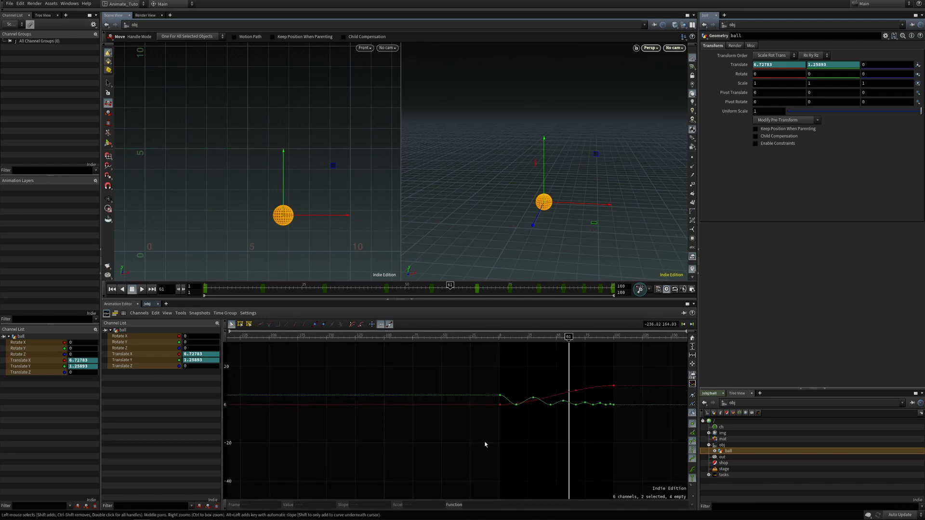
{"action": "left_click", "coordinate": [692, 348]}
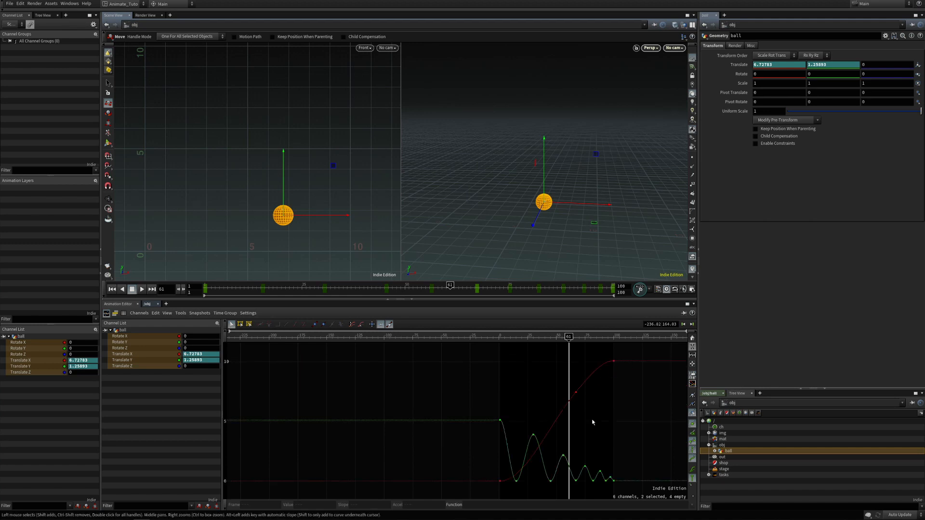
{"action": "left_click", "coordinate": [692, 356]}
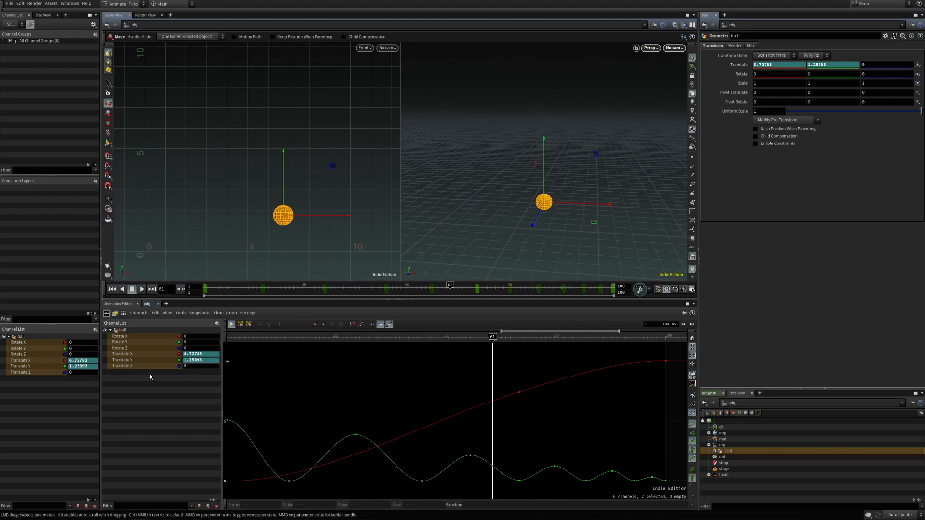
Box-select the two Translate Y keys at about frames 75 and 82, covering the third rebound's peak and landing.
{"action": "left_click_drag", "start_coordinate": [506, 423], "coordinate": [597, 489]}
{"action": "left_click_drag", "start_coordinate": [541, 438], "coordinate": [598, 495]}
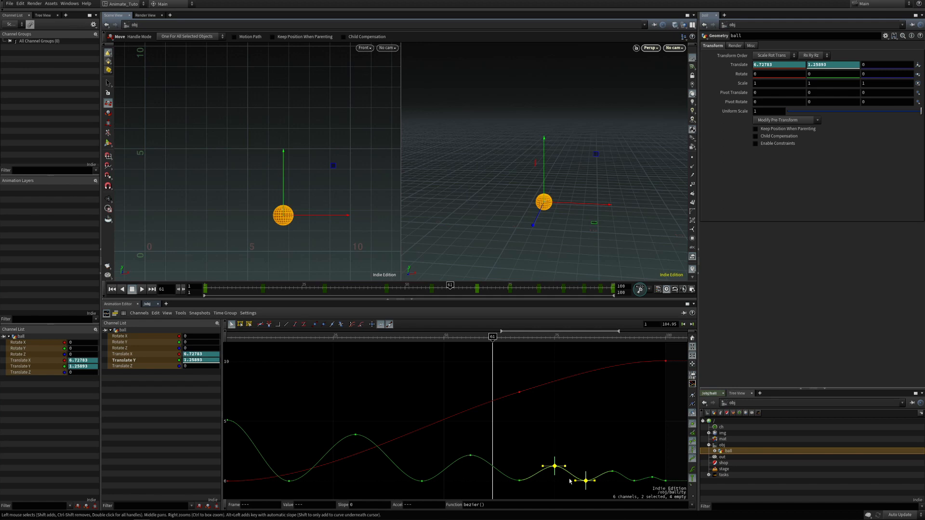
{"action": "left_click_drag", "start_coordinate": [542, 439], "coordinate": [597, 492]}
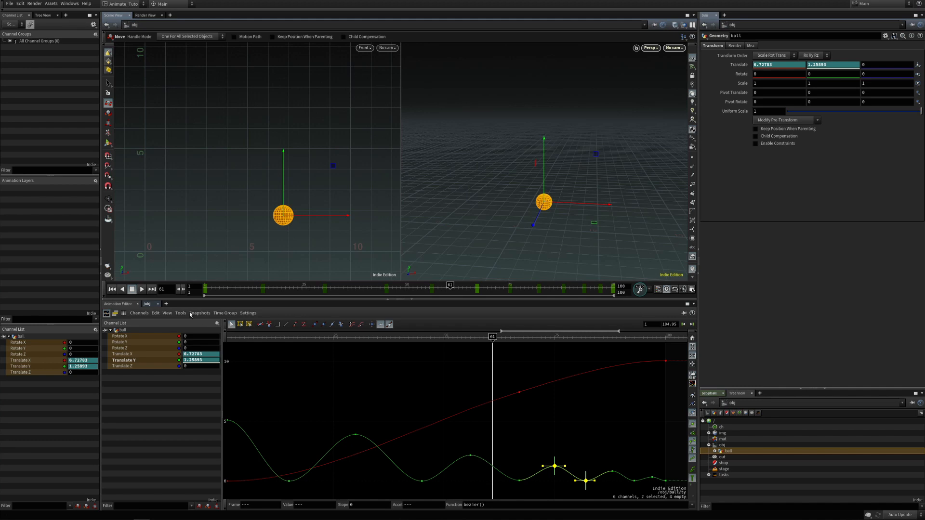
Frame the graph on the two selected Translate Y keys, clear the selection, and reset the view to all curves.
{"action": "left_click", "coordinate": [167, 313]}
{"action": "left_click", "coordinate": [179, 353]}
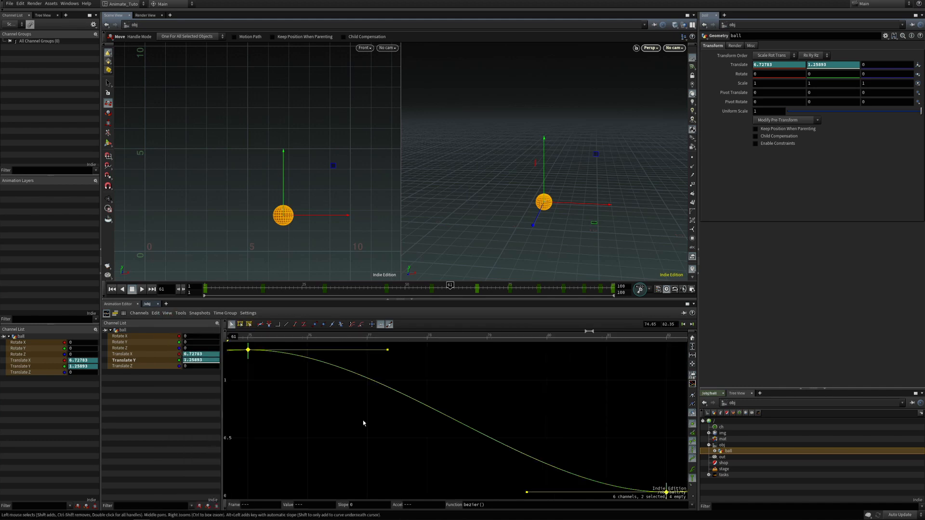
{"action": "left_click", "coordinate": [403, 447]}
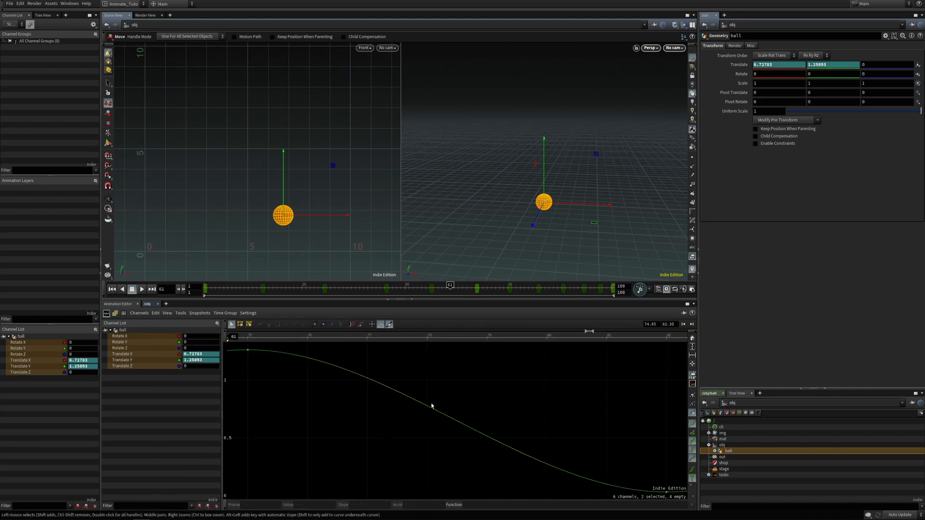
{"action": "left_click", "coordinate": [689, 348]}
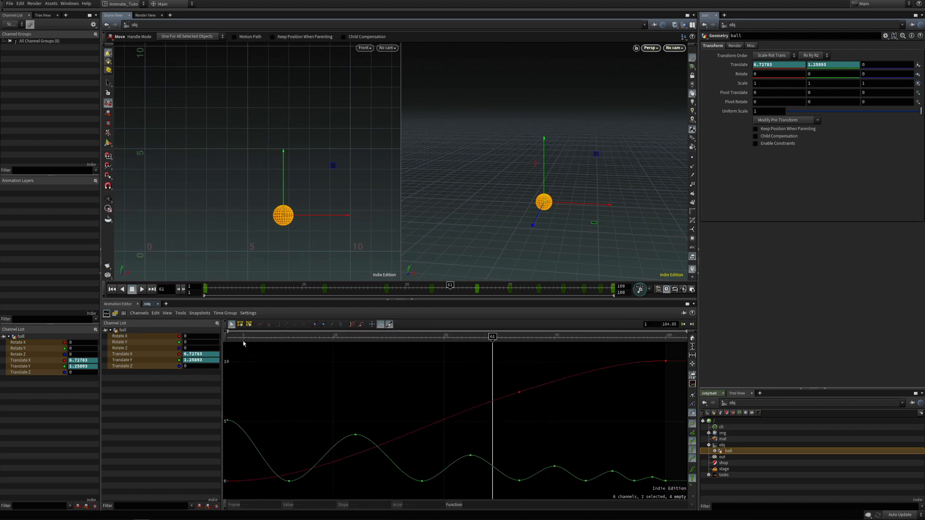
Narrow the graph's visible range to about frames 35–67 with its range handles, and set the range to frames 5–50.
{"action": "left_click_drag", "start_coordinate": [227, 331], "coordinate": [380, 331]}
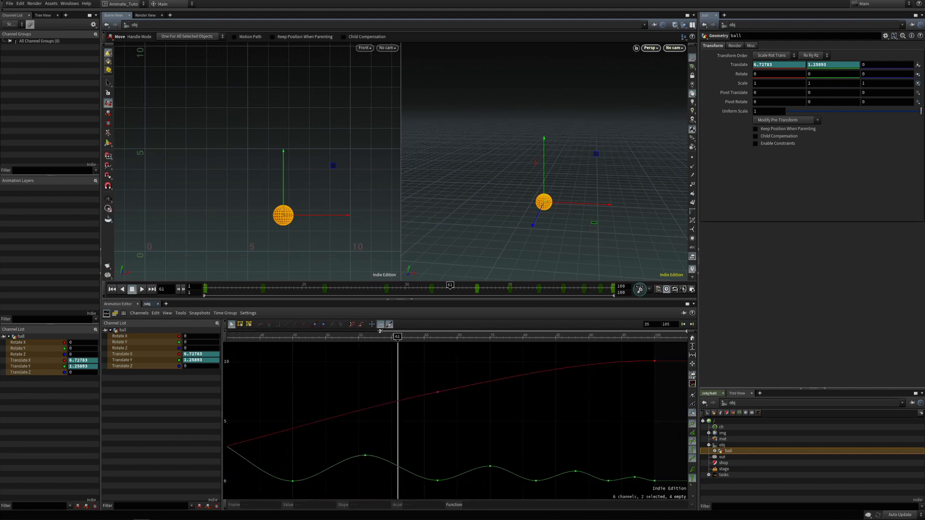
{"action": "left_click_drag", "start_coordinate": [685, 331], "coordinate": [517, 331]}
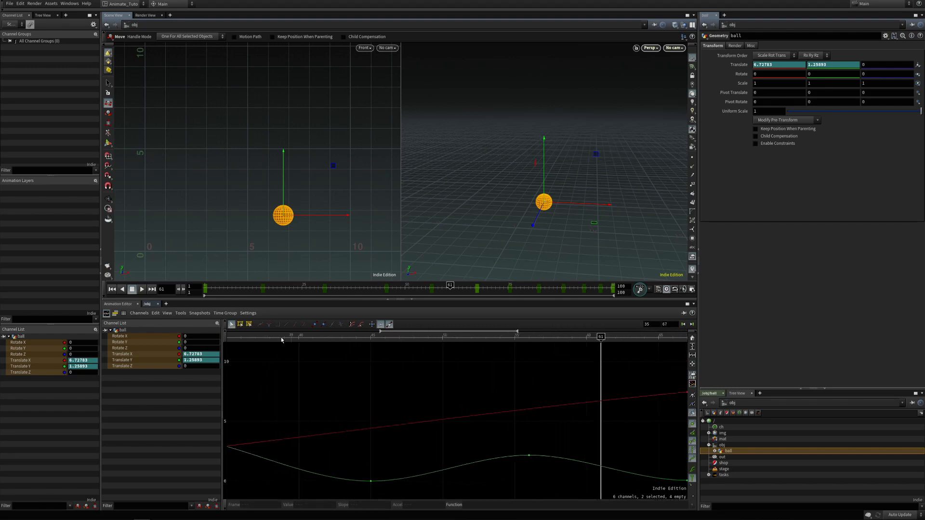
{"action": "left_click", "coordinate": [651, 324]}
{"action": "type", "text": "5"}
{"action": "key", "text": "Tab"}
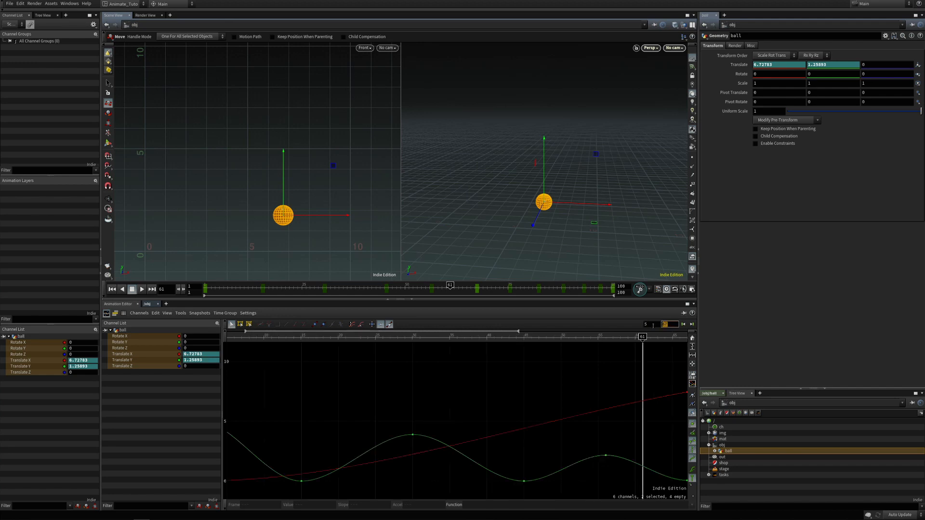
{"action": "type", "text": "50"}
{"action": "key", "text": "Return"}
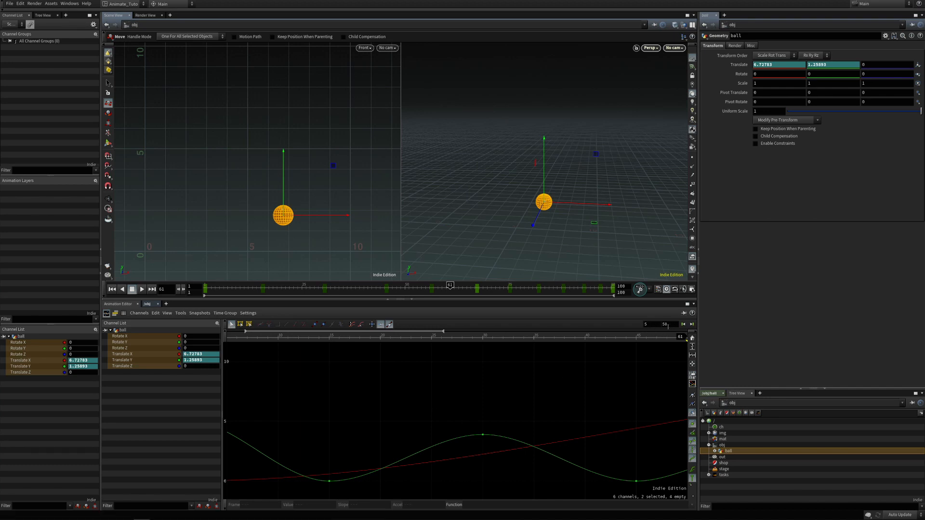
Move to frame 43 and jump back and forth between the previous and next keys, stopping on frame 30.
{"action": "left_click", "coordinate": [614, 337]}
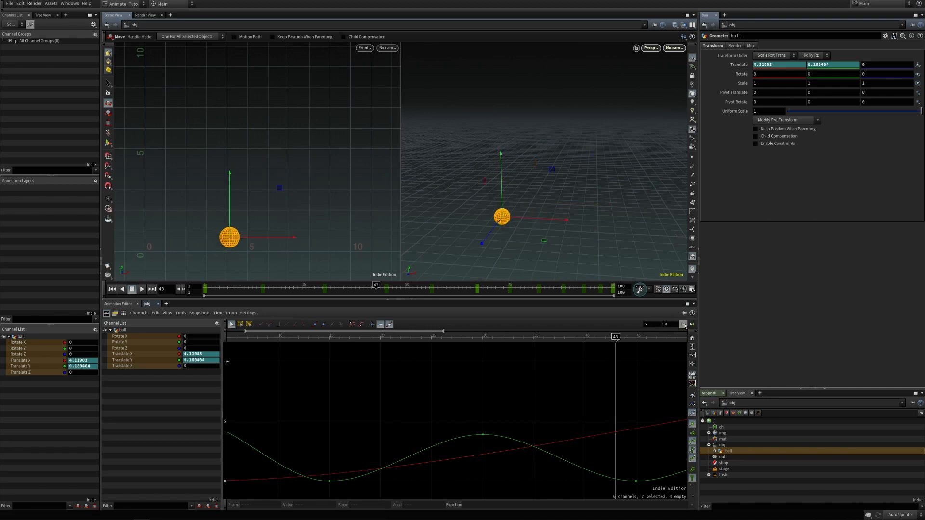
{"action": "left_click", "coordinate": [684, 325]}
{"action": "left_click", "coordinate": [684, 325]}
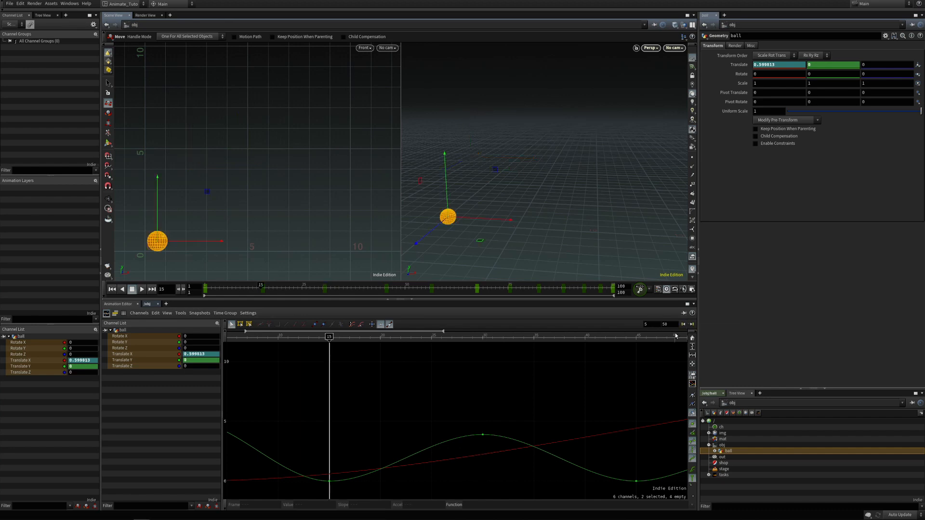
{"action": "left_click", "coordinate": [691, 324]}
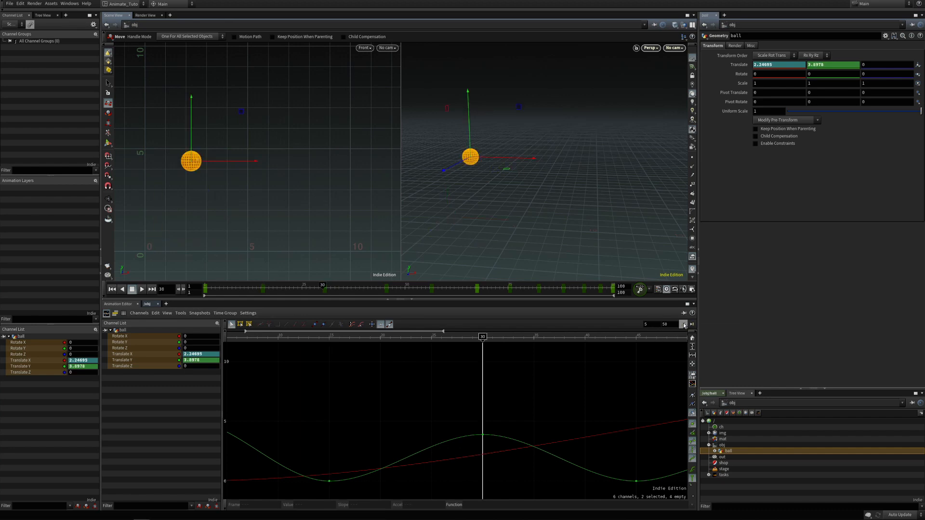
{"action": "left_click", "coordinate": [683, 324]}
{"action": "left_click", "coordinate": [691, 324]}
{"action": "left_click", "coordinate": [683, 324]}
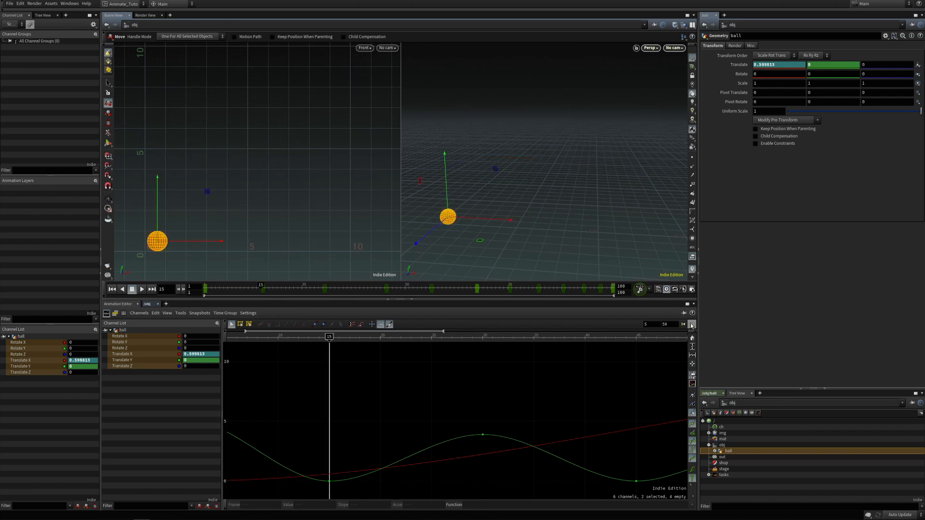
{"action": "left_click", "coordinate": [683, 324]}
{"action": "left_click", "coordinate": [692, 324]}
{"action": "left_click", "coordinate": [691, 324]}
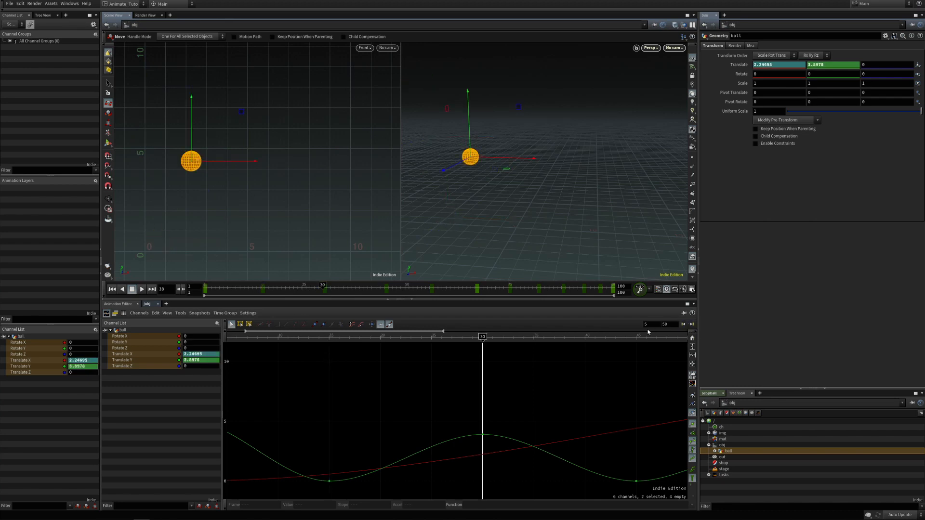
Reset the graph view to frame all curves, and show only the Translate X curve.
{"action": "left_click", "coordinate": [692, 338]}
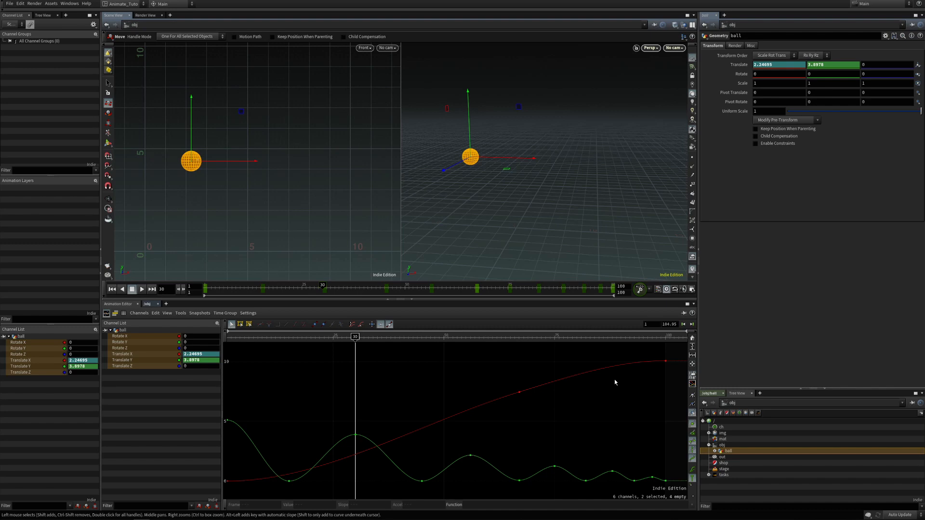
{"action": "left_click", "coordinate": [162, 355]}
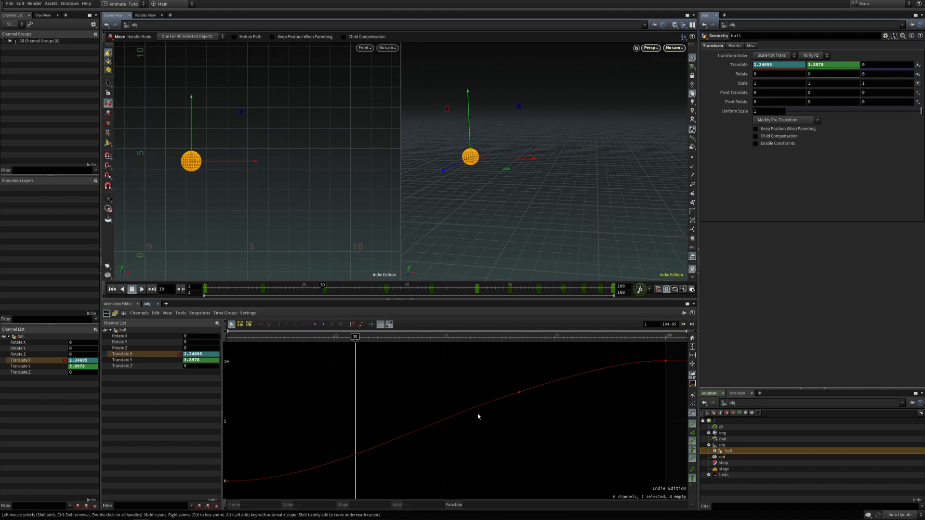
Review the default key function settings in the Animation preferences beside the Translate X curve, and close them without changes.
{"action": "left_click", "coordinate": [20, 3]}
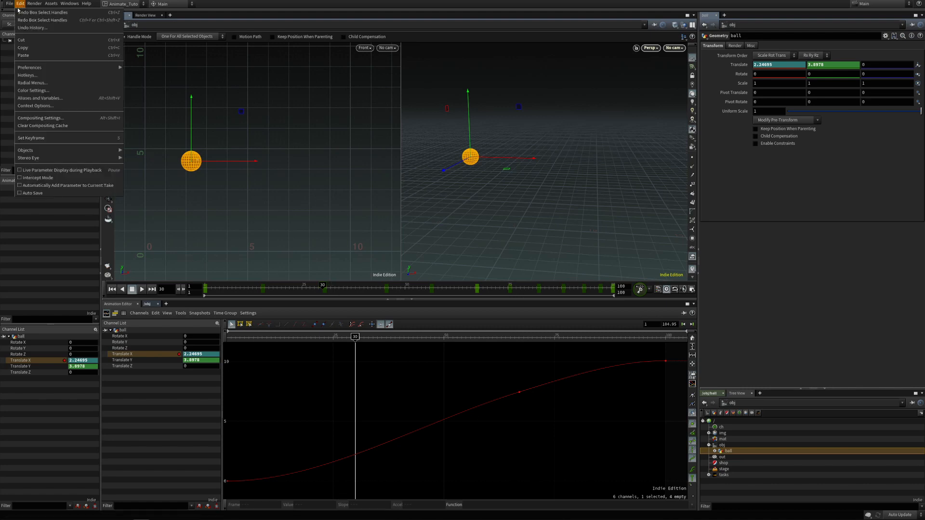
{"action": "mouse_move", "coordinate": [35, 69]}
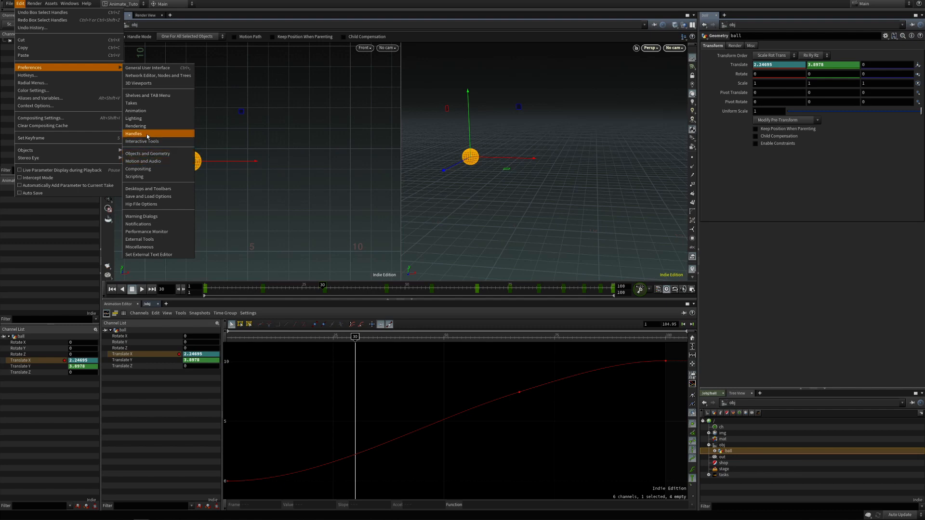
{"action": "left_click", "coordinate": [147, 116]}
{"action": "left_click_drag", "start_coordinate": [433, 56], "coordinate": [251, 9]}
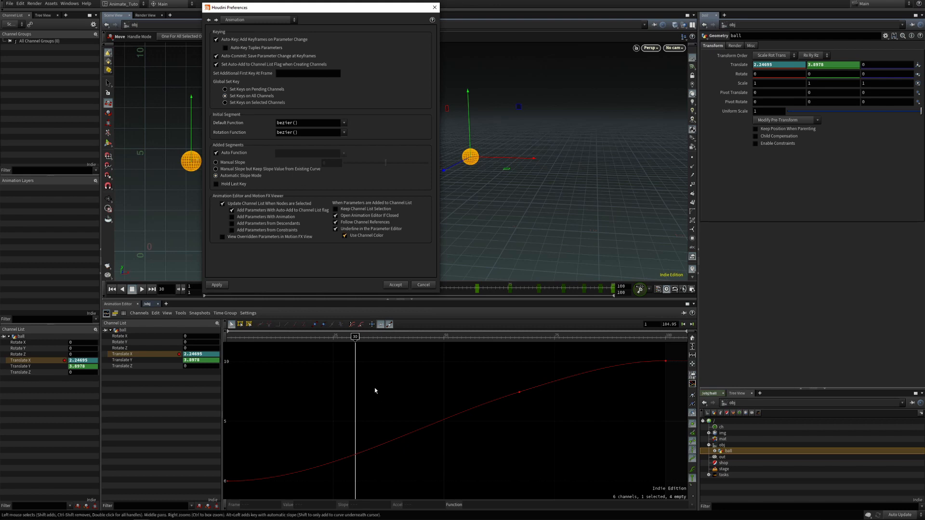
{"action": "left_click_drag", "start_coordinate": [387, 404], "coordinate": [387, 460]}
{"action": "right_click_drag", "start_coordinate": [507, 437], "coordinate": [448, 444]}
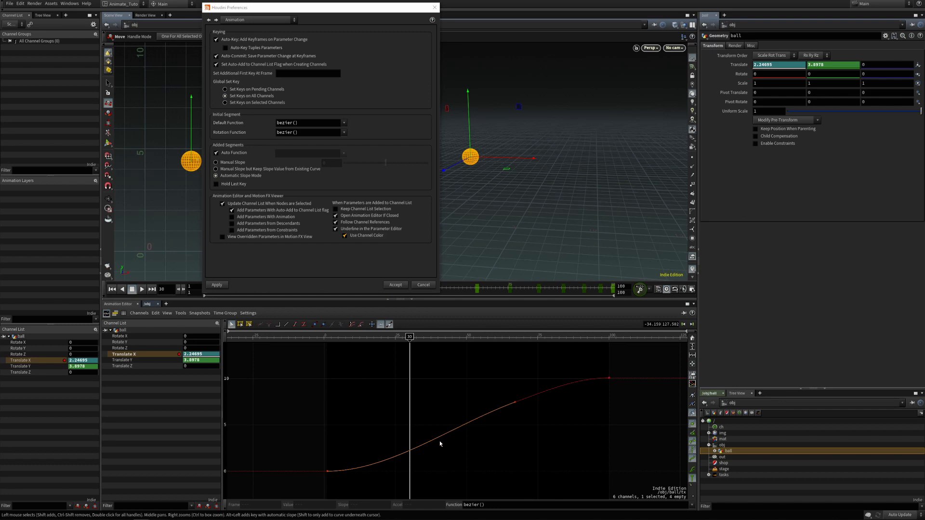
{"action": "left_click", "coordinate": [423, 285]}
Straighten the tangents of all three Translate X keys, and view the list of available segment functions.
{"action": "left_click", "coordinate": [448, 399]}
{"action": "left_click_drag", "start_coordinate": [304, 362], "coordinate": [634, 453]}
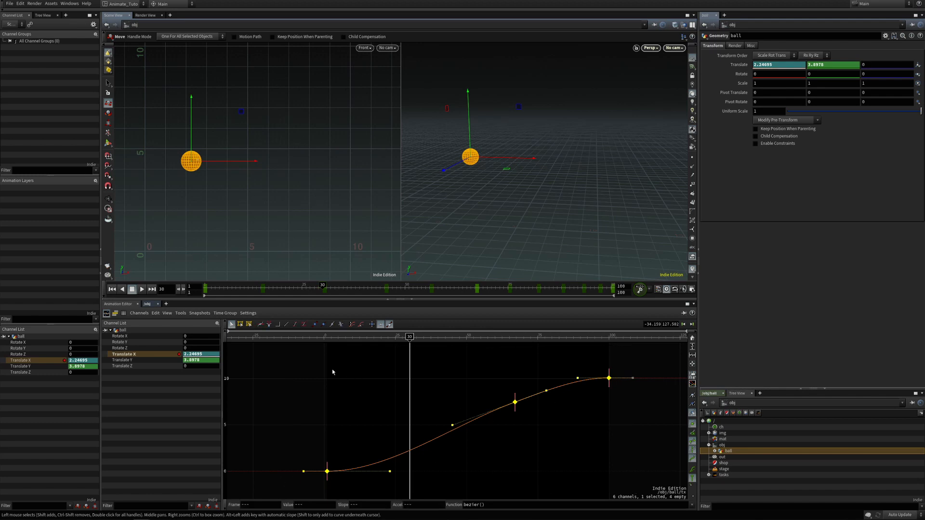
{"action": "left_click", "coordinate": [278, 325]}
{"action": "left_click", "coordinate": [287, 324]}
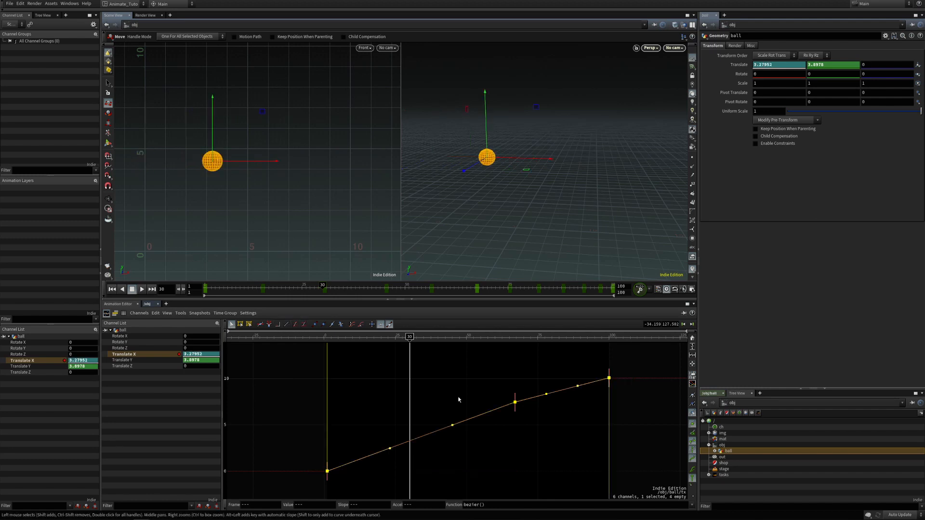
{"action": "left_click", "coordinate": [693, 505]}
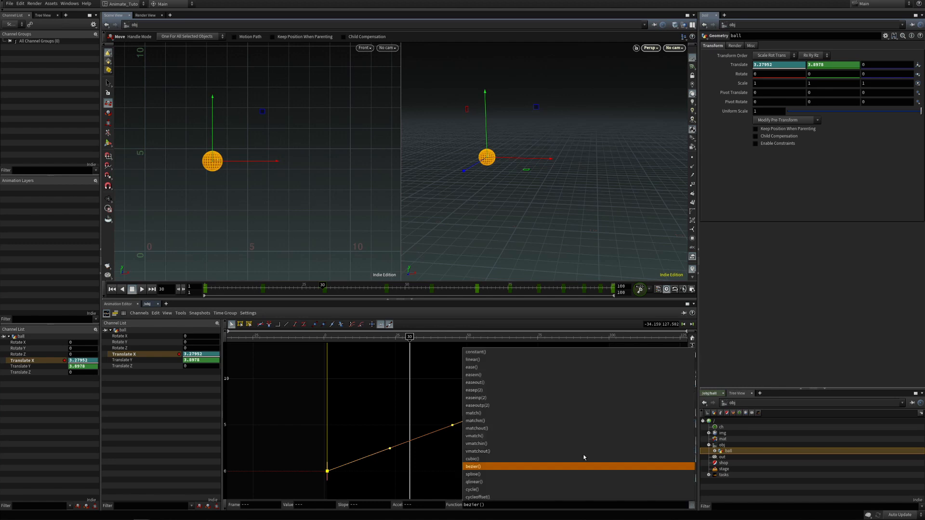
{"action": "left_click", "coordinate": [383, 418]}
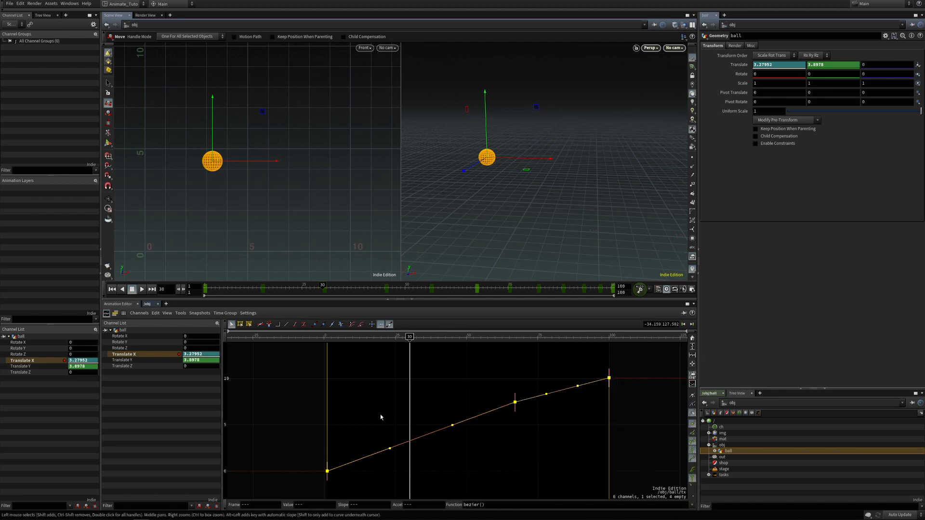
Undo the straight tangents on the Translate X keys, clear the selection, and frame the whole curve.
{"action": "left_click", "coordinate": [403, 430]}
{"action": "left_click_drag", "start_coordinate": [291, 358], "coordinate": [656, 498]}
{"action": "key", "text": "ctrl+z"}
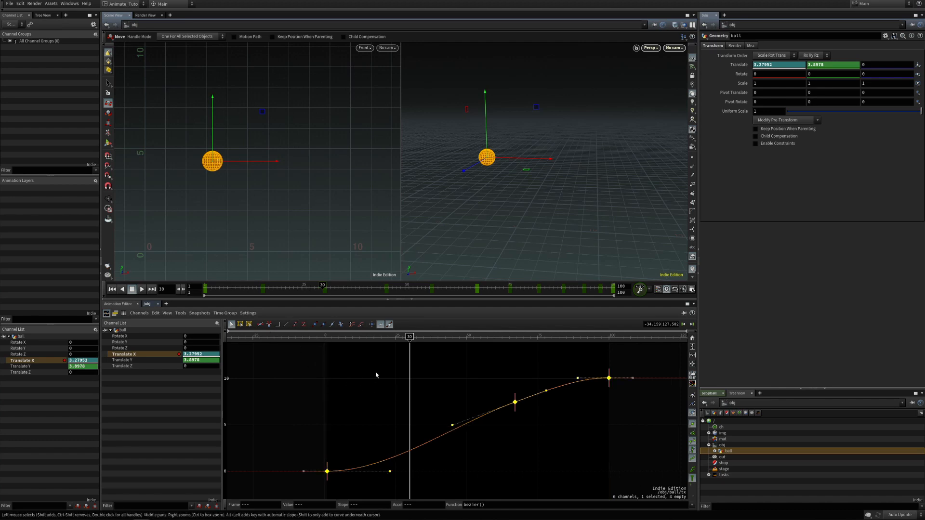
{"action": "left_click", "coordinate": [452, 383]}
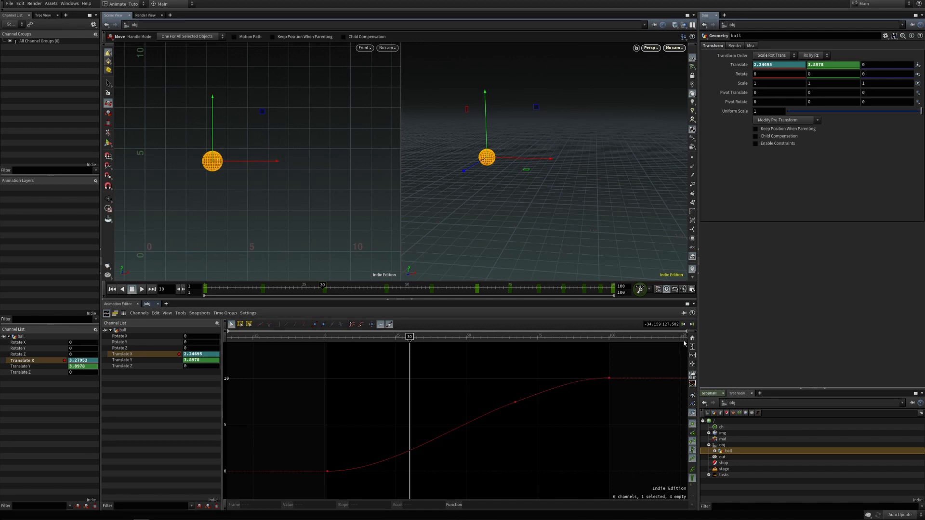
{"action": "key", "text": "h"}
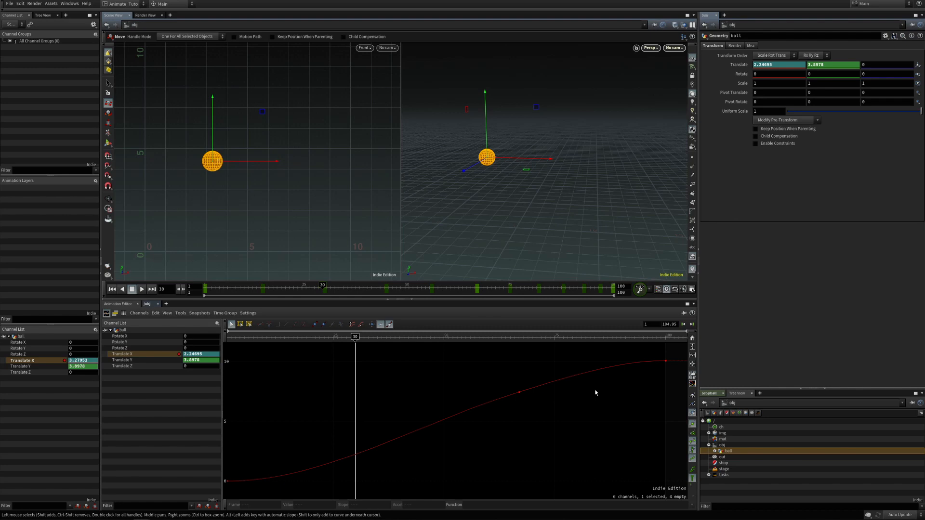
Go to frame 100, try to move the last Translate X key, and undo the attempt.
{"action": "left_click", "coordinate": [662, 364]}
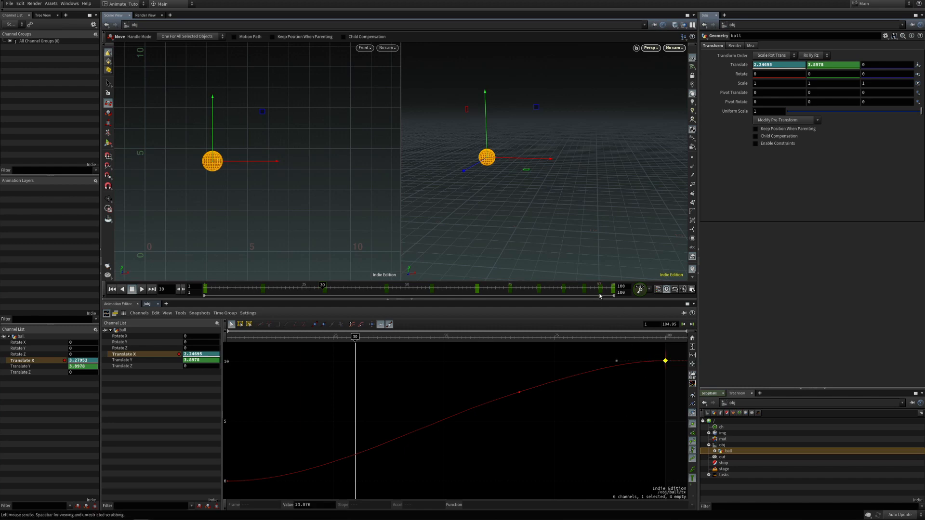
{"action": "left_click_drag", "start_coordinate": [605, 293], "coordinate": [614, 291]}
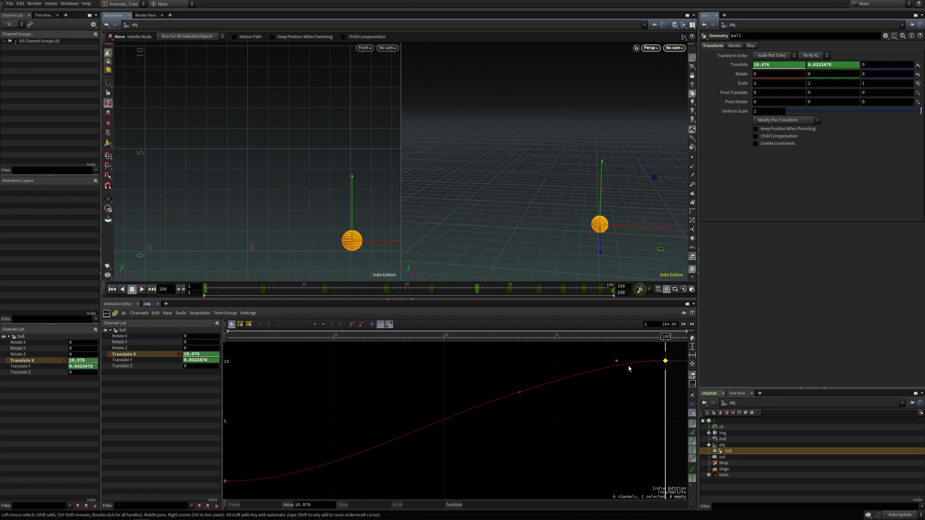
{"action": "left_click_drag", "start_coordinate": [666, 369], "coordinate": [651, 388]}
{"action": "key", "text": "ctrl+z"}
{"action": "key", "text": "ctrl+z"}
Delete the middle key of the Translate X curve.
{"action": "left_click", "coordinate": [518, 392]}
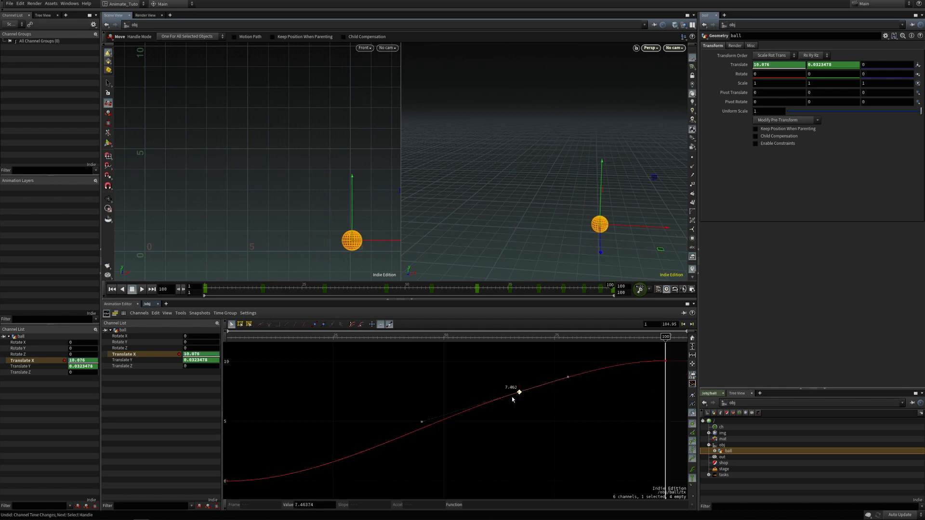
{"action": "left_click", "coordinate": [512, 397]}
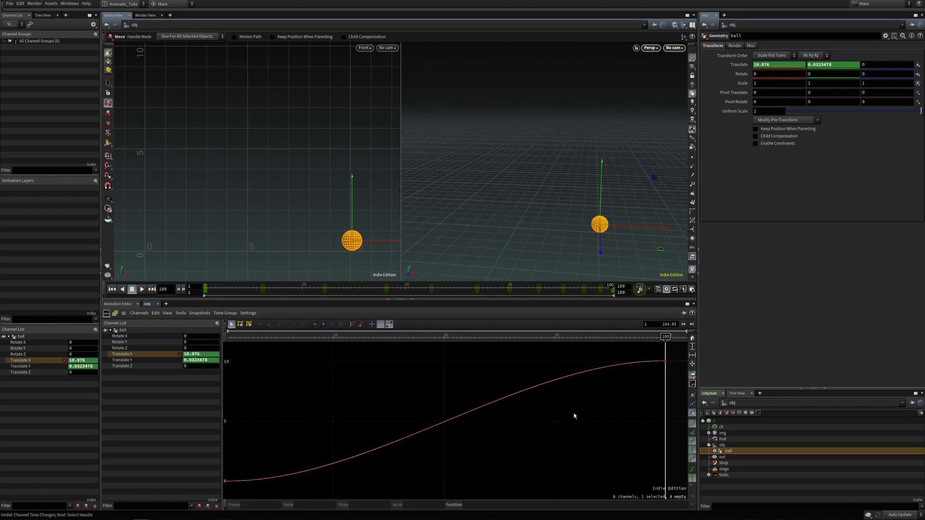
Try moving the last Translate X key in value alone and in time alone, undoing each move.
{"action": "left_click", "coordinate": [665, 361]}
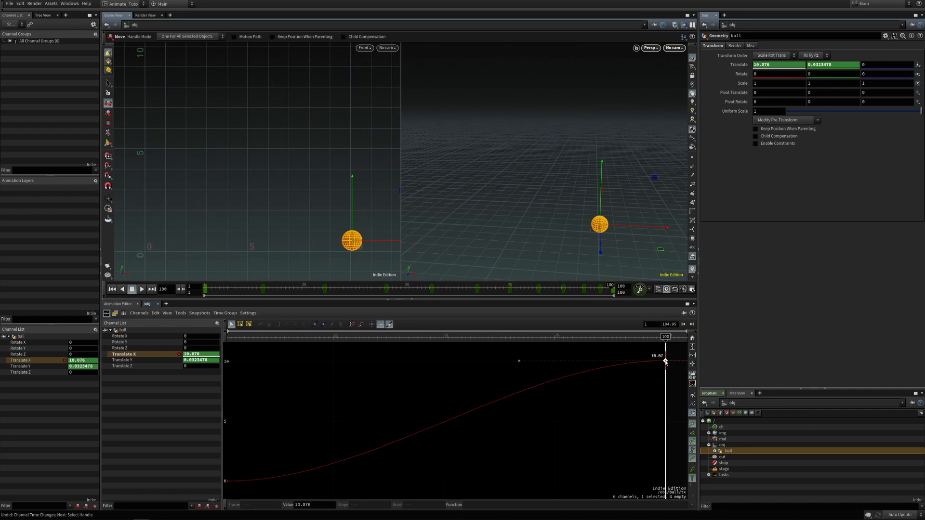
{"action": "left_click_drag", "start_coordinate": [665, 363], "coordinate": [666, 493]}
{"action": "key", "text": "ctrl+z"}
{"action": "left_click_drag", "start_coordinate": [19, 477], "coordinate": [468, 394]}
{"action": "key", "text": "ctrl+z"}
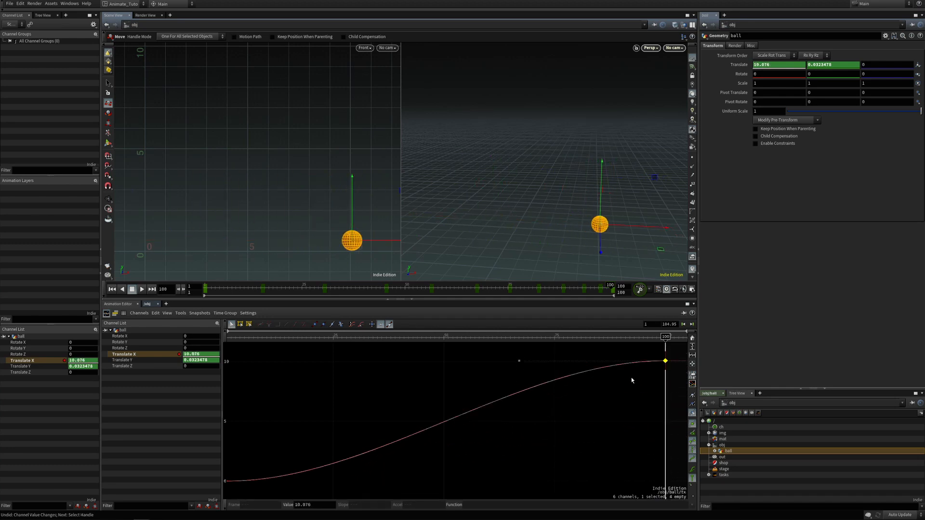
{"action": "mouse_move", "coordinate": [665, 362]}
{"action": "left_mouse_down"}
{"action": "mouse_move", "coordinate": [603, 362]}
{"action": "mouse_move", "coordinate": [695, 362]}
{"action": "mouse_move", "coordinate": [612, 362]}
{"action": "mouse_move", "coordinate": [656, 363]}
{"action": "left_mouse_up"}
{"action": "key", "text": "ctrl+z"}
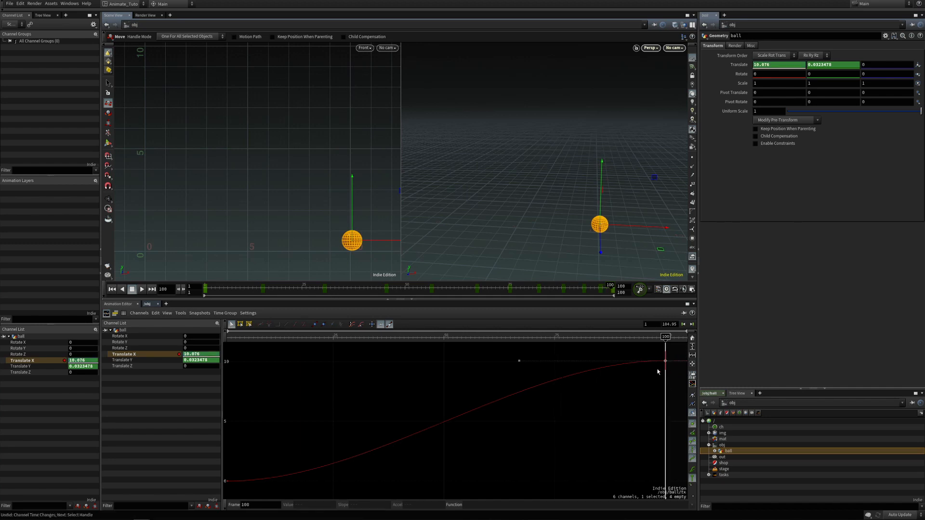
{"action": "key", "text": "ctrl+z"}
Try moving the last Translate X key to frame 95 at about 8.556 with Value/Time Mark Handles, undo it, and disable the option.
{"action": "left_click_drag", "start_coordinate": [599, 363], "coordinate": [665, 361]}
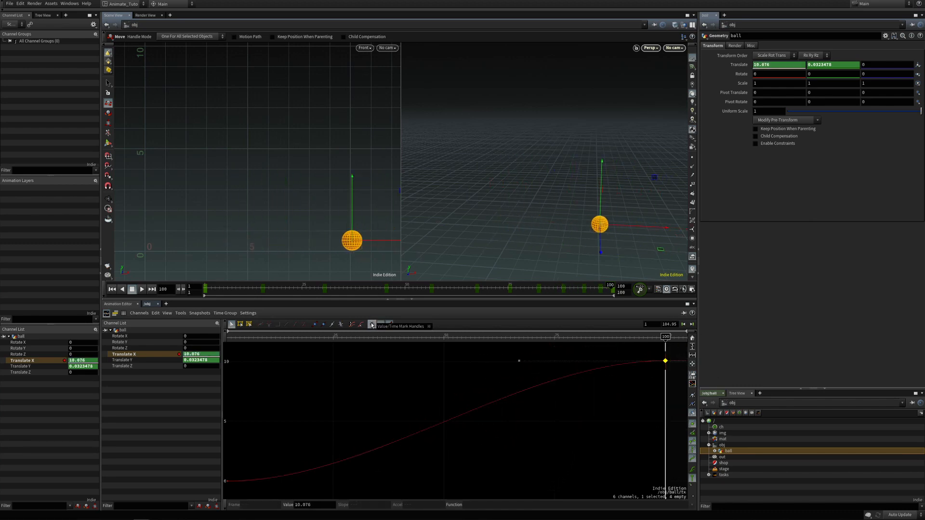
{"action": "left_click", "coordinate": [372, 325]}
{"action": "left_click_drag", "start_coordinate": [665, 360], "coordinate": [644, 382]}
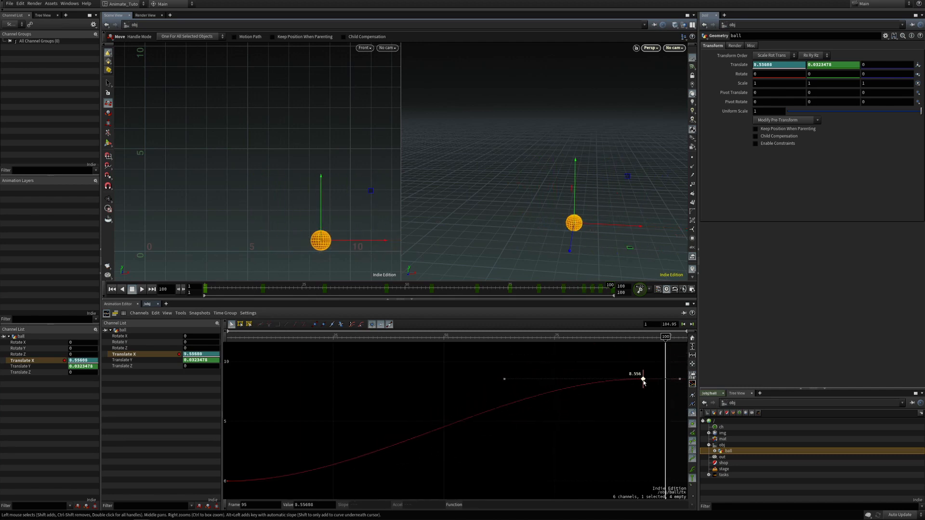
{"action": "key", "text": "ctrl+z"}
{"action": "left_click", "coordinate": [371, 325]}
{"action": "left_click", "coordinate": [569, 421]}
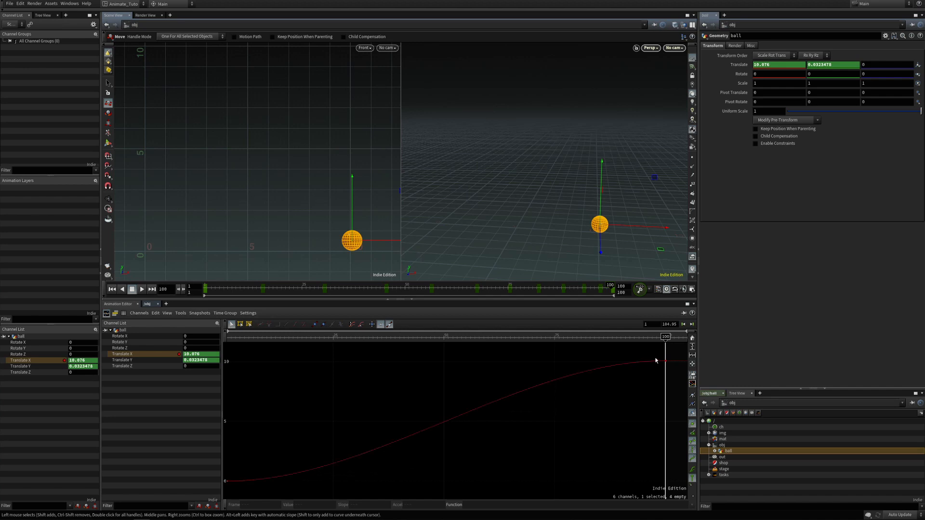
Go to frame 1 and steepen the slope handle of the first Translate X key so the ball starts moving fast.
{"action": "left_click_drag", "start_coordinate": [346, 340], "coordinate": [228, 337]}
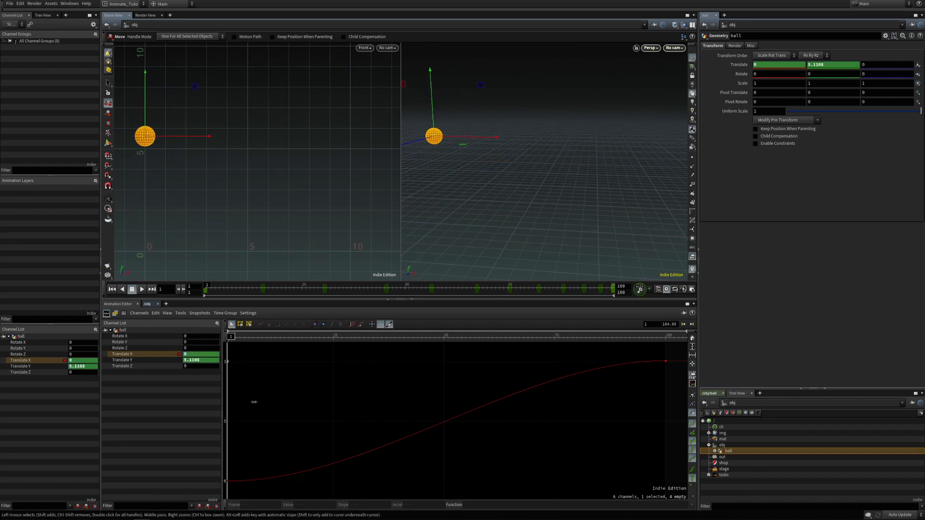
{"action": "left_click", "coordinate": [226, 481]}
{"action": "left_click", "coordinate": [374, 481]}
{"action": "left_click_drag", "start_coordinate": [374, 481], "coordinate": [376, 413]}
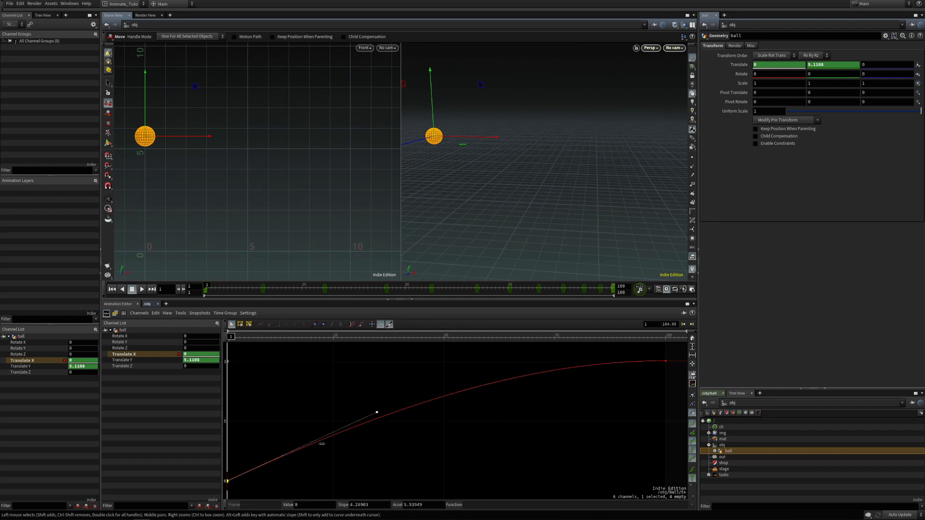
{"action": "left_click_drag", "start_coordinate": [377, 413], "coordinate": [361, 380]}
Go to frame 78 and shorten the incoming slope handle of the last Translate X key.
{"action": "left_click_drag", "start_coordinate": [280, 337], "coordinate": [568, 338]}
{"action": "left_click", "coordinate": [657, 361]}
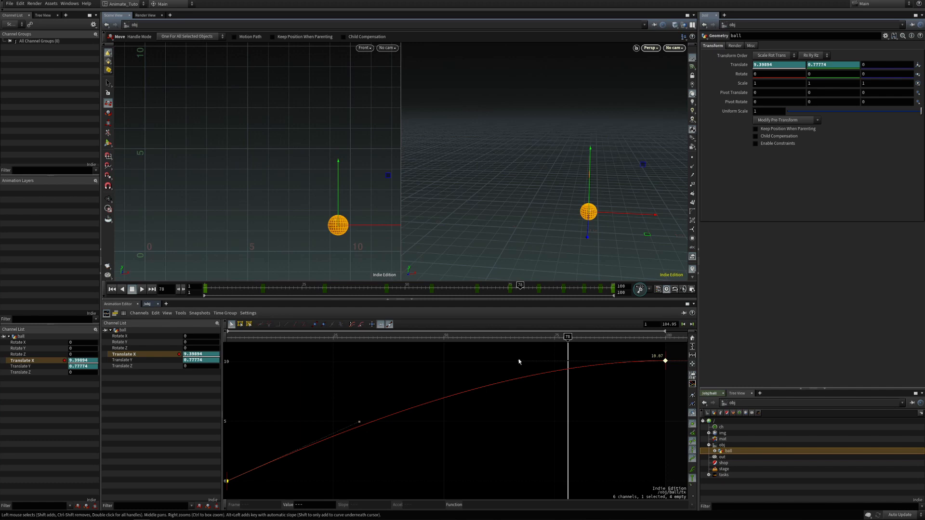
{"action": "left_click_drag", "start_coordinate": [519, 362], "coordinate": [559, 364]}
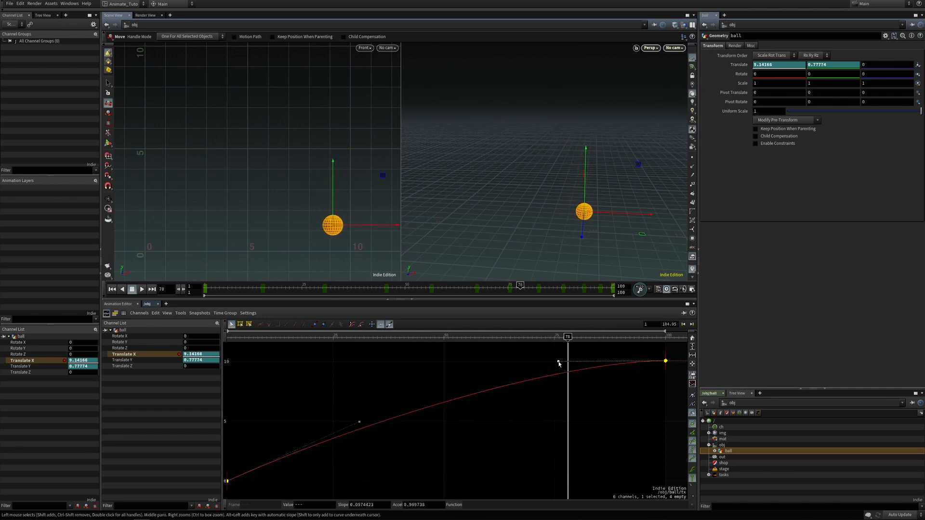
Play back the animation to check the horizontal motion, stop it, and deselect the Translate X keys.
{"action": "key", "text": "Up"}
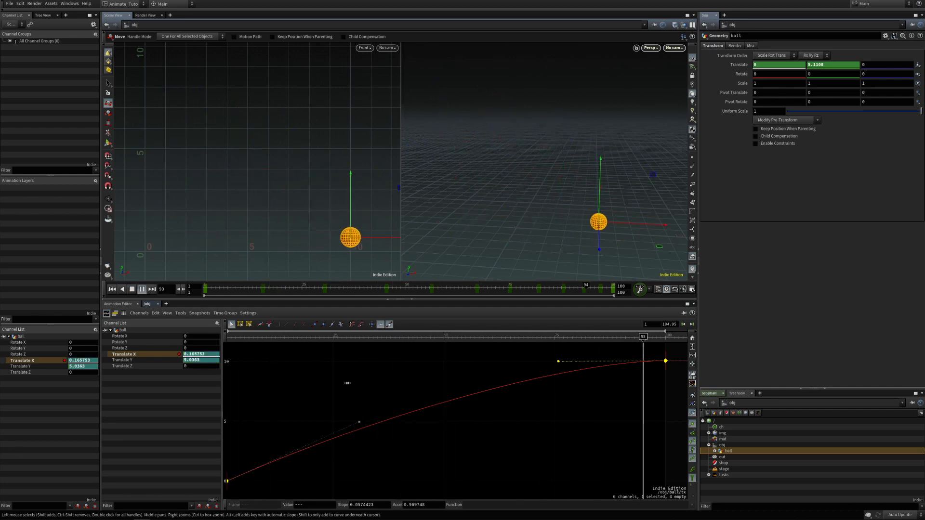
{"action": "key", "text": "Up"}
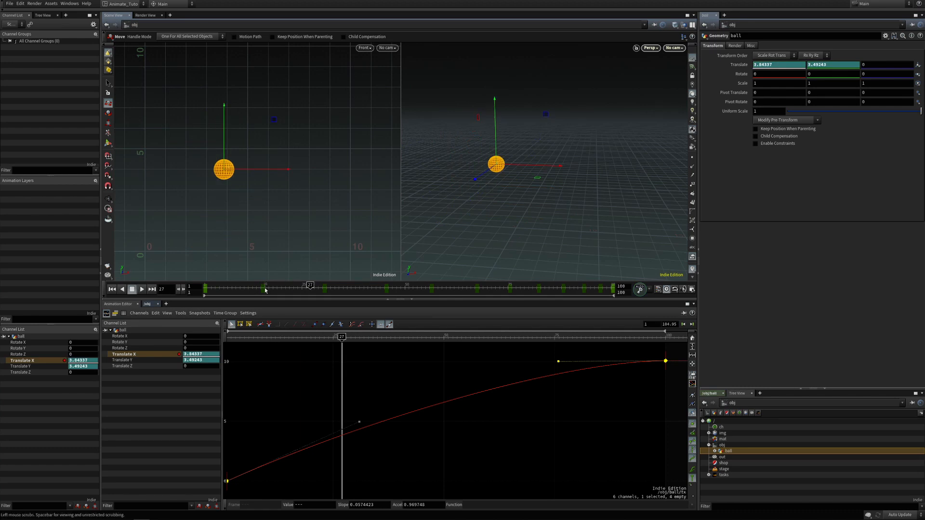
{"action": "left_click", "coordinate": [473, 433]}
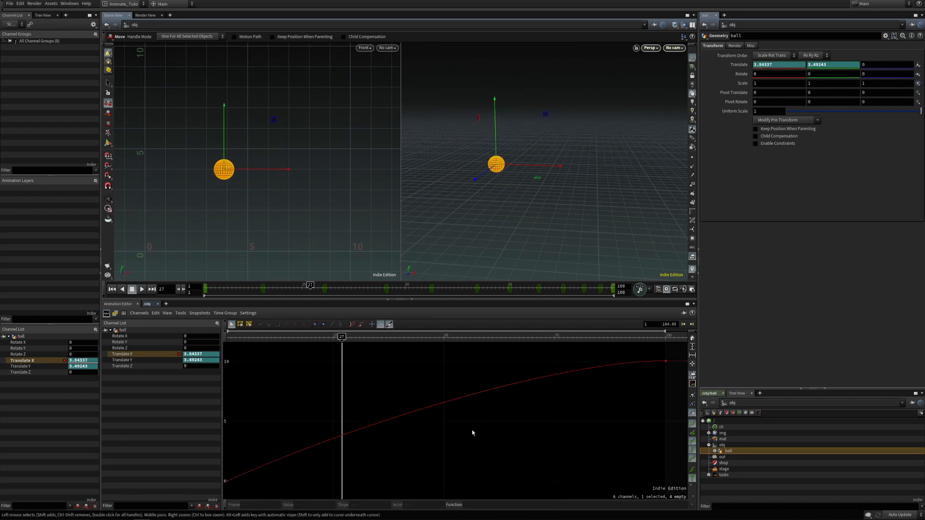
Display the Translate Y curve on its own and go to its first ground contact at frame 15.
{"action": "left_click", "coordinate": [143, 361]}
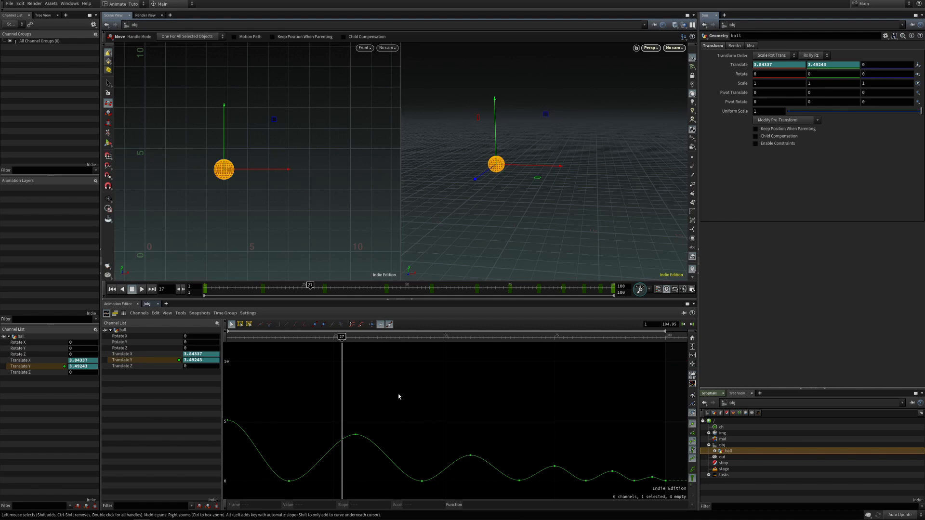
{"action": "left_click_drag", "start_coordinate": [229, 338], "coordinate": [422, 338]}
{"action": "left_click_drag", "start_coordinate": [298, 339], "coordinate": [289, 339]}
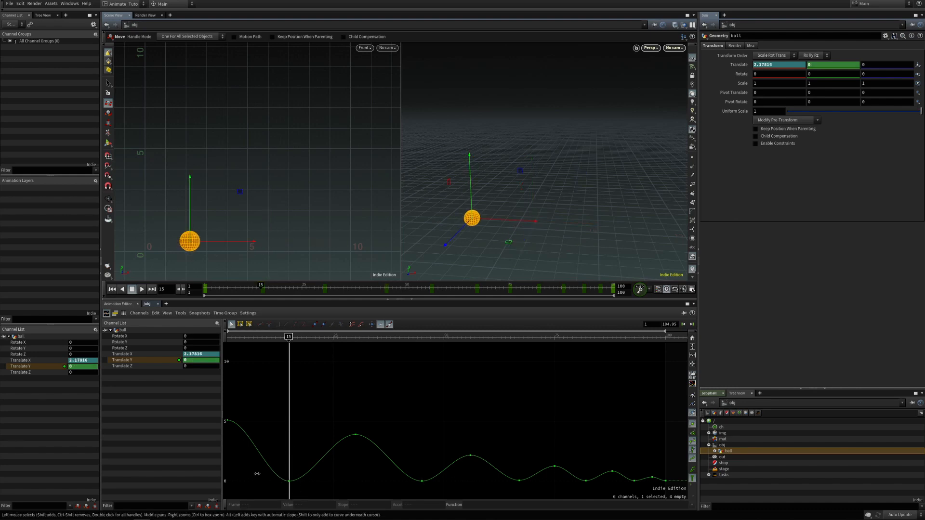
Try tilting the tied slope handles of the Translate Y key at frame 15, and restore the flat slope.
{"action": "key", "text": "h"}
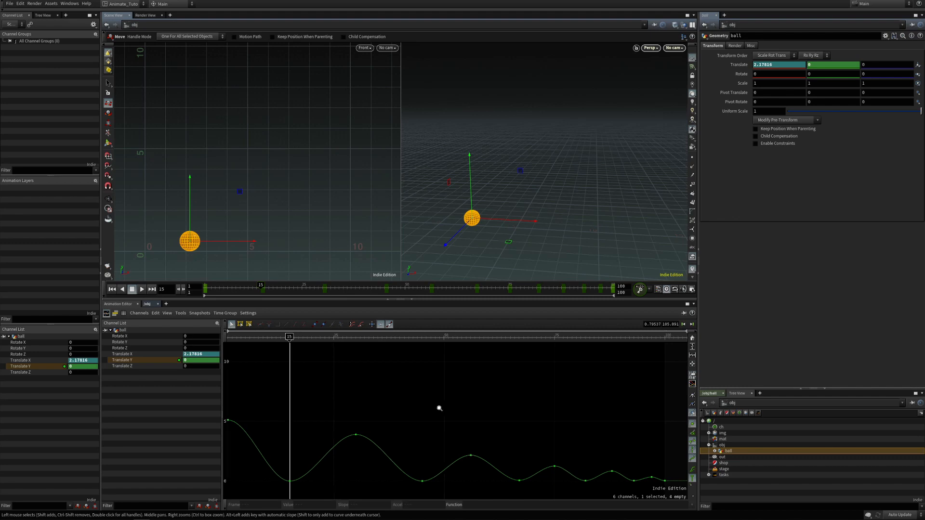
{"action": "left_click", "coordinate": [339, 461]}
{"action": "mouse_move", "coordinate": [336, 458]}
{"action": "left_mouse_down"}
{"action": "mouse_move", "coordinate": [325, 453]}
{"action": "mouse_move", "coordinate": [346, 484]}
{"action": "mouse_move", "coordinate": [337, 467]}
{"action": "left_mouse_up"}
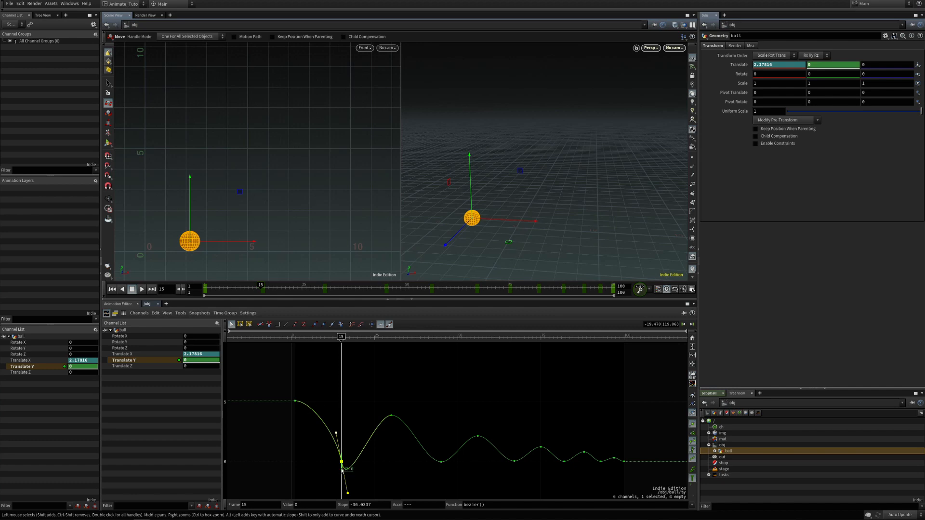
{"action": "mouse_move", "coordinate": [348, 493]}
{"action": "left_mouse_down"}
{"action": "mouse_move", "coordinate": [374, 440]}
{"action": "mouse_move", "coordinate": [365, 492]}
{"action": "mouse_move", "coordinate": [350, 487]}
{"action": "mouse_move", "coordinate": [353, 479]}
{"action": "mouse_move", "coordinate": [347, 489]}
{"action": "mouse_move", "coordinate": [351, 480]}
{"action": "mouse_move", "coordinate": [358, 498]}
{"action": "mouse_move", "coordinate": [353, 484]}
{"action": "left_mouse_up"}
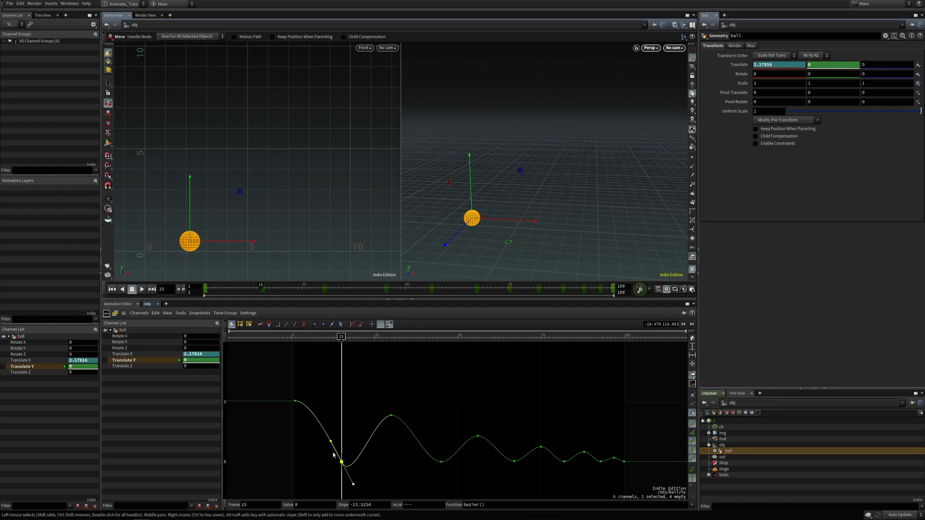
{"action": "mouse_move", "coordinate": [329, 443]}
{"action": "left_mouse_down"}
{"action": "mouse_move", "coordinate": [325, 463]}
{"action": "mouse_move", "coordinate": [330, 434]}
{"action": "left_mouse_up"}
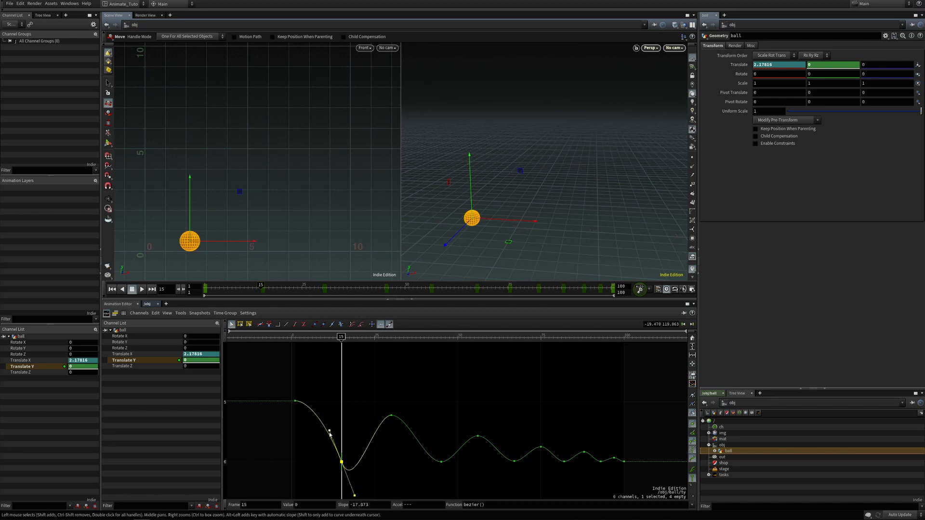
{"action": "left_click_drag", "start_coordinate": [355, 497], "coordinate": [363, 464]}
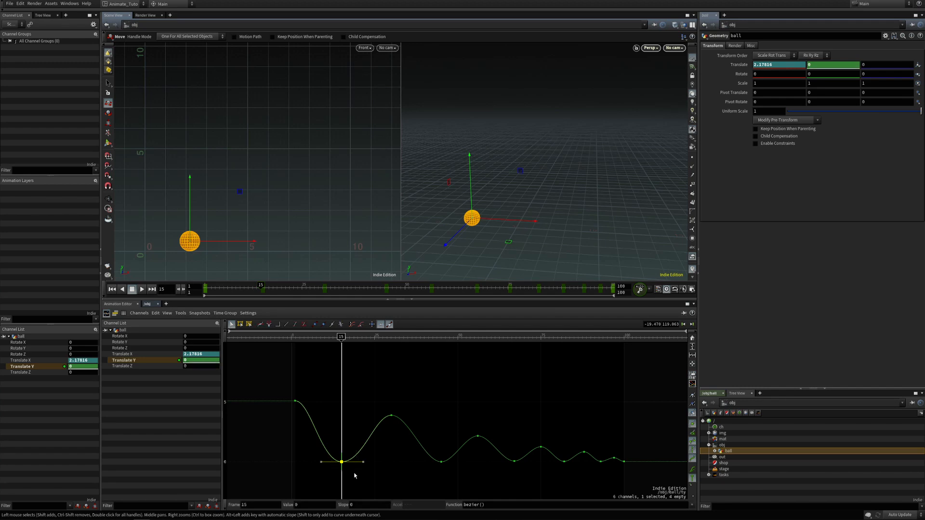
Untie the slope handles of the Translate Y key at frame 15 and angle them to about -20.67 incoming and 15.06 outgoing.
{"action": "left_click_drag", "start_coordinate": [295, 445], "coordinate": [383, 480]}
{"action": "left_click", "coordinate": [269, 325]}
{"action": "left_click_drag", "start_coordinate": [308, 453], "coordinate": [332, 435]}
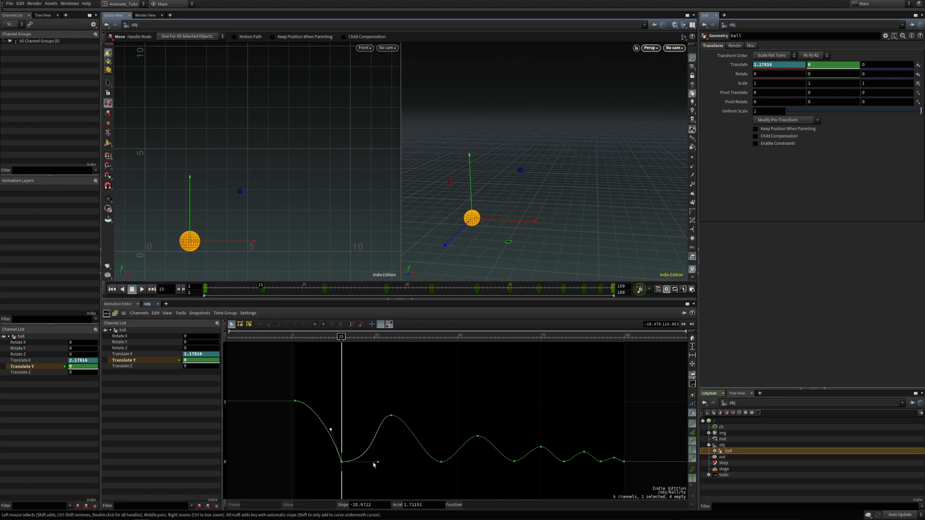
{"action": "left_click_drag", "start_coordinate": [378, 462], "coordinate": [358, 429]}
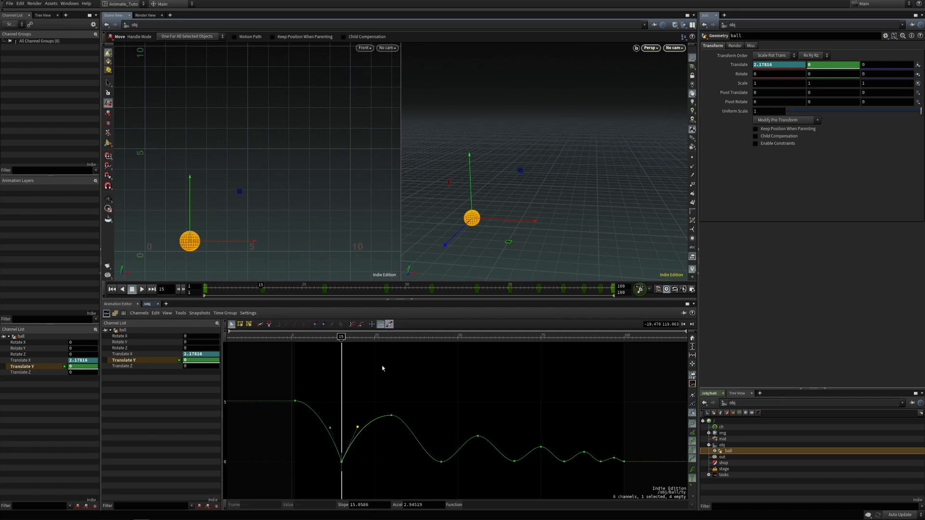
Fine-tune the steepness and length of the slope handles on the Translate Y key at frame 15.
{"action": "mouse_move", "coordinate": [357, 428]}
{"action": "left_mouse_down"}
{"action": "mouse_move", "coordinate": [368, 378]}
{"action": "mouse_move", "coordinate": [357, 421]}
{"action": "mouse_move", "coordinate": [391, 424]}
{"action": "mouse_move", "coordinate": [338, 426]}
{"action": "mouse_move", "coordinate": [384, 413]}
{"action": "mouse_move", "coordinate": [355, 423]}
{"action": "mouse_move", "coordinate": [357, 413]}
{"action": "mouse_move", "coordinate": [357, 427]}
{"action": "left_mouse_up"}
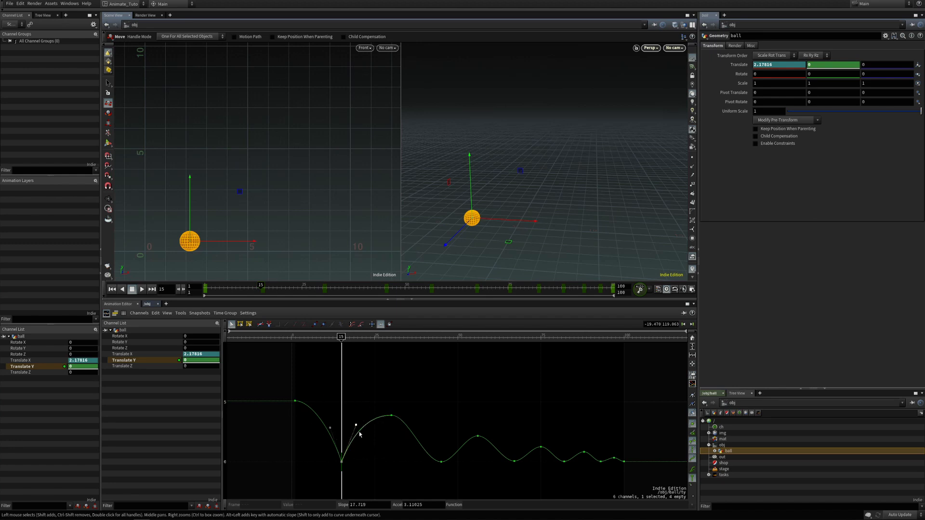
{"action": "key", "text": "ctrl+z"}
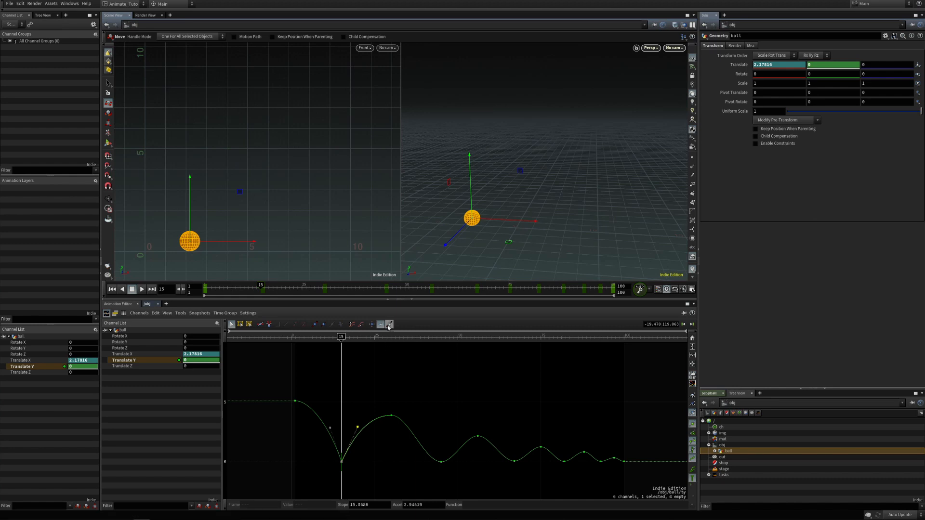
{"action": "mouse_move", "coordinate": [358, 427]}
{"action": "left_mouse_down"}
{"action": "mouse_move", "coordinate": [370, 386]}
{"action": "mouse_move", "coordinate": [359, 427]}
{"action": "left_mouse_up"}
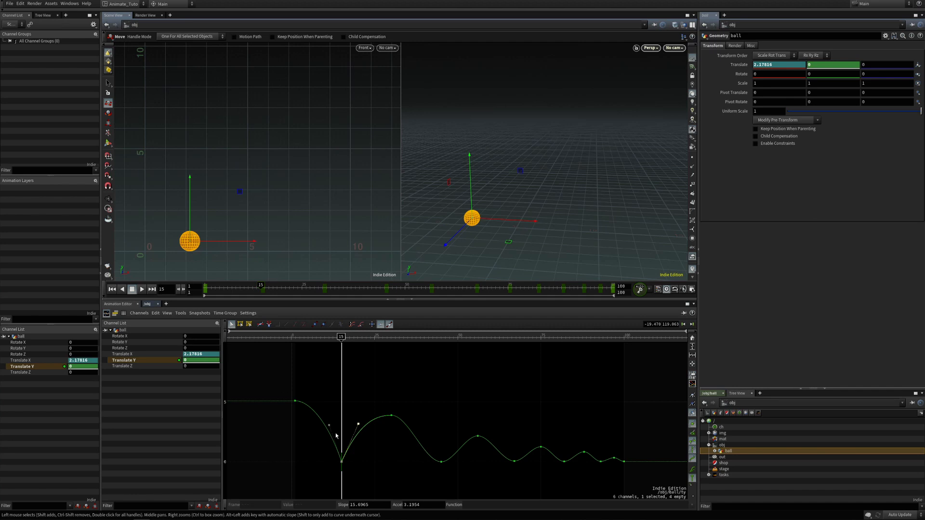
{"action": "left_click_drag", "start_coordinate": [359, 426], "coordinate": [333, 431]}
{"action": "left_click", "coordinate": [368, 464]}
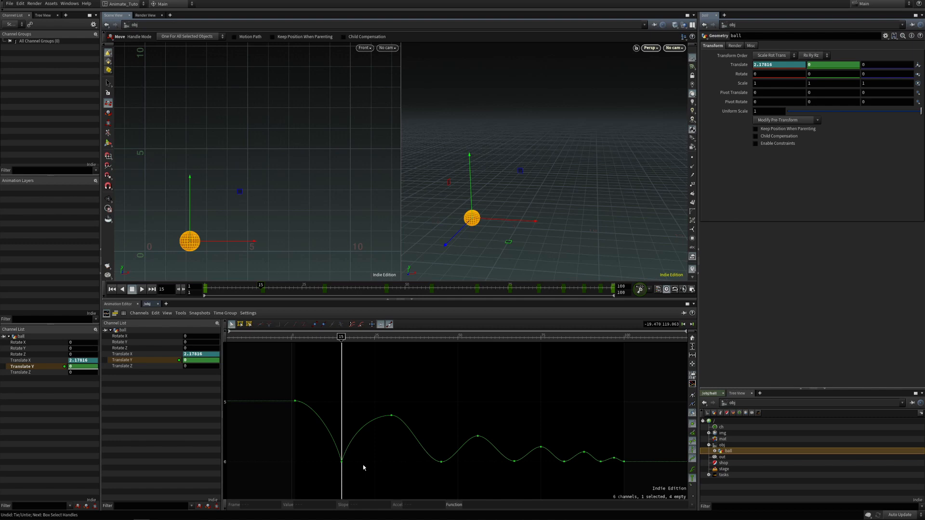
Try tying the slope handles of the Translate Y key at frame 15 again, and undo it.
{"action": "left_click_drag", "start_coordinate": [363, 485], "coordinate": [384, 463]}
{"action": "left_click", "coordinate": [261, 325]}
{"action": "key", "text": "ctrl+z"}
{"action": "key", "text": "ctrl+z"}
{"action": "key", "text": "ctrl+z"}
Play back the animation to check the first sharp bounce, stop it, and go to frame 8.
{"action": "key", "text": "Up"}
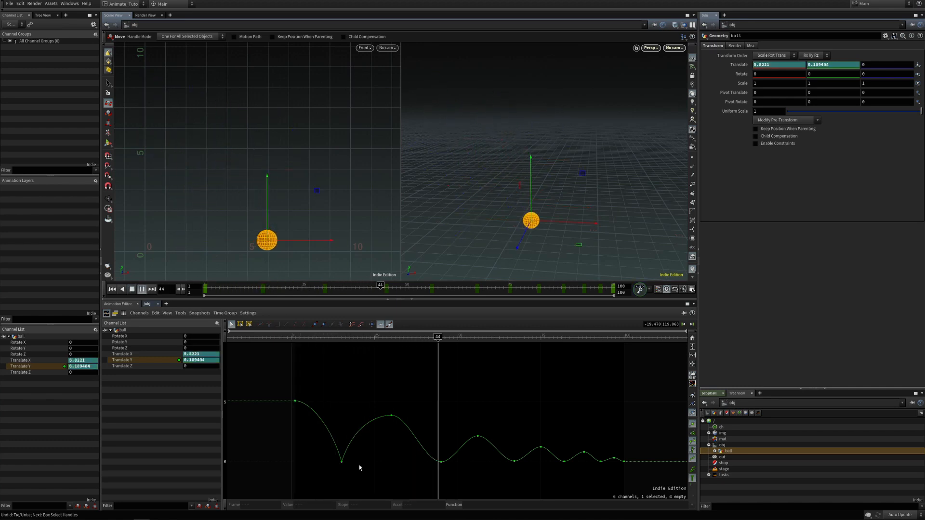
{"action": "key", "text": "Up"}
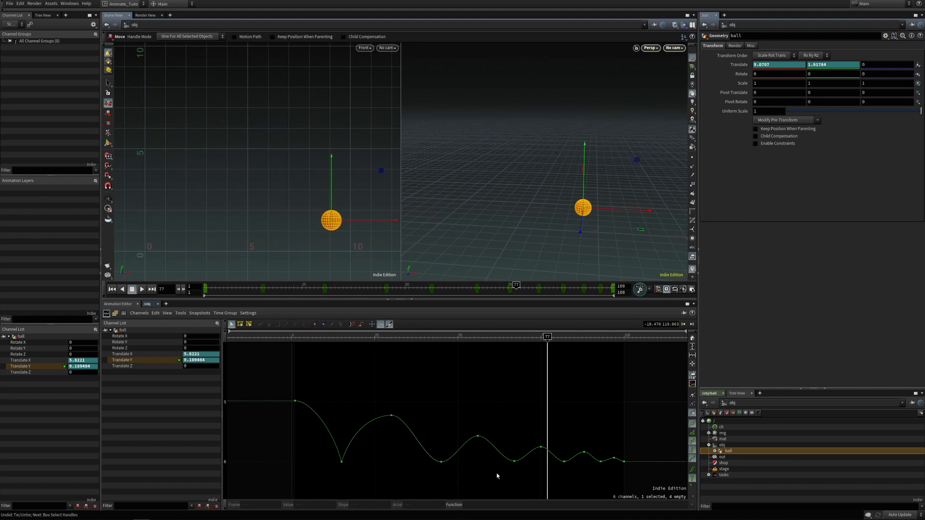
{"action": "left_click_drag", "start_coordinate": [352, 340], "coordinate": [318, 337]}
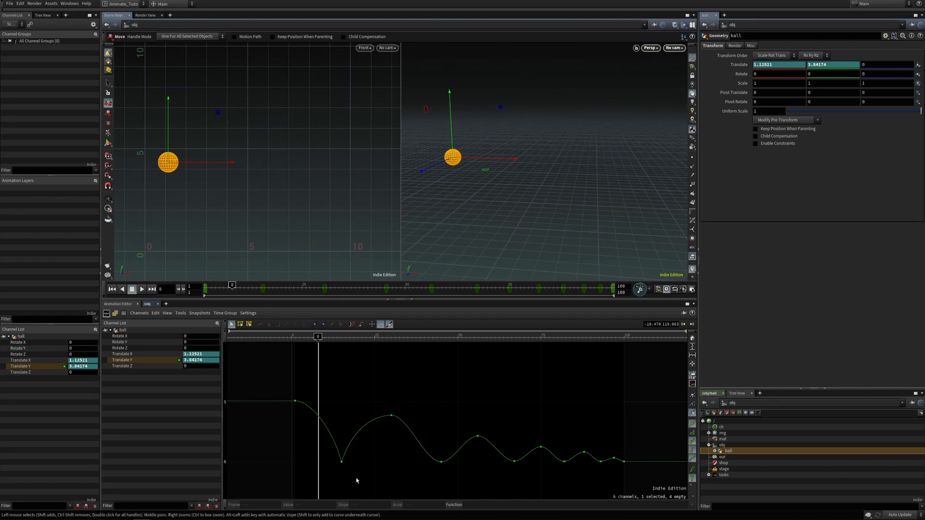
Copy the Translate Y key at frame 15 and paste it onto the second ground-contact key.
{"action": "left_click_drag", "start_coordinate": [346, 479], "coordinate": [330, 448]}
{"action": "right_click", "coordinate": [350, 378]}
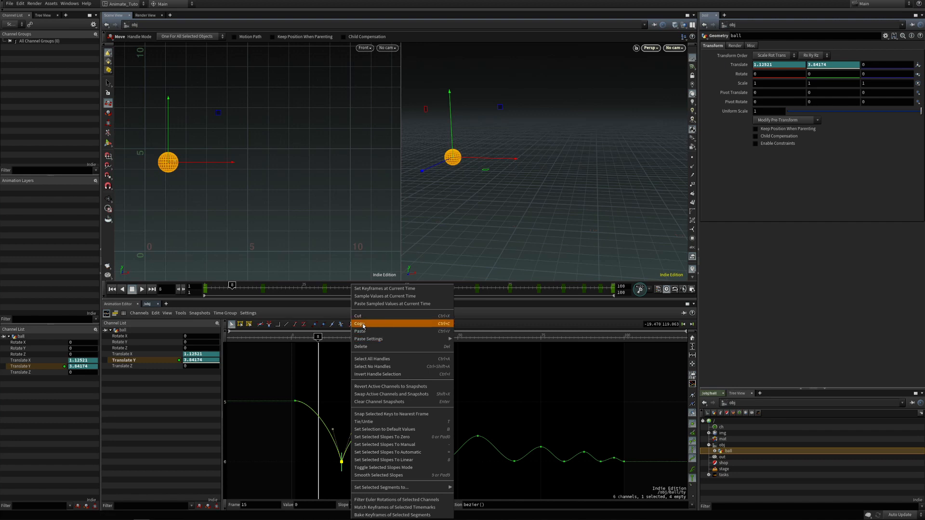
{"action": "left_click", "coordinate": [363, 347]}
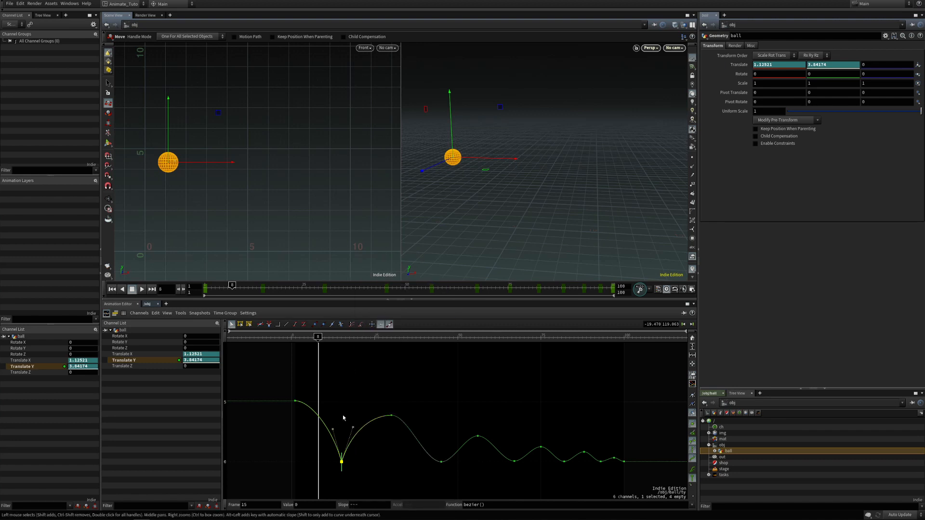
{"action": "right_click", "coordinate": [359, 388]}
{"action": "left_click", "coordinate": [369, 323]}
{"action": "left_click", "coordinate": [438, 338]}
{"action": "left_click", "coordinate": [441, 339]}
{"action": "key", "text": "ctrl+v"}
Paste the copied Translate Y key onto the remaining ground-contact keys at frames 67, 82, 93 and 100.
{"action": "left_click", "coordinate": [515, 339]}
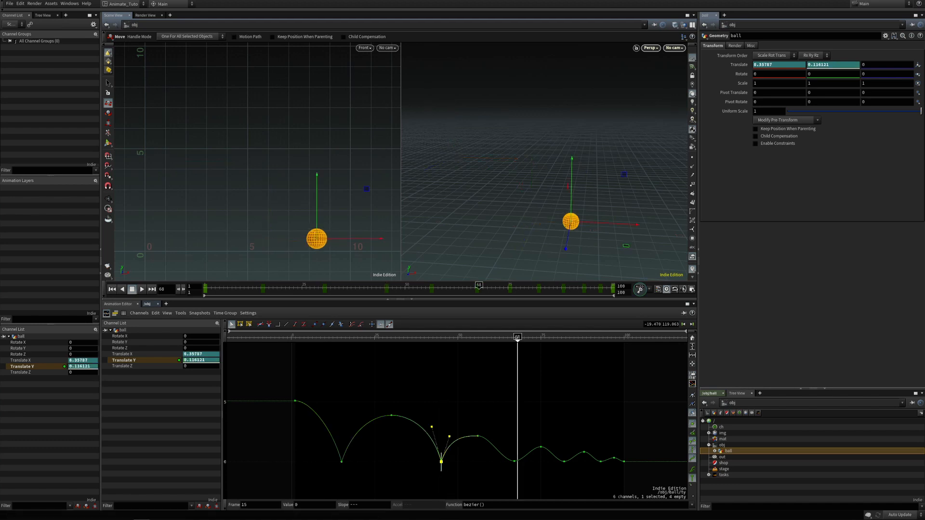
{"action": "key", "text": "ctrl+v"}
{"action": "left_click", "coordinate": [564, 338]}
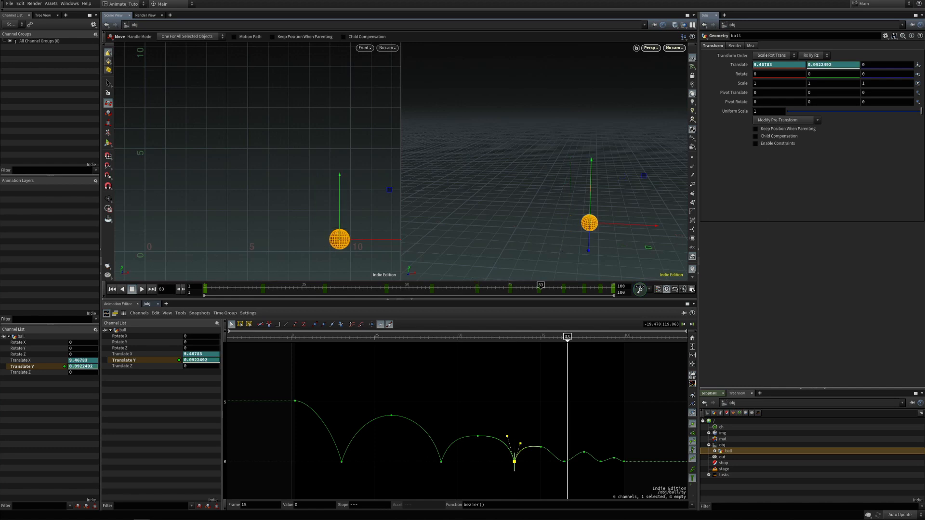
{"action": "key", "text": "ctrl+v"}
{"action": "left_click", "coordinate": [601, 339]}
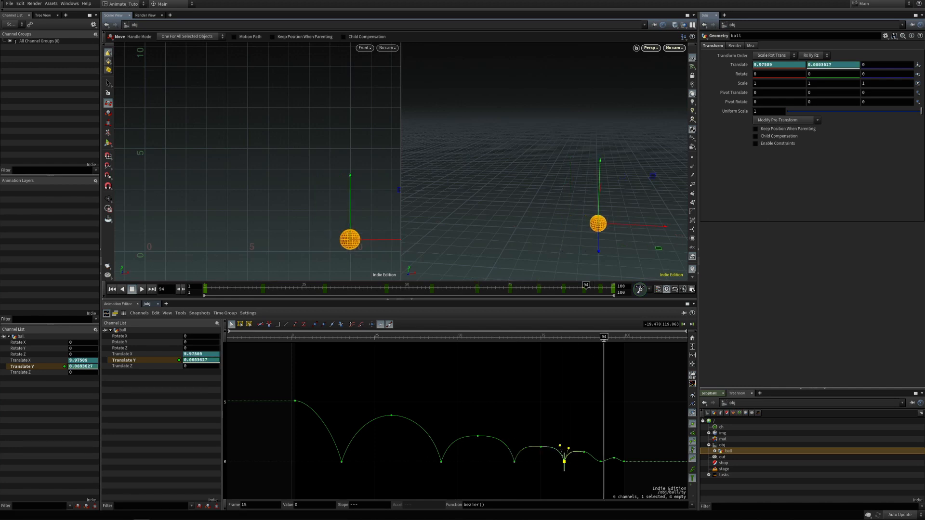
{"action": "key", "text": "ctrl+v"}
{"action": "left_click", "coordinate": [620, 339]}
{"action": "left_click", "coordinate": [624, 338]}
{"action": "key", "text": "ctrl+v"}
Shorten the slope handles of the Translate Y key at frame 67 to round off the neighbouring arcs.
{"action": "left_click", "coordinate": [539, 478]}
{"action": "key", "text": "h"}
{"action": "left_click_drag", "start_coordinate": [503, 449], "coordinate": [526, 461]}
{"action": "right_click_drag", "start_coordinate": [526, 454], "coordinate": [525, 408]}
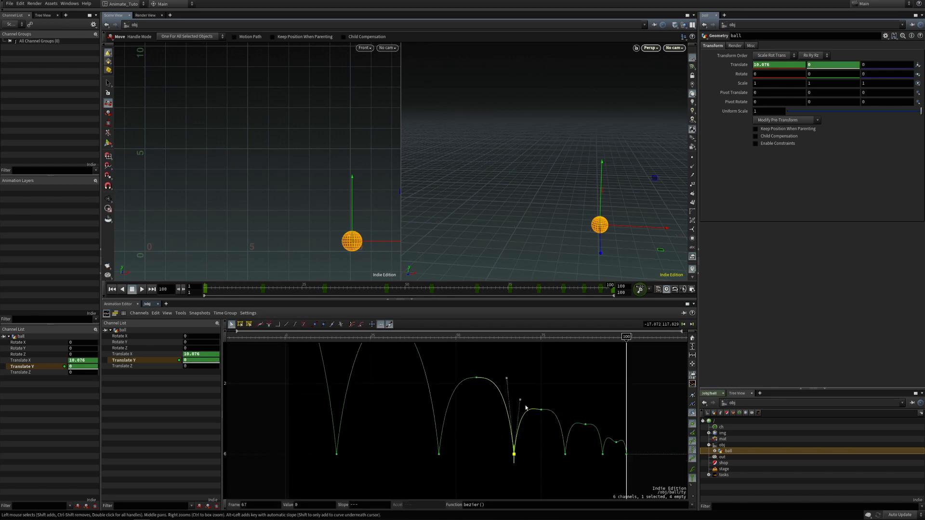
{"action": "left_click_drag", "start_coordinate": [521, 401], "coordinate": [521, 416]}
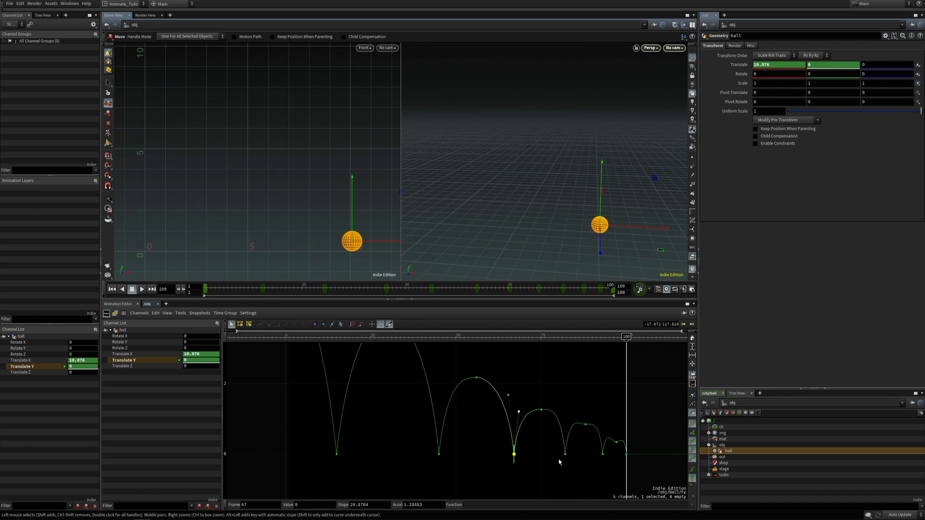
Shorten the slope handles of the Translate Y key at frame 82.
{"action": "middle_click_drag", "start_coordinate": [572, 444], "coordinate": [537, 444]}
{"action": "left_click_drag", "start_coordinate": [523, 444], "coordinate": [544, 469]}
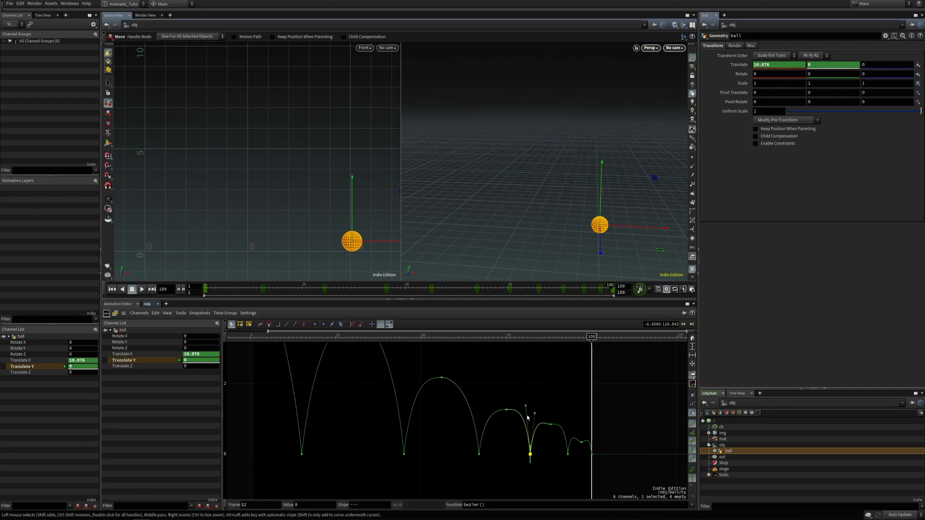
{"action": "left_click_drag", "start_coordinate": [526, 408], "coordinate": [583, 464]}
Shorten the slope handles of the Translate Y keys at frames 93 and 100, and deselect the keys.
{"action": "left_click_drag", "start_coordinate": [569, 424], "coordinate": [569, 434]}
{"action": "left_click", "coordinate": [568, 453]}
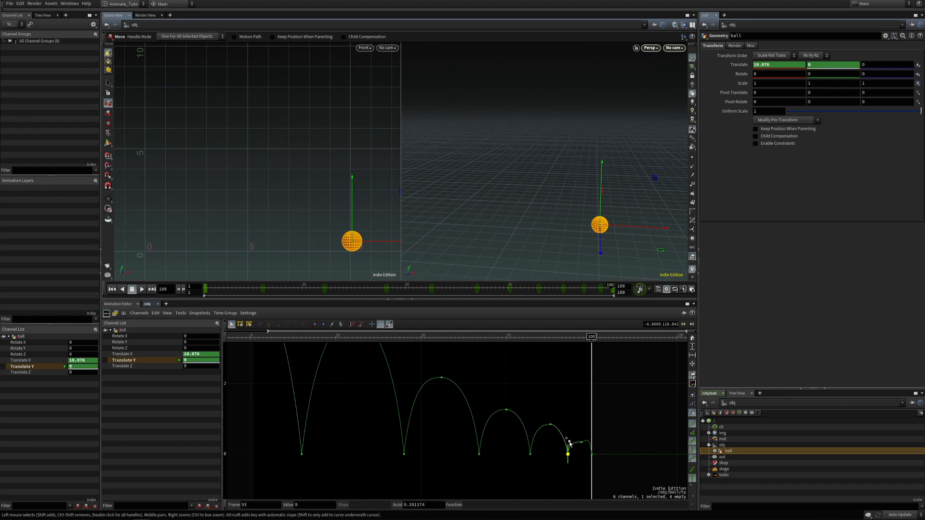
{"action": "left_click", "coordinate": [591, 453]}
{"action": "left_click", "coordinate": [590, 436]}
{"action": "left_click", "coordinate": [568, 409]}
Frame the whole Translate Y curve, play back the complete bounce, and return to frame 1.
{"action": "key", "text": "h"}
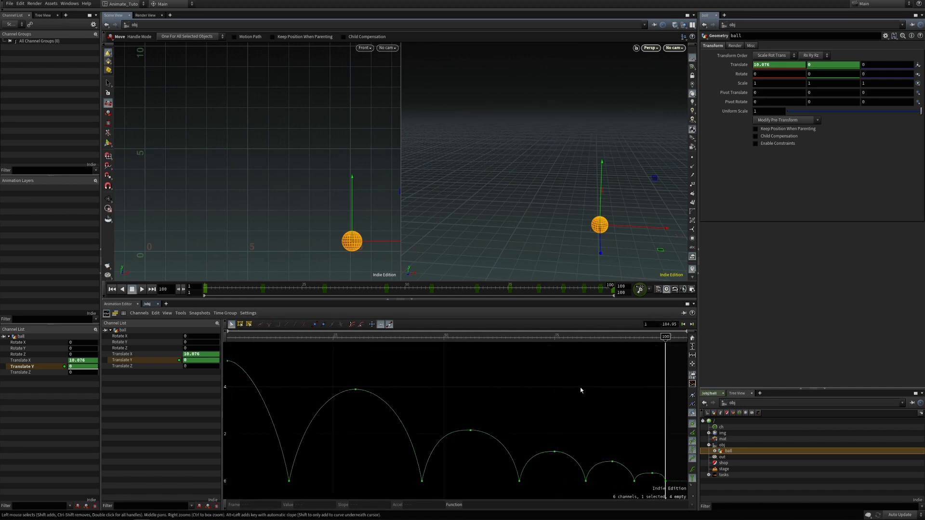
{"action": "key", "text": "Up"}
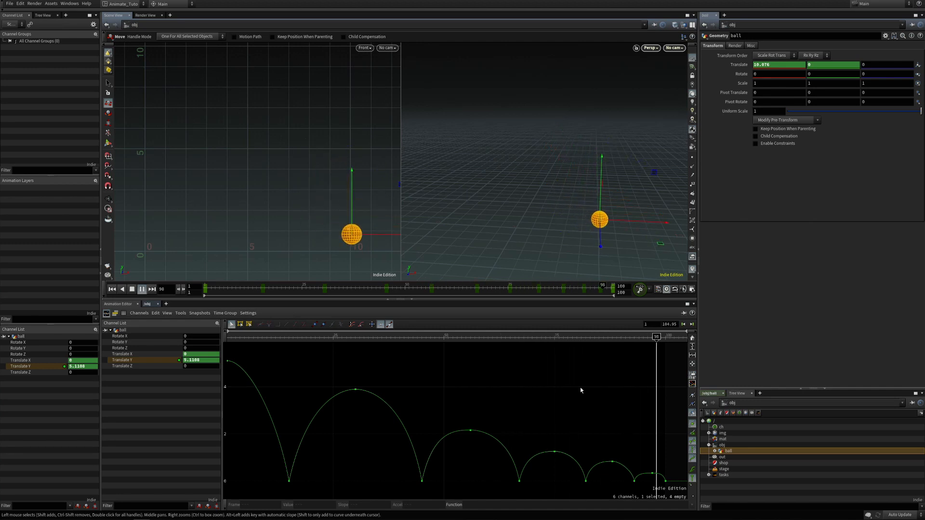
{"action": "key", "text": "Up"}
{"action": "key", "text": "ctrl+Up"}
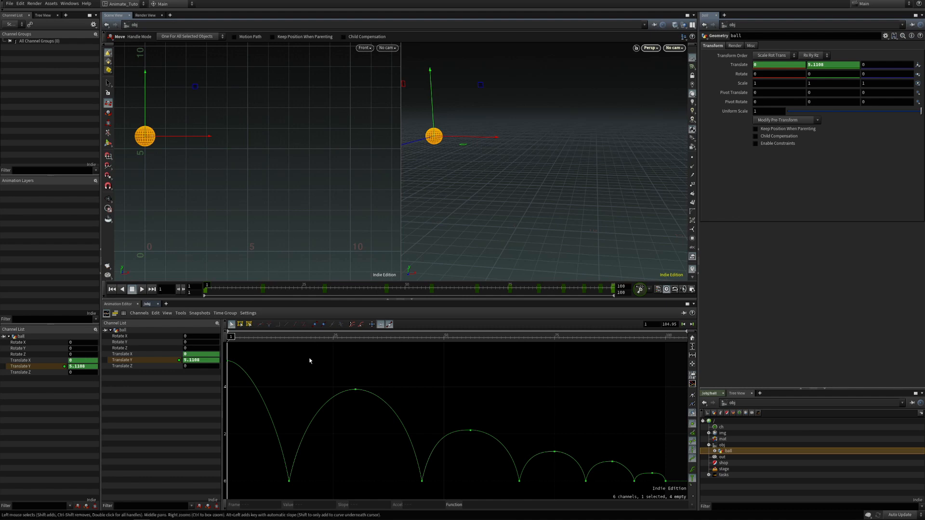
Lengthen the slope handles of the Translate Y key at frame 30 to broaden the first arc, and play back the motion.
{"action": "left_click_drag", "start_coordinate": [290, 375], "coordinate": [265, 363]}
{"action": "left_click", "coordinate": [355, 389]}
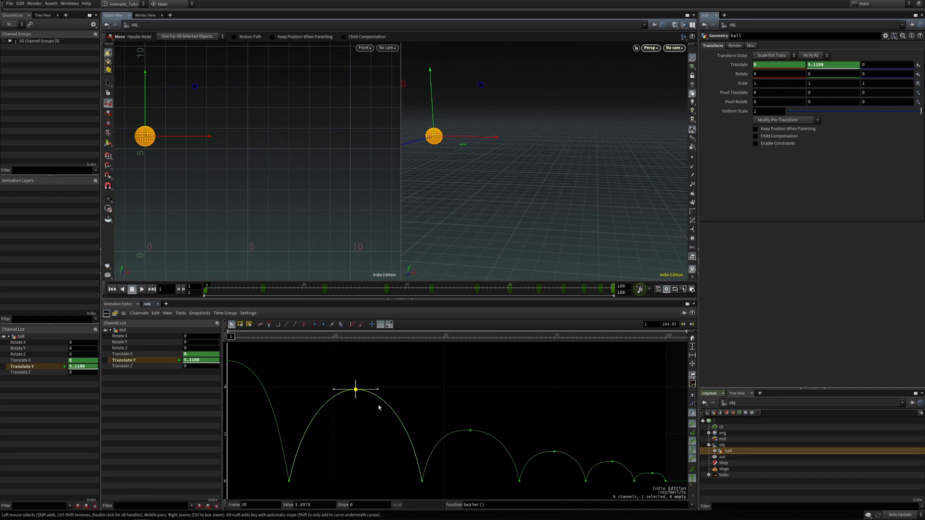
{"action": "key", "text": "Up"}
{"action": "key", "text": "Up"}
{"action": "left_click_drag", "start_coordinate": [380, 390], "coordinate": [390, 389]}
{"action": "key", "text": "Up"}
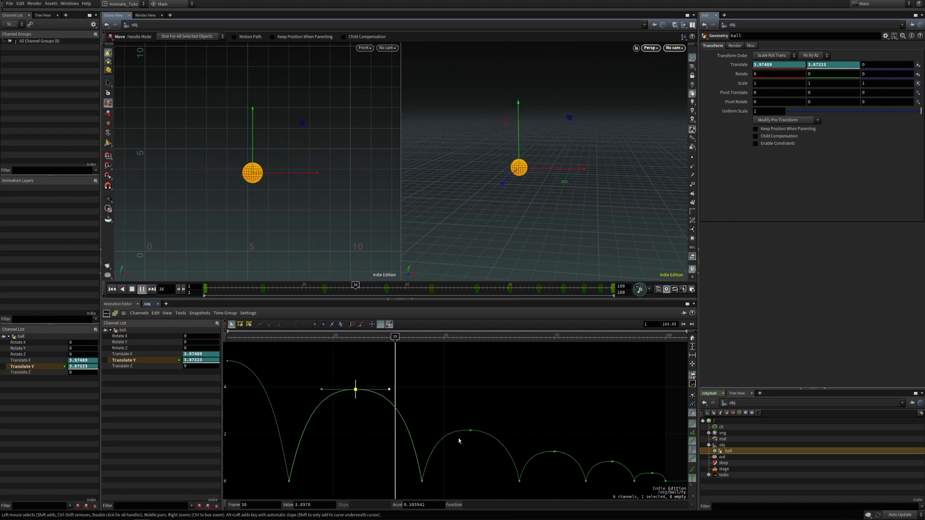
{"action": "key", "text": "Up"}
Raise the peak key of the second Translate Y arc to about 2.69 and lengthen its slope handles.
{"action": "left_click", "coordinate": [471, 431]}
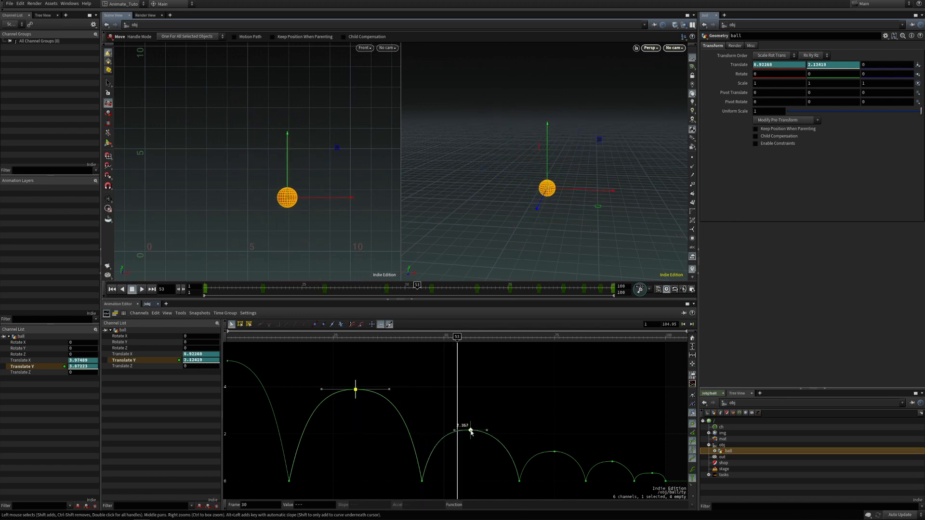
{"action": "mouse_move", "coordinate": [471, 432]}
{"action": "left_mouse_down"}
{"action": "mouse_move", "coordinate": [473, 439]}
{"action": "mouse_move", "coordinate": [472, 423]}
{"action": "left_mouse_up"}
{"action": "key", "text": "ctrl+z"}
{"action": "left_click", "coordinate": [474, 445]}
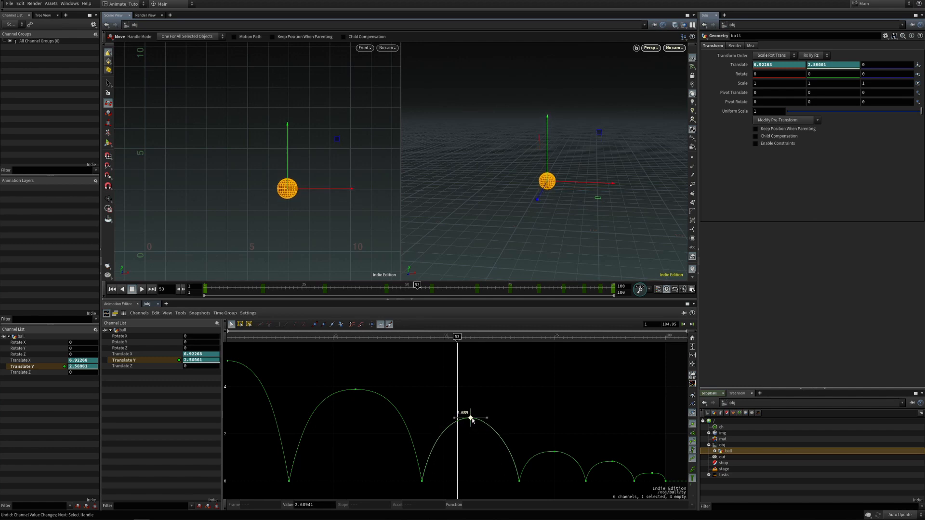
{"action": "left_click_drag", "start_coordinate": [486, 418], "coordinate": [497, 419]}
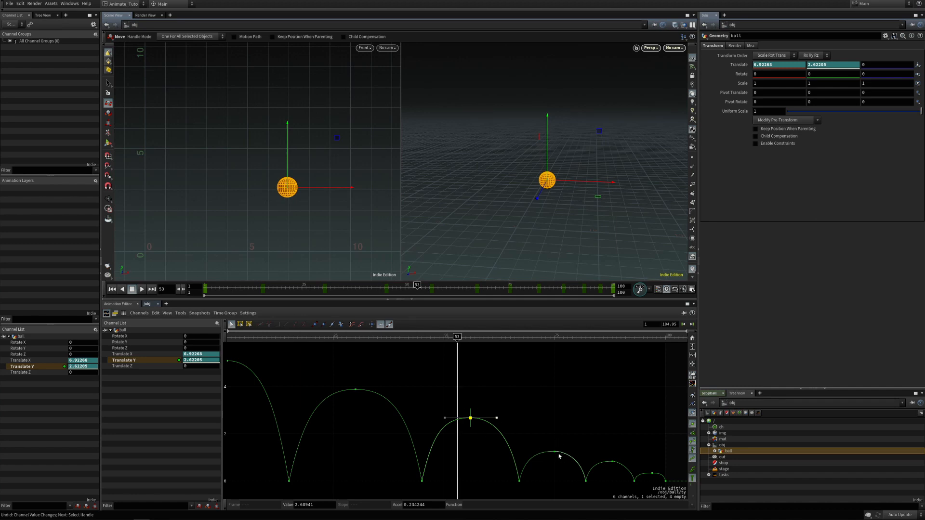
Raise the Translate Y peak keys near frames 75 and 88, and deselect the keys.
{"action": "left_click_drag", "start_coordinate": [554, 452], "coordinate": [624, 459]}
{"action": "left_click", "coordinate": [612, 462]}
{"action": "left_click", "coordinate": [613, 465]}
{"action": "left_click", "coordinate": [646, 467]}
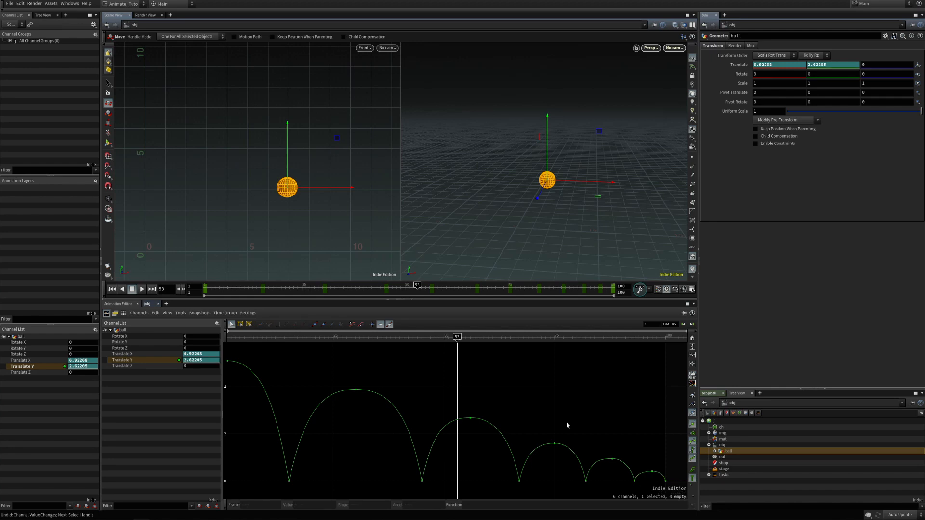
Play back the bounce from frame 1 to review the raised peaks.
{"action": "key", "text": "ctrl+Up"}
{"action": "key", "text": "Up"}
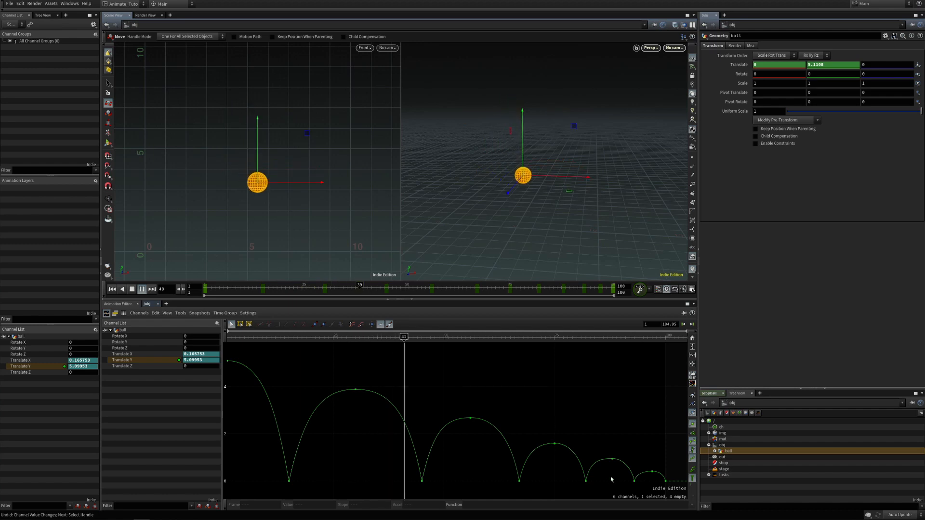
{"action": "key", "text": "Up"}
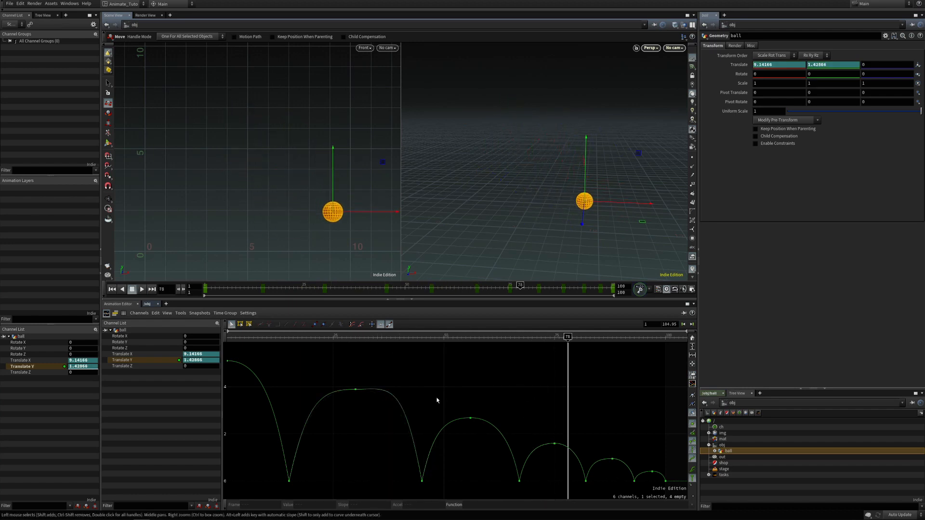
Tilt the slope handles of the Translate Y key at frame 30 and flatten them by setting its slopes to zero.
{"action": "left_click_drag", "start_coordinate": [336, 367], "coordinate": [374, 350]}
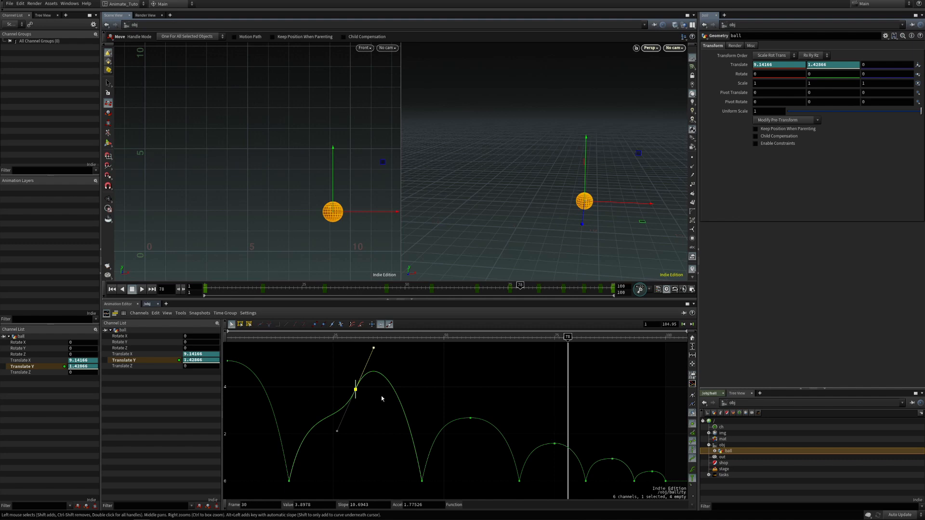
{"action": "right_click", "coordinate": [328, 374]}
{"action": "left_click", "coordinate": [362, 445]}
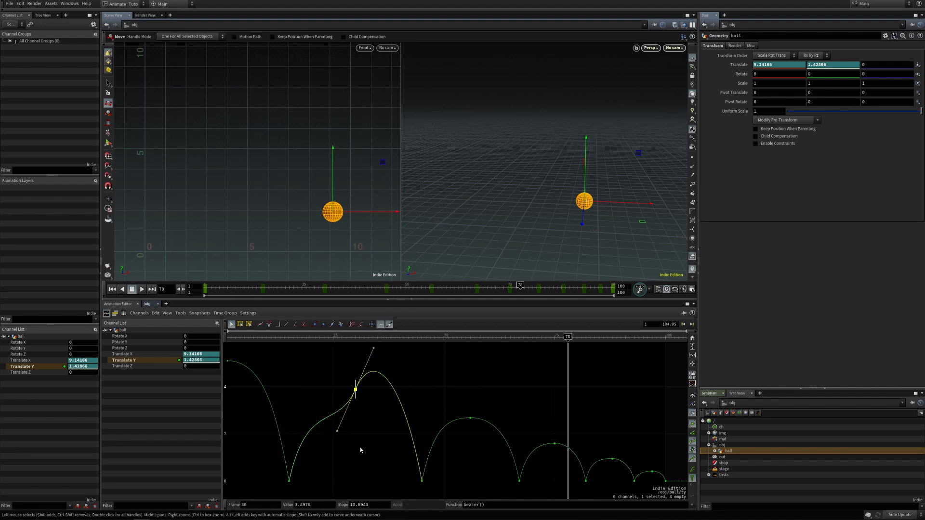
{"action": "right_click", "coordinate": [336, 377]}
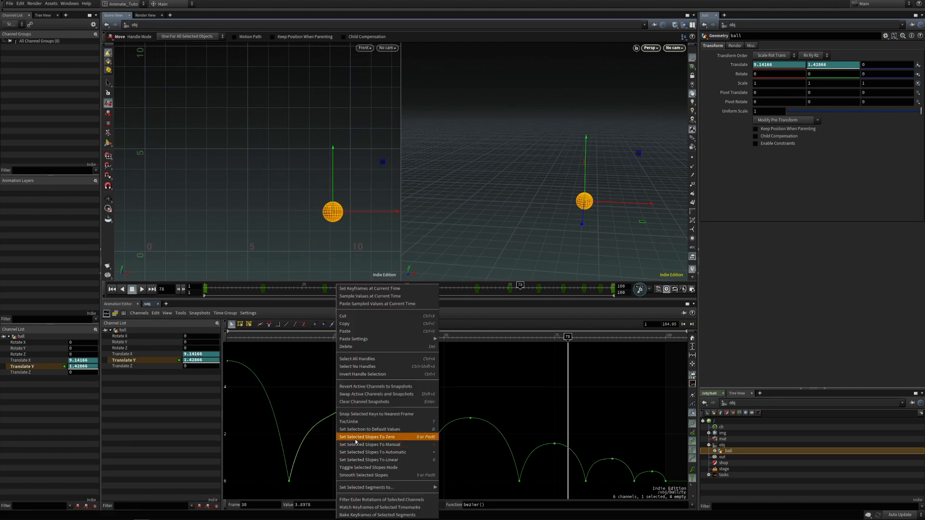
{"action": "left_click", "coordinate": [355, 439]}
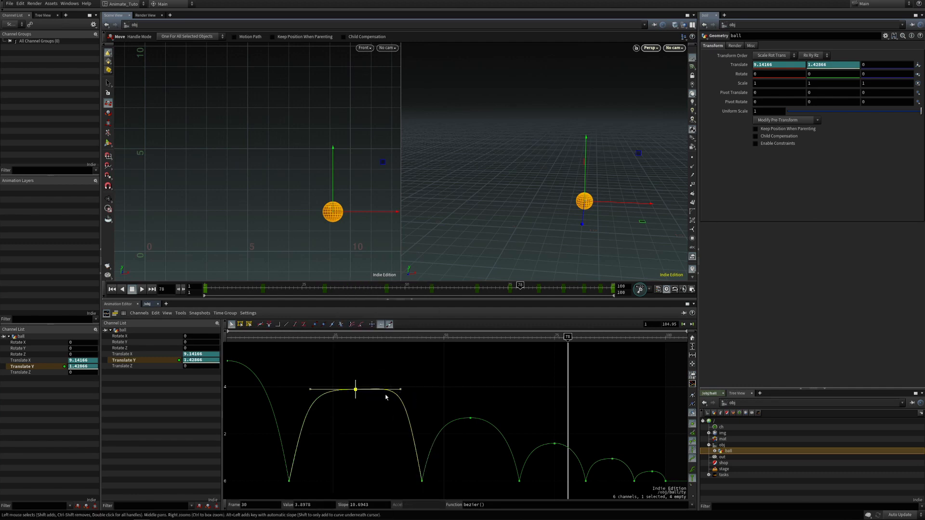
Set the slopes of the Translate Y key at frame 30 to automatic.
{"action": "left_click_drag", "start_coordinate": [338, 369], "coordinate": [389, 417]}
{"action": "right_click", "coordinate": [334, 363]}
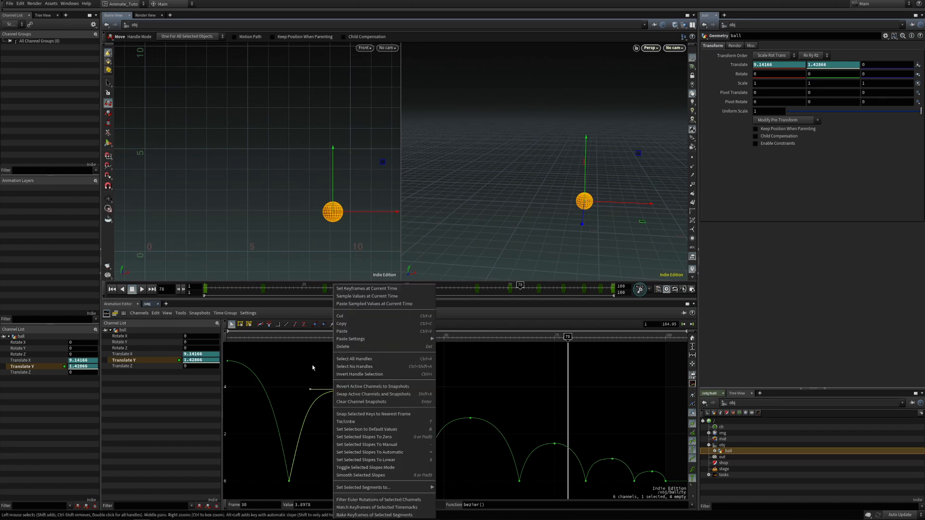
{"action": "left_click", "coordinate": [373, 453]}
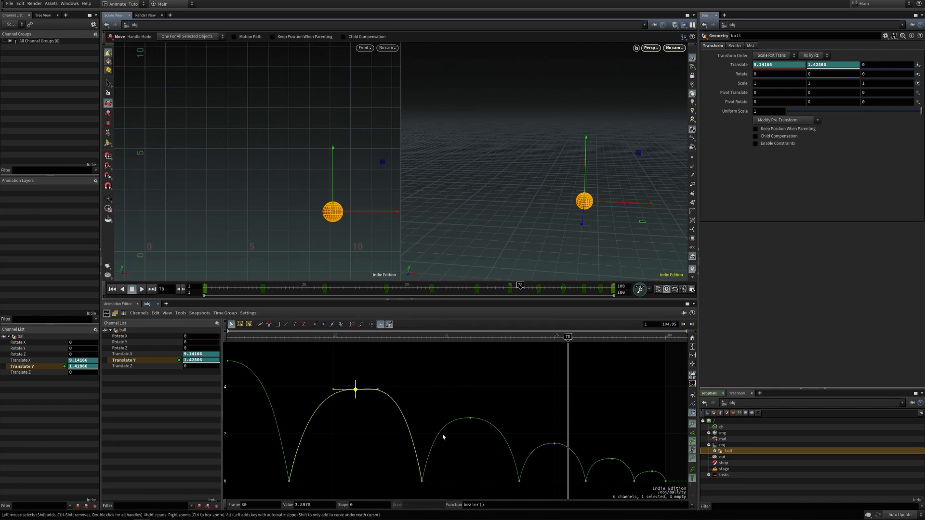
{"action": "left_click", "coordinate": [469, 418]}
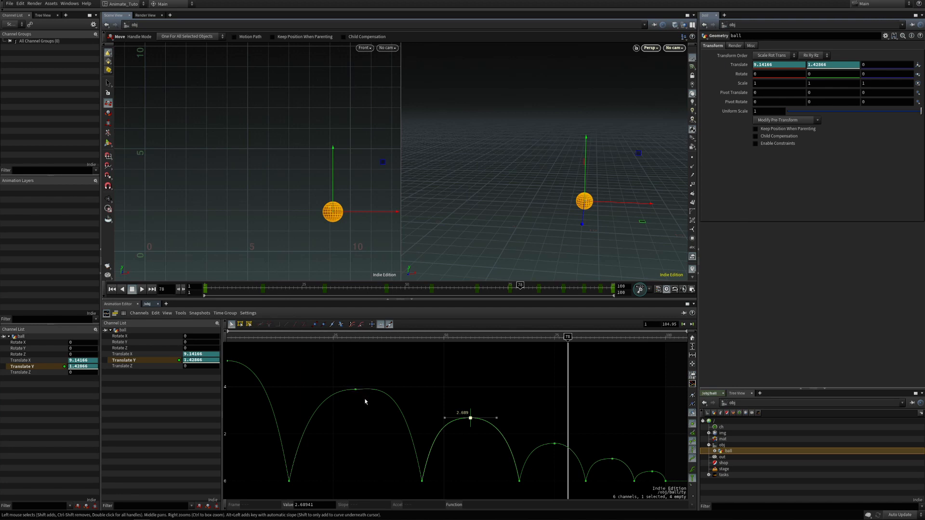
{"action": "left_click", "coordinate": [348, 386]}
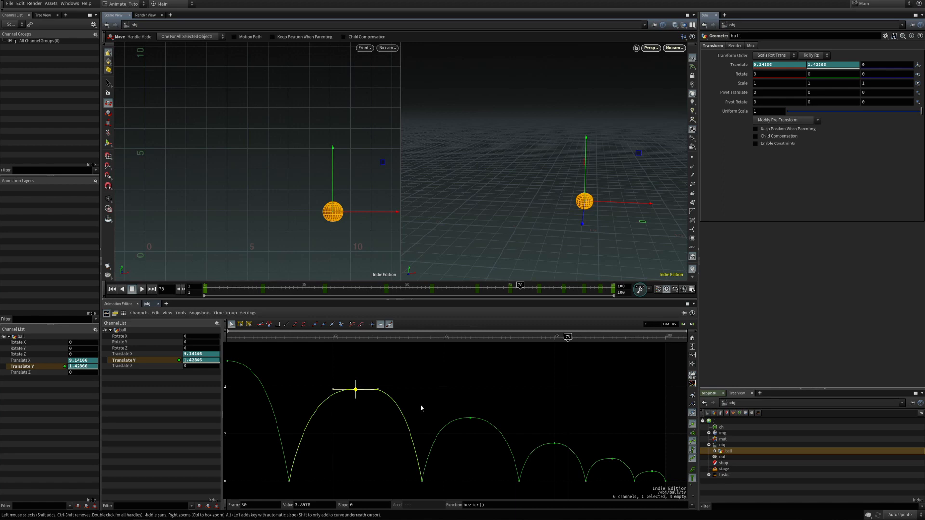
Try adding a Translate Y key at about frame 37 and moving it to see how the slopes at frame 30 respond.
{"action": "left_click", "coordinate": [387, 397]}
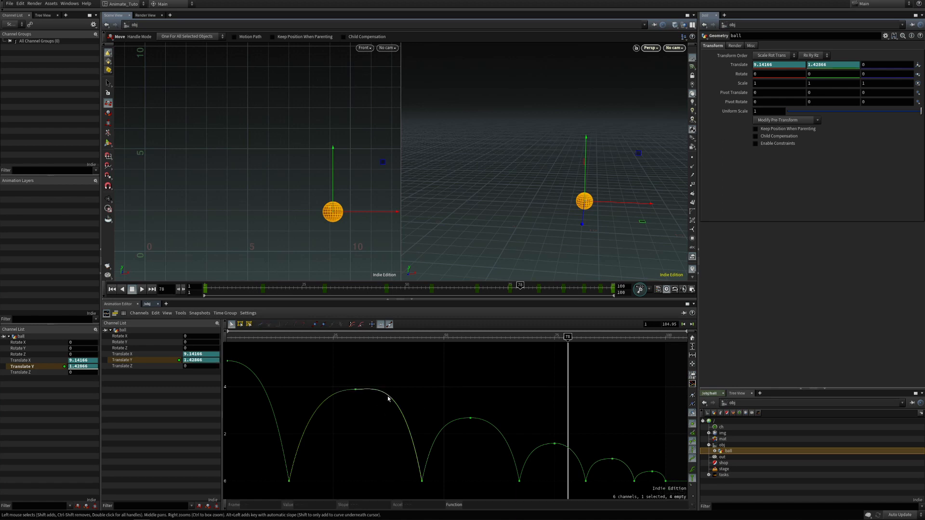
{"action": "left_click", "coordinate": [389, 397], "text": "alt"}
{"action": "left_click_drag", "start_coordinate": [388, 397], "coordinate": [383, 351]}
{"action": "left_click", "coordinate": [355, 389]}
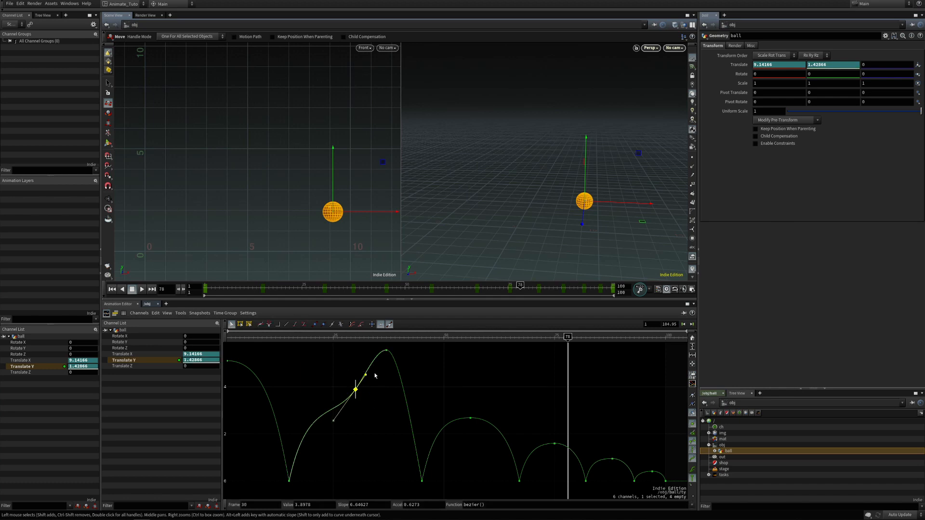
{"action": "right_click", "coordinate": [356, 391]}
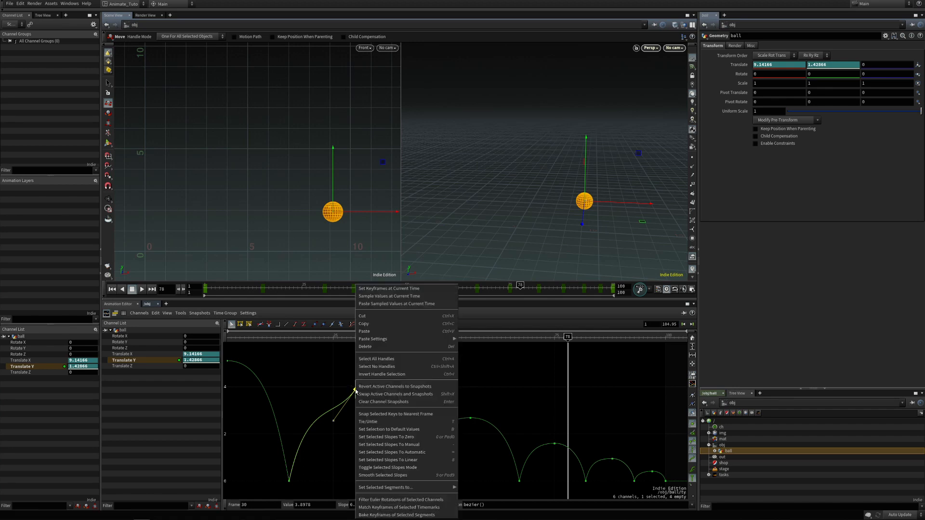
{"action": "left_click", "coordinate": [393, 446]}
{"action": "left_click", "coordinate": [385, 434]}
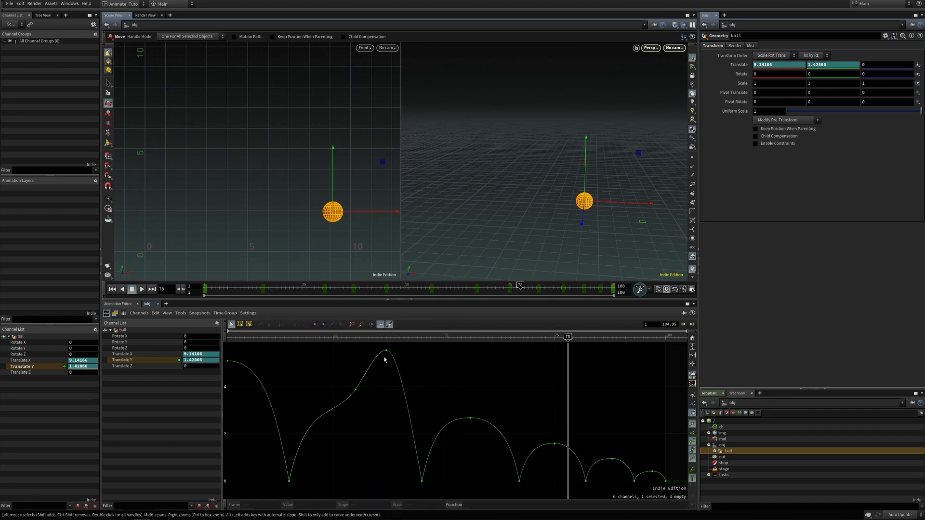
{"action": "left_click", "coordinate": [385, 434], "text": "alt"}
Delete the extra key, set the slopes at frame 30 to zero, and undo back to the curve without the test key.
{"action": "left_click", "coordinate": [356, 390]}
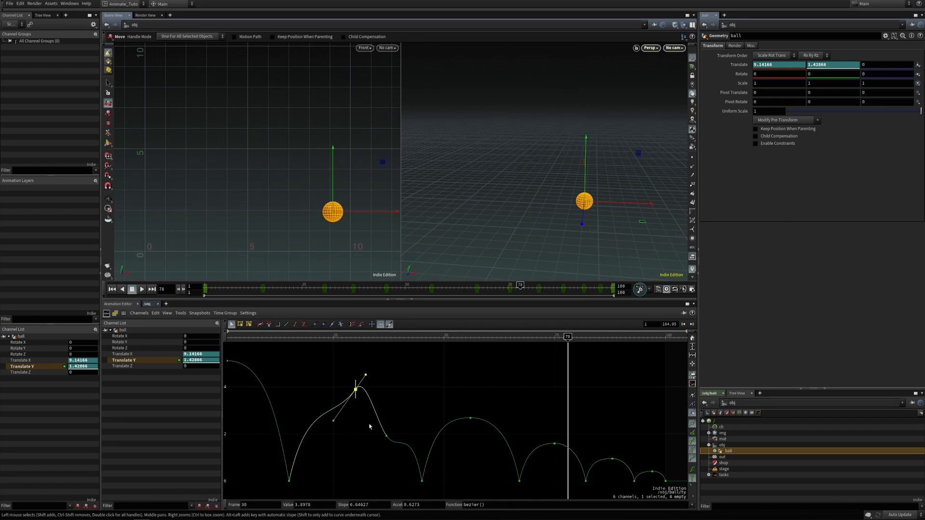
{"action": "left_click_drag", "start_coordinate": [378, 430], "coordinate": [388, 444]}
{"action": "key", "text": "Delete"}
{"action": "left_click", "coordinate": [356, 389]}
{"action": "right_click", "coordinate": [370, 412]}
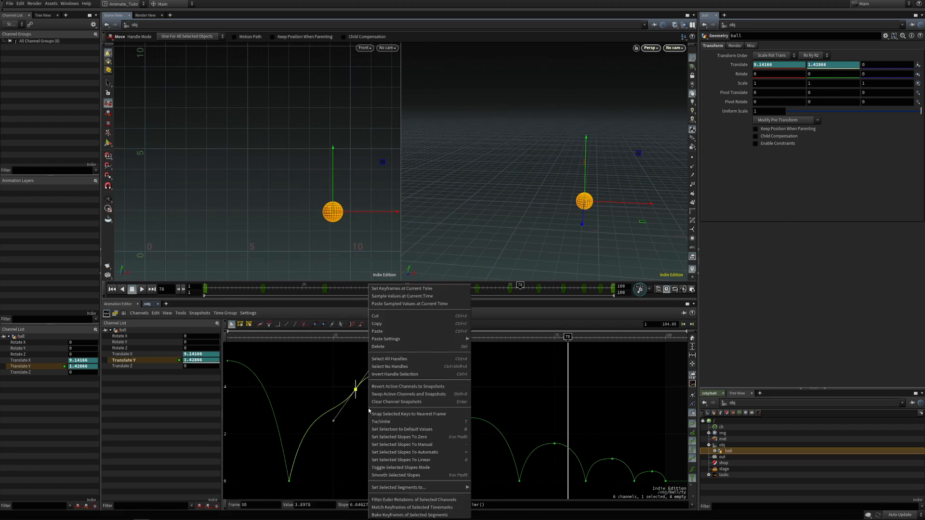
{"action": "left_click", "coordinate": [381, 438]}
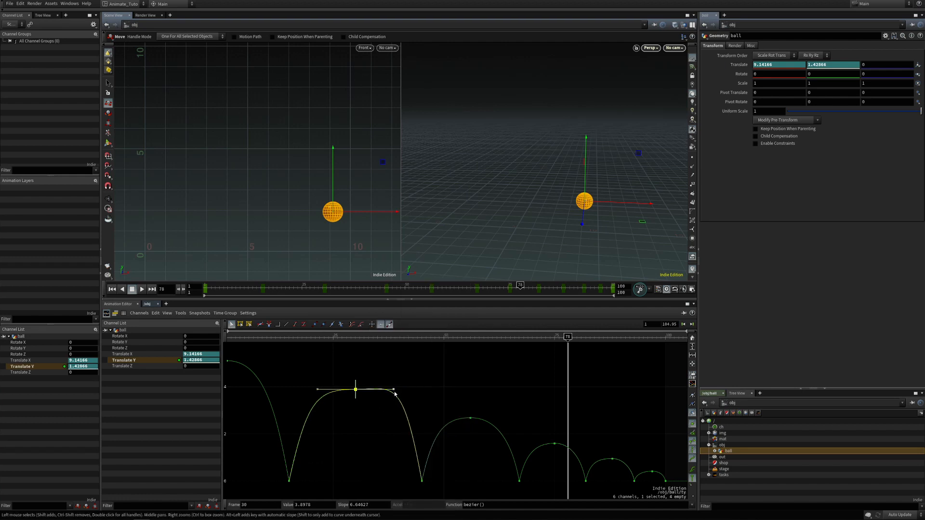
{"action": "key", "text": "ctrl+z"}
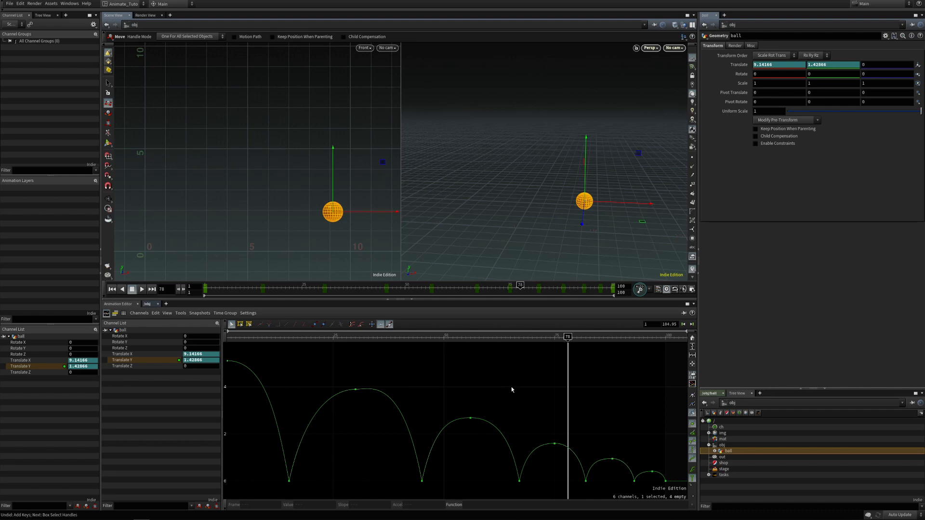
Select the Translate Y keys of the whole bounce, multiply their values by 1.1, and deselect them.
{"action": "right_click_drag", "start_coordinate": [515, 390], "coordinate": [418, 427]}
{"action": "middle_click_drag", "start_coordinate": [482, 384], "coordinate": [462, 400]}
{"action": "right_click_drag", "start_coordinate": [462, 400], "coordinate": [430, 385]}
{"action": "left_click_drag", "start_coordinate": [318, 369], "coordinate": [338, 375]}
{"action": "key", "text": "ctrl+z"}
{"action": "left_click", "coordinate": [407, 398]}
{"action": "left_click", "coordinate": [470, 411]}
{"action": "left_click_drag", "start_coordinate": [320, 356], "coordinate": [574, 442]}
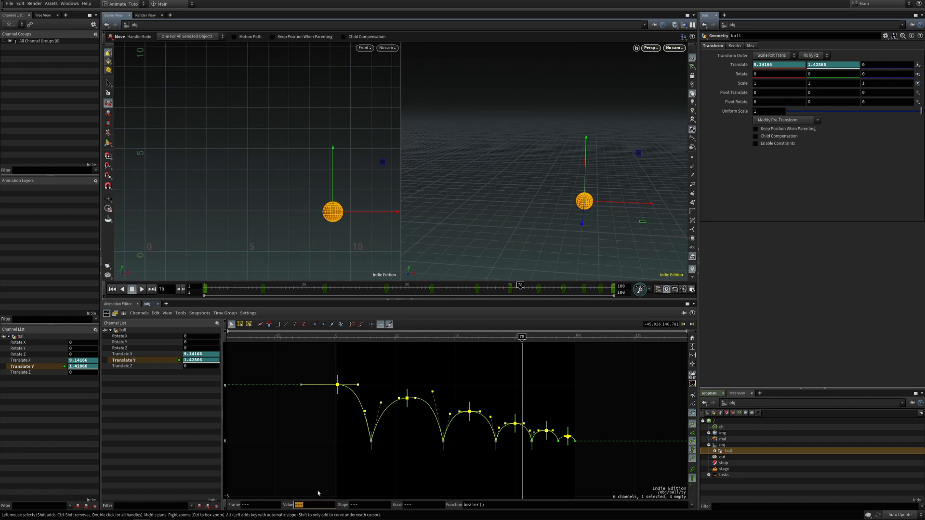
{"action": "type", "text": "*1.1"}
{"action": "key", "text": "Return"}
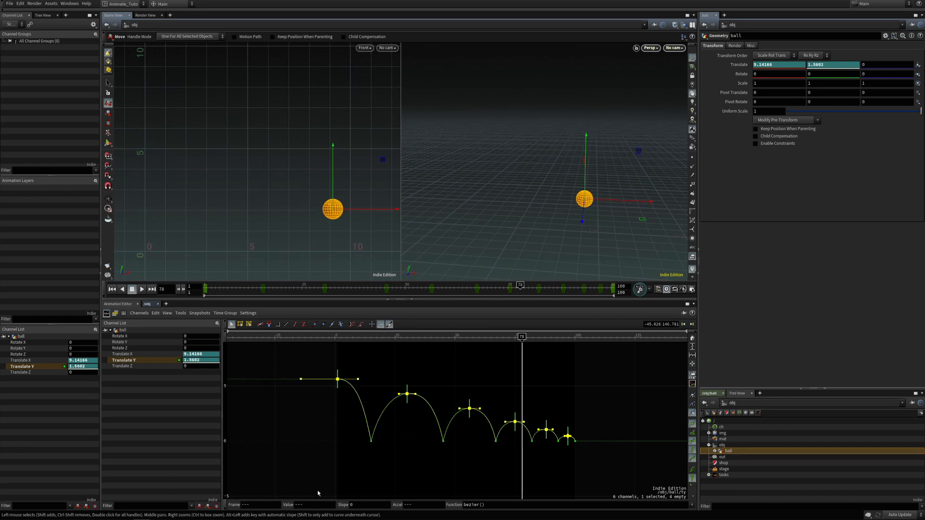
{"action": "left_click", "coordinate": [332, 490]}
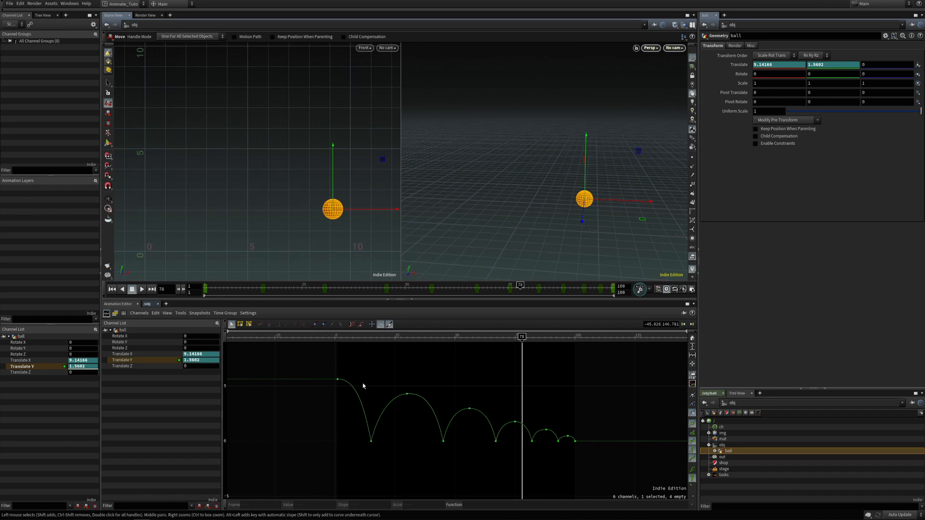
Play back the scaled-up bounce from frame 1 and return to the first frame.
{"action": "key", "text": "ctrl+Up"}
{"action": "key", "text": "Up"}
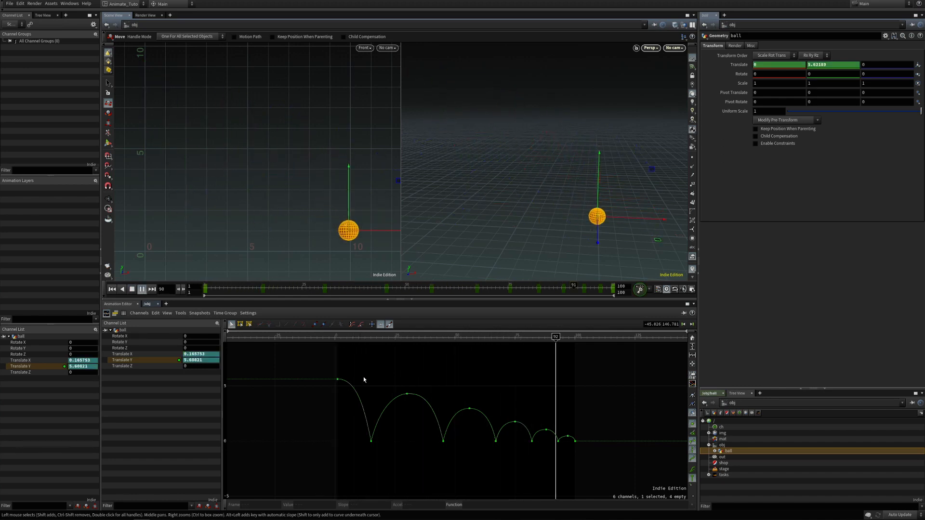
{"action": "key", "text": "ctrl+Up"}
Turn on box handles around all Translate Y keys, try scaling the curve vertically, and undo the scaling.
{"action": "left_click_drag", "start_coordinate": [296, 360], "coordinate": [594, 448]}
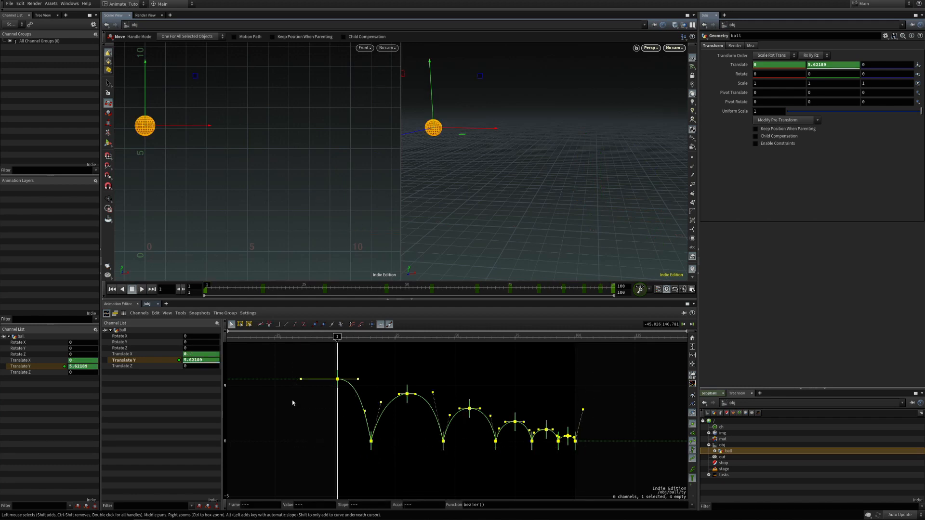
{"action": "left_click", "coordinate": [241, 324]}
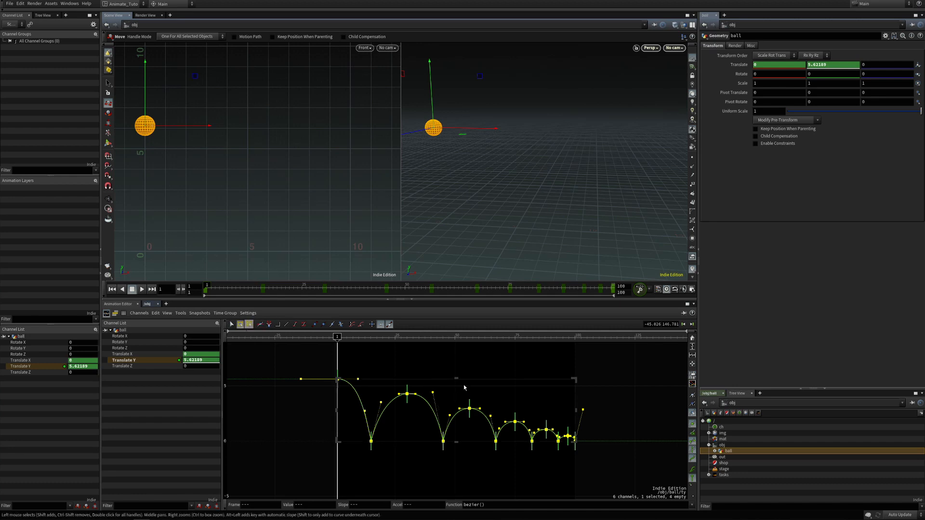
{"action": "mouse_move", "coordinate": [456, 378]}
{"action": "left_mouse_down"}
{"action": "mouse_move", "coordinate": [456, 412]}
{"action": "mouse_move", "coordinate": [456, 351]}
{"action": "mouse_move", "coordinate": [456, 404]}
{"action": "mouse_move", "coordinate": [456, 379]}
{"action": "left_mouse_up"}
{"action": "key", "text": "ctrl+z"}
{"action": "key", "text": "ctrl+z"}
{"action": "key", "text": "ctrl+z"}
{"action": "key", "text": "ctrl+z"}
{"action": "key", "text": "ctrl+z"}
{"action": "key", "text": "ctrl+z"}
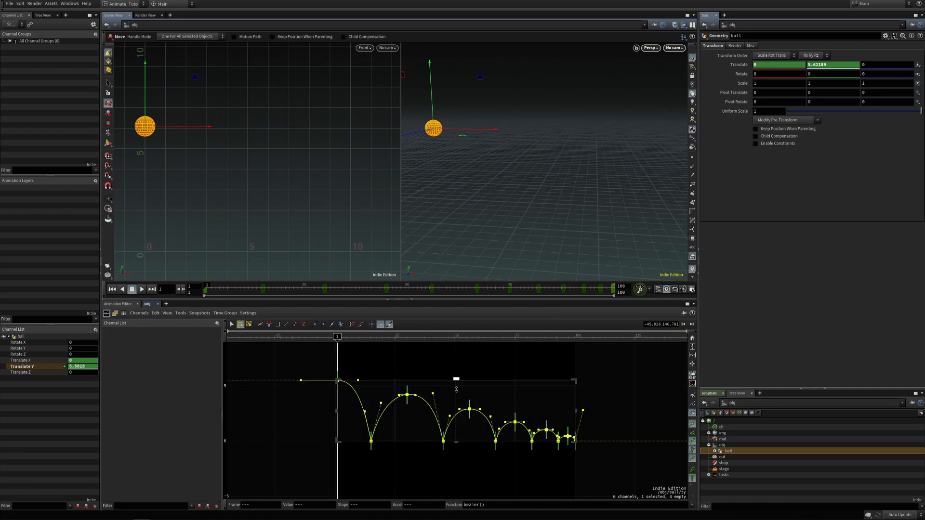
Compress the Translate Y keys in time to about a third of their length with the box handles, and play the result.
{"action": "left_click_drag", "start_coordinate": [574, 410], "coordinate": [410, 424]}
{"action": "key", "text": "Up"}
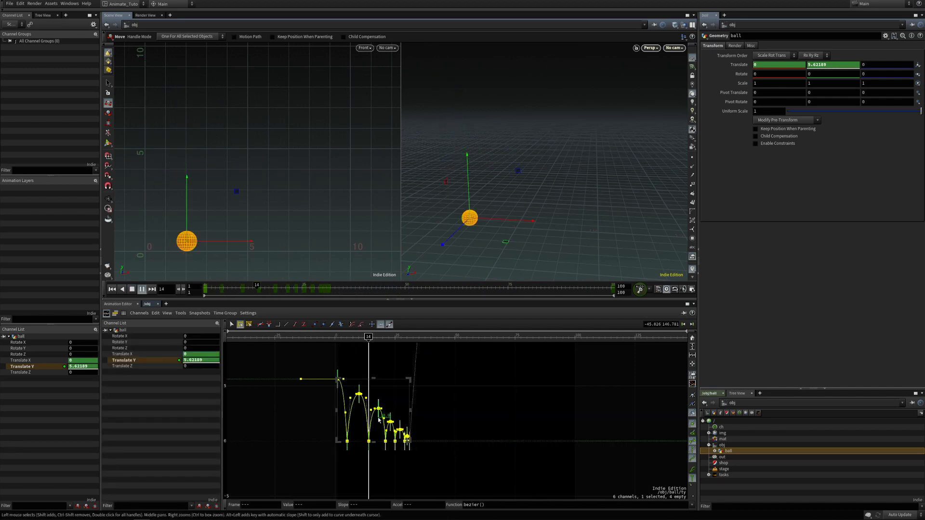
{"action": "key", "text": "Up"}
Stretch the Translate Y keys in time well past frame 100, play the slower bounce, and undo the time scaling.
{"action": "left_click_drag", "start_coordinate": [411, 410], "coordinate": [682, 410]}
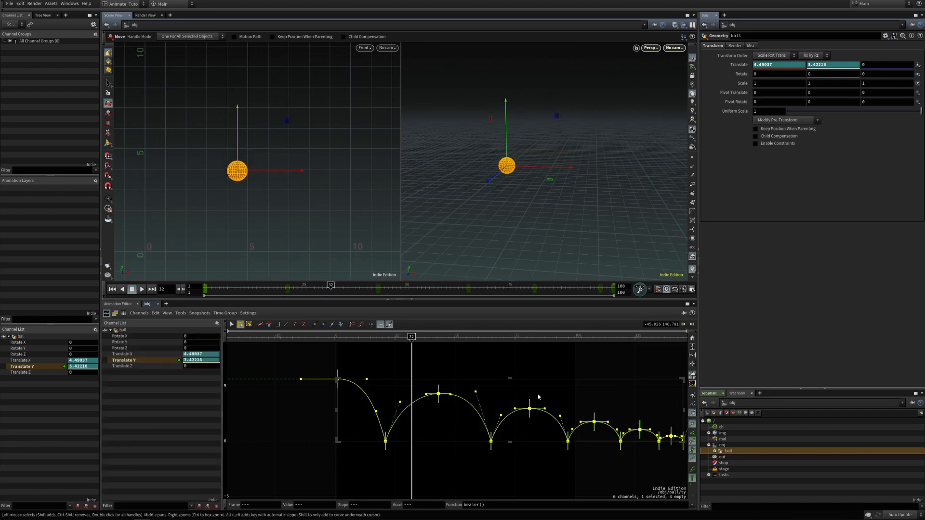
{"action": "key", "text": "Up"}
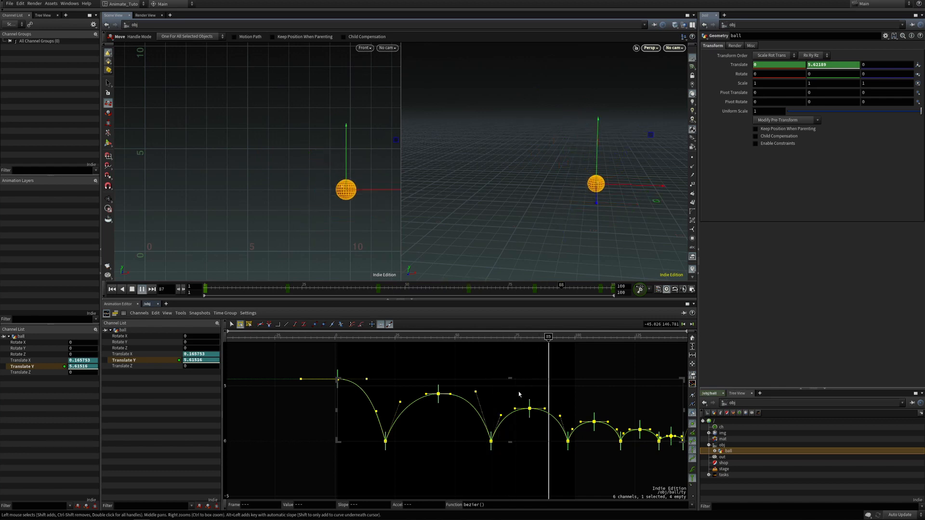
{"action": "key", "text": "Up"}
{"action": "key", "text": "ctrl+z"}
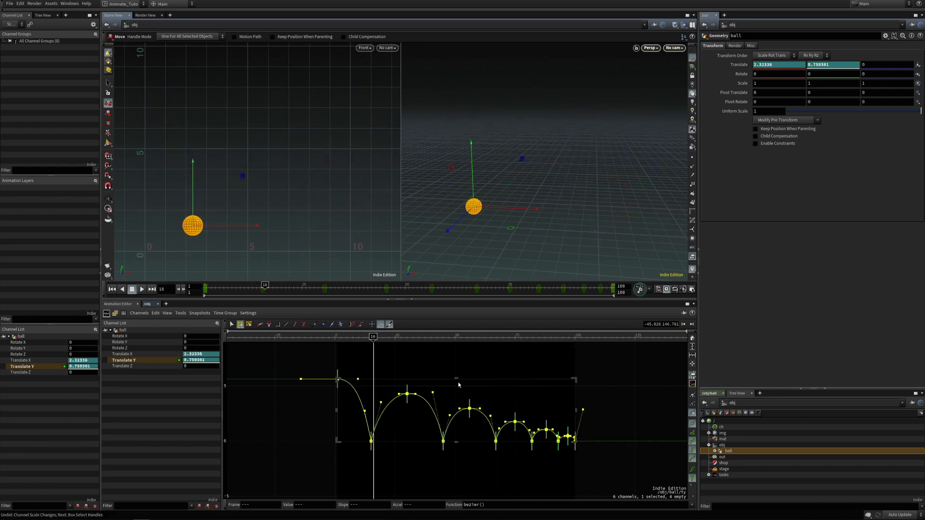
Try different box-handle selections around the Translate Y keys, then undo the box selections and return to the plain curve.
{"action": "left_click", "coordinate": [444, 383]}
{"action": "left_click_drag", "start_coordinate": [304, 363], "coordinate": [571, 443]}
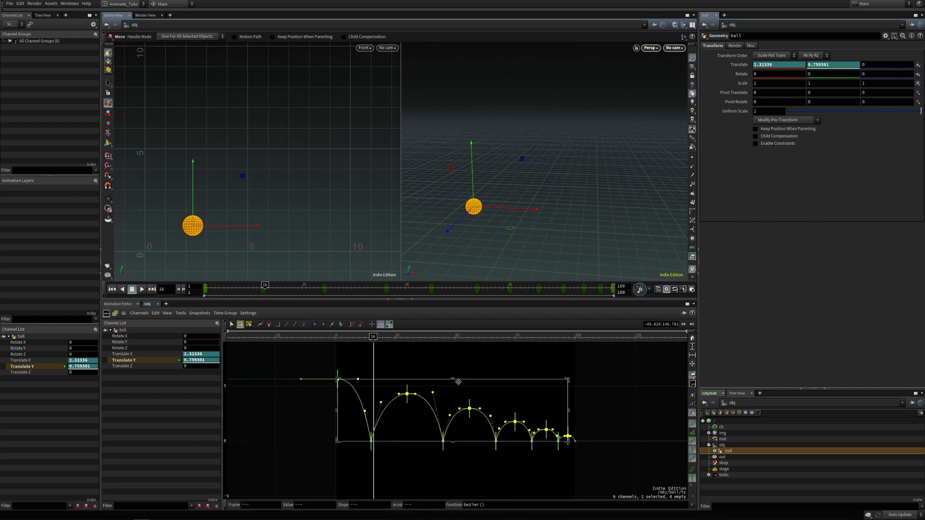
{"action": "mouse_move", "coordinate": [452, 377]}
{"action": "left_mouse_down"}
{"action": "mouse_move", "coordinate": [451, 355]}
{"action": "mouse_move", "coordinate": [449, 378]}
{"action": "mouse_move", "coordinate": [449, 369]}
{"action": "left_mouse_up"}
{"action": "key", "text": "ctrl+z"}
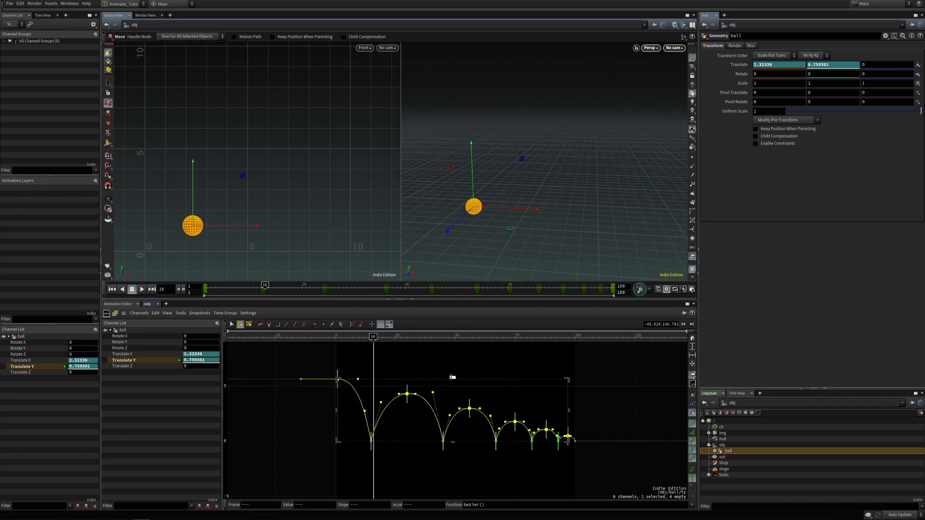
{"action": "mouse_move", "coordinate": [453, 377]}
{"action": "left_mouse_down"}
{"action": "mouse_move", "coordinate": [450, 356]}
{"action": "mouse_move", "coordinate": [451, 378]}
{"action": "left_mouse_up"}
{"action": "left_click_drag", "start_coordinate": [287, 356], "coordinate": [585, 464]}
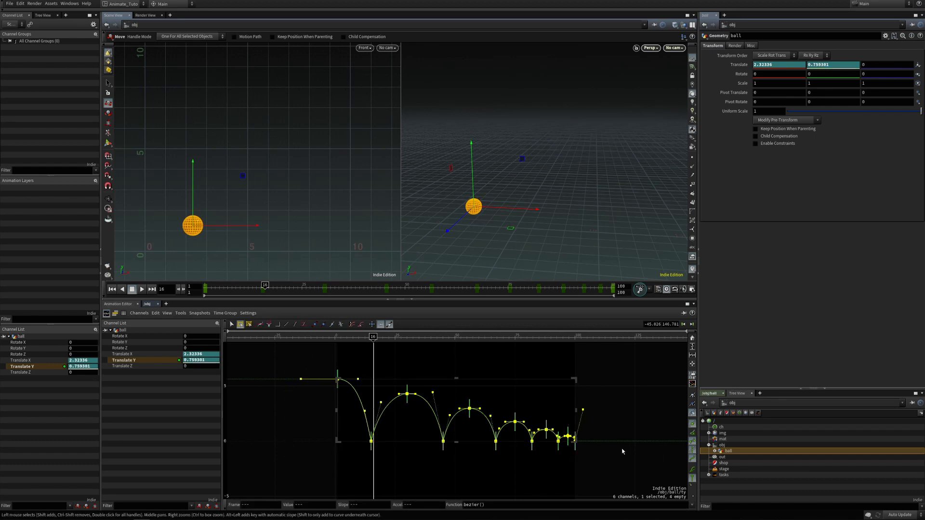
{"action": "key", "text": "ctrl+z"}
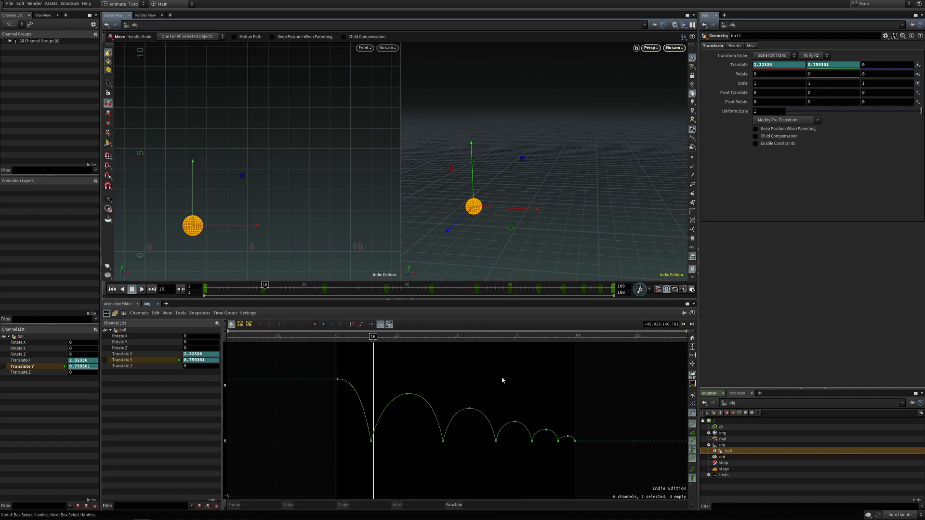
{"action": "key", "text": "ctrl+z"}
Select the Translate Y keys from the start through the second ground contact, try offsetting their value and frame interactively, and undo both offsets.
{"action": "left_click_drag", "start_coordinate": [311, 360], "coordinate": [599, 464]}
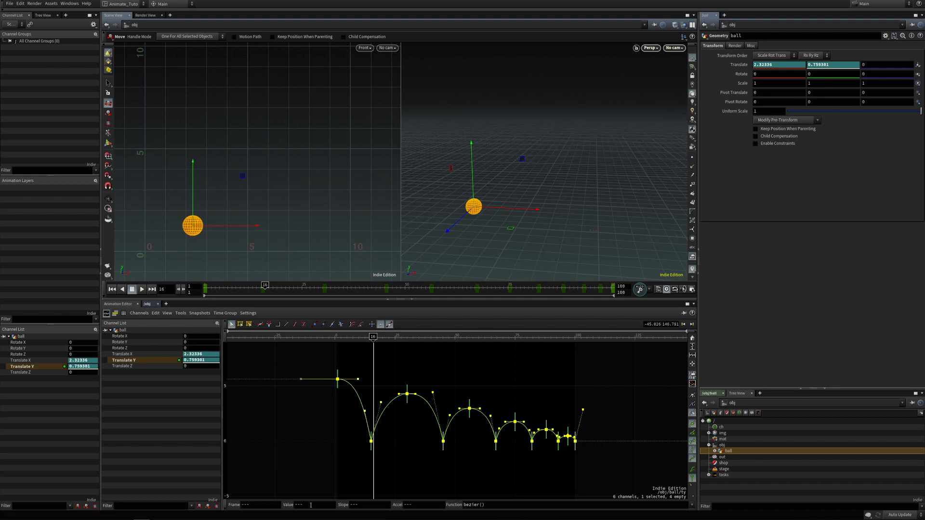
{"action": "left_click_drag", "start_coordinate": [309, 369], "coordinate": [457, 471]}
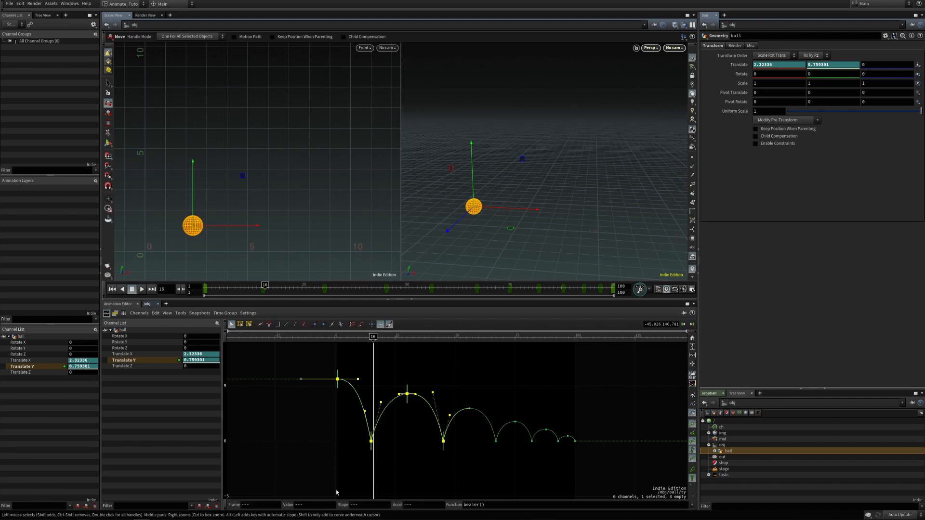
{"action": "middle_click_drag", "start_coordinate": [312, 505], "coordinate": [315, 471]}
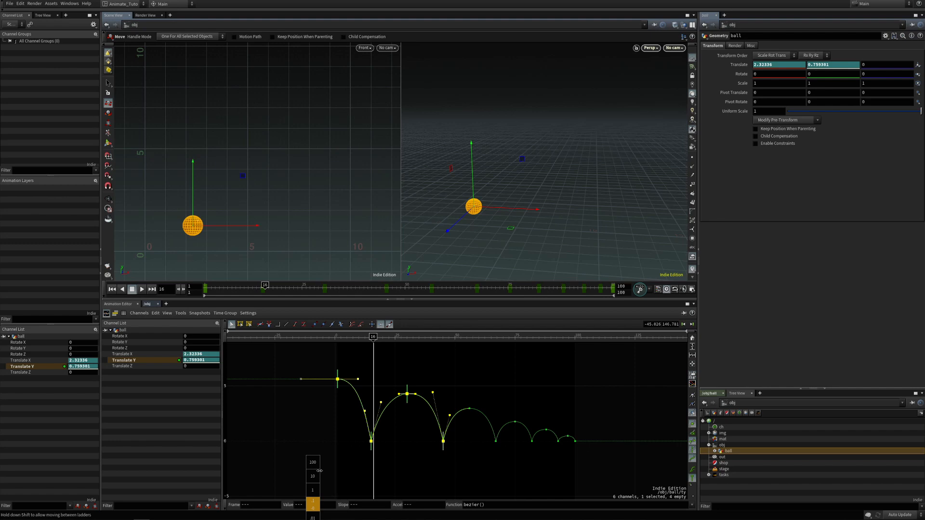
{"action": "middle_click_drag", "start_coordinate": [321, 471], "coordinate": [303, 462]}
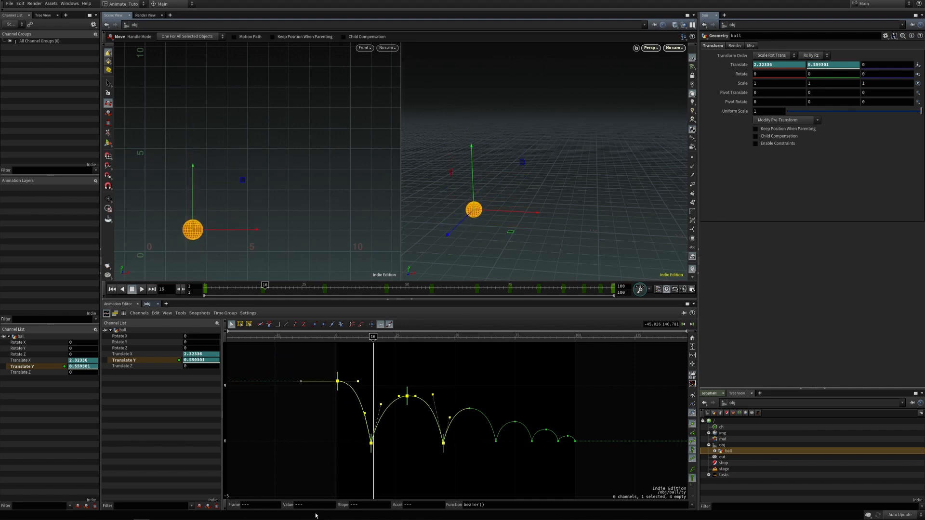
{"action": "key", "text": "ctrl+z"}
{"action": "middle_click_drag", "start_coordinate": [262, 505], "coordinate": [205, 467]}
{"action": "key", "text": "ctrl+z"}
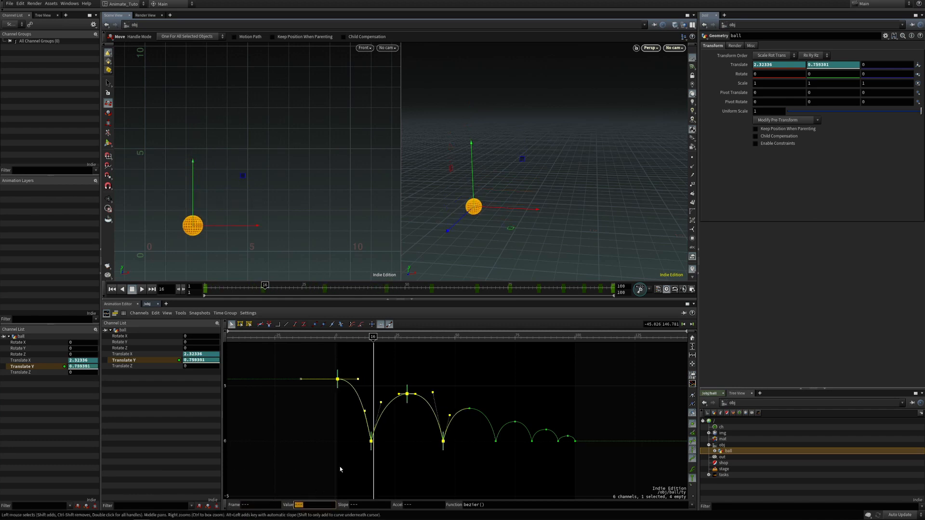
Try raising the selected Translate Y keys by 5 units through a numeric value offset, and undo it.
{"action": "key", "text": "BackSpace"}
{"action": "type", "text": "5"}
{"action": "key", "text": "Return"}
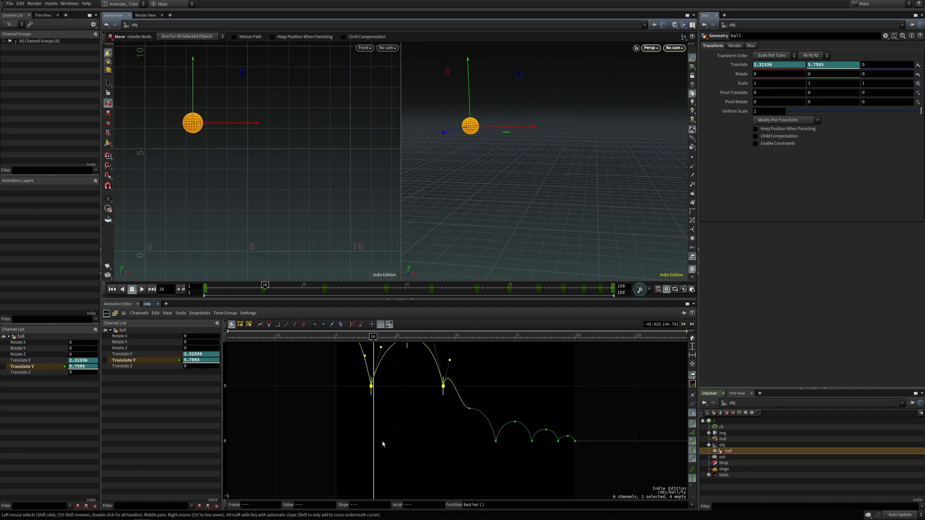
{"action": "key", "text": "ctrl+z"}
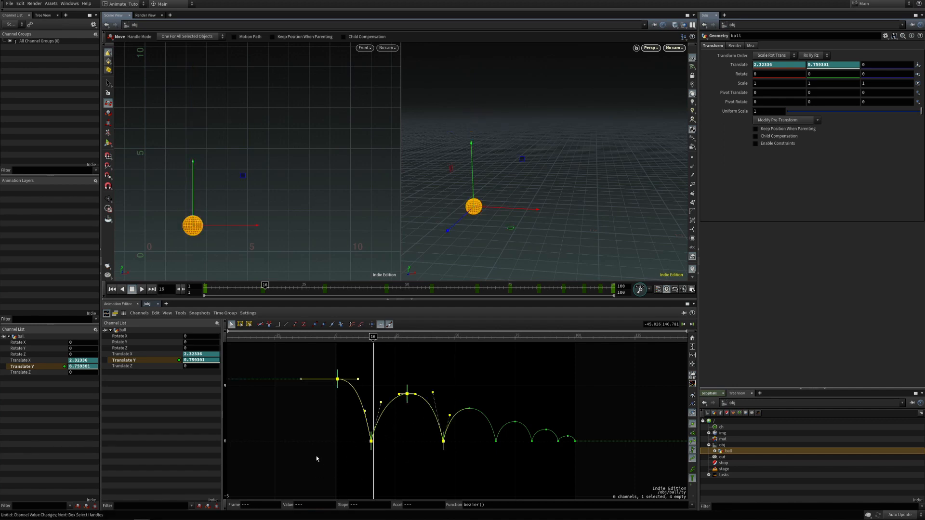
Try moving the selected Translate Y keys 10 frames earlier with the relative frame offset +-10, and deselect them.
{"action": "double_click", "coordinate": [310, 505]}
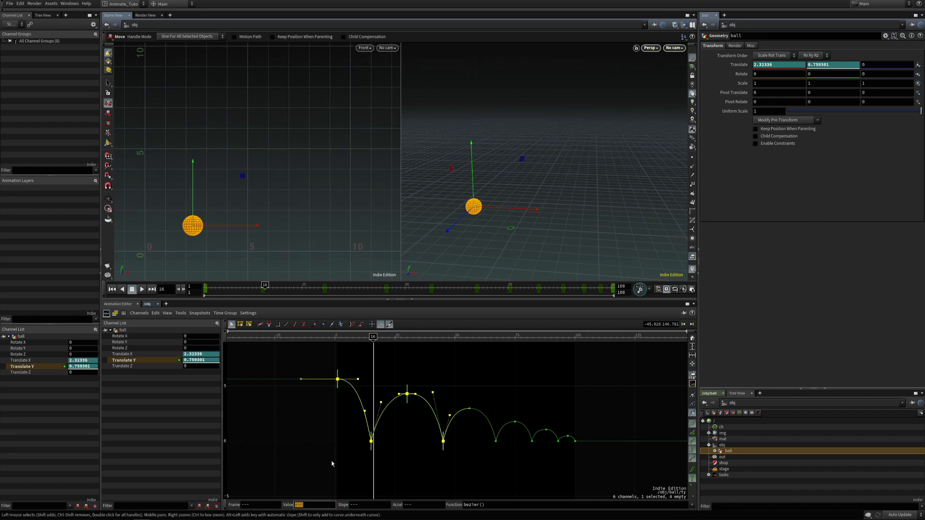
{"action": "double_click", "coordinate": [263, 505]}
{"action": "type", "text": "+-10"}
{"action": "key", "text": "Return"}
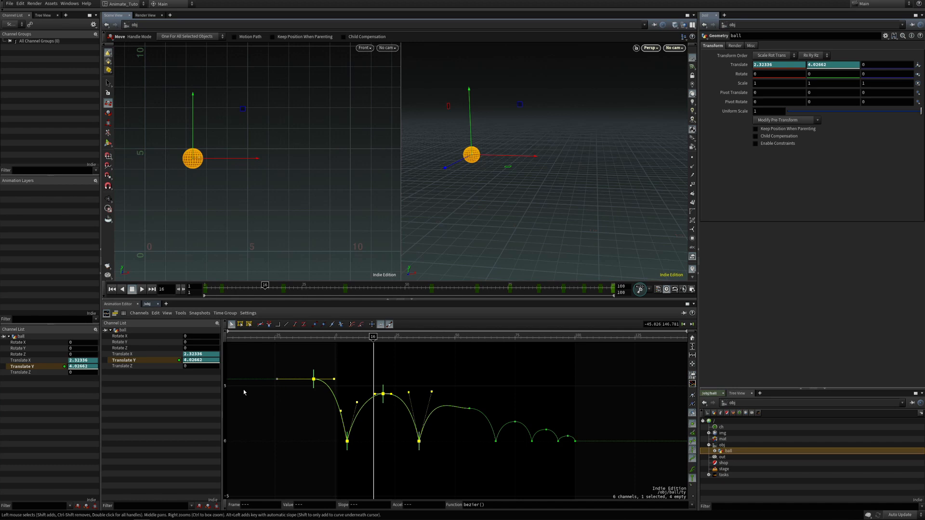
{"action": "left_click", "coordinate": [409, 467]}
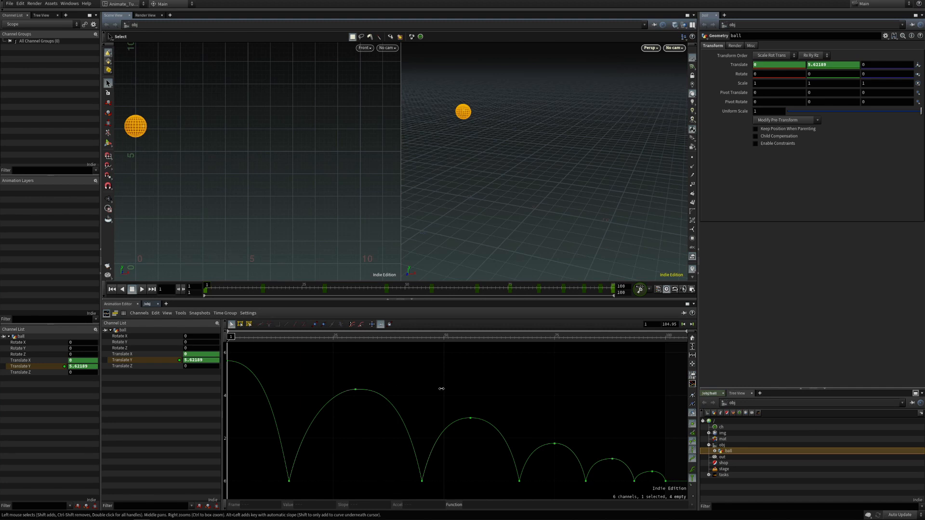
Go to frame 30 at the first rebound's peak and make sure channel snapshots are enabled.
{"action": "left_click", "coordinate": [355, 336]}
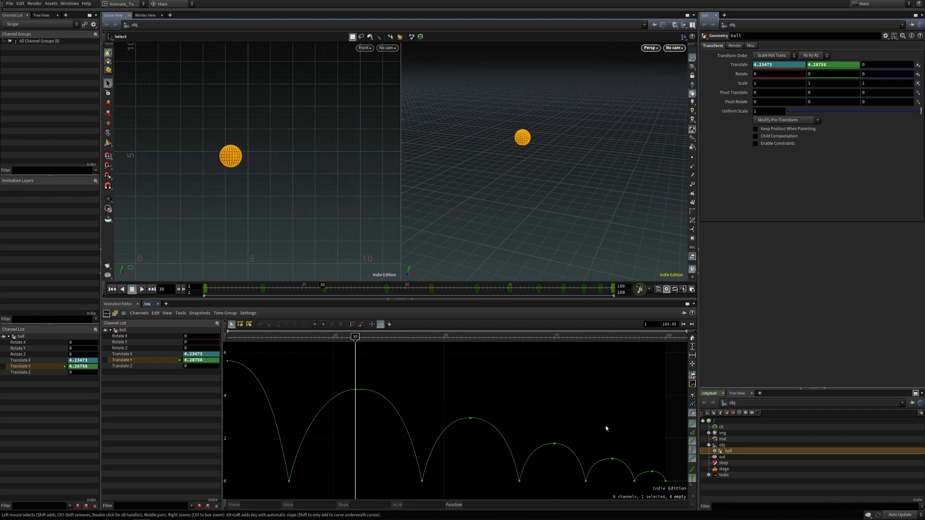
{"action": "left_click", "coordinate": [200, 313]}
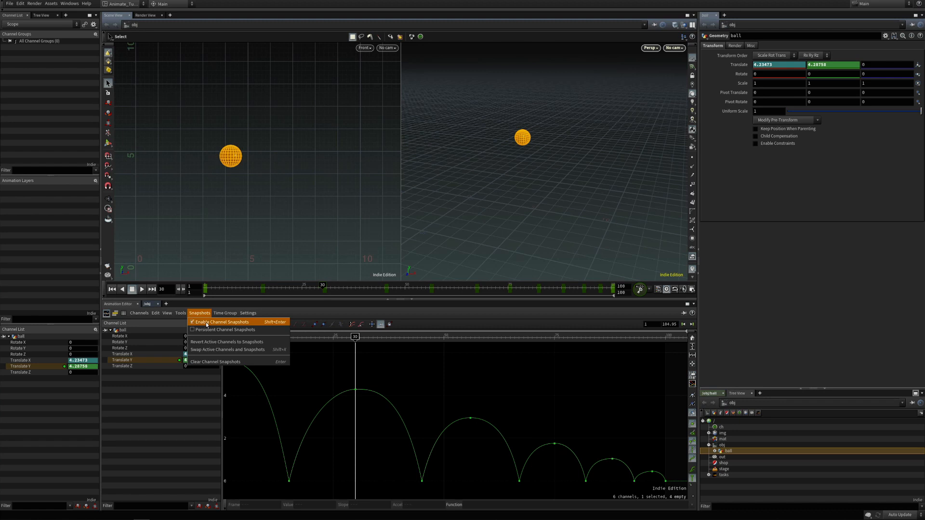
{"action": "left_click", "coordinate": [206, 323]}
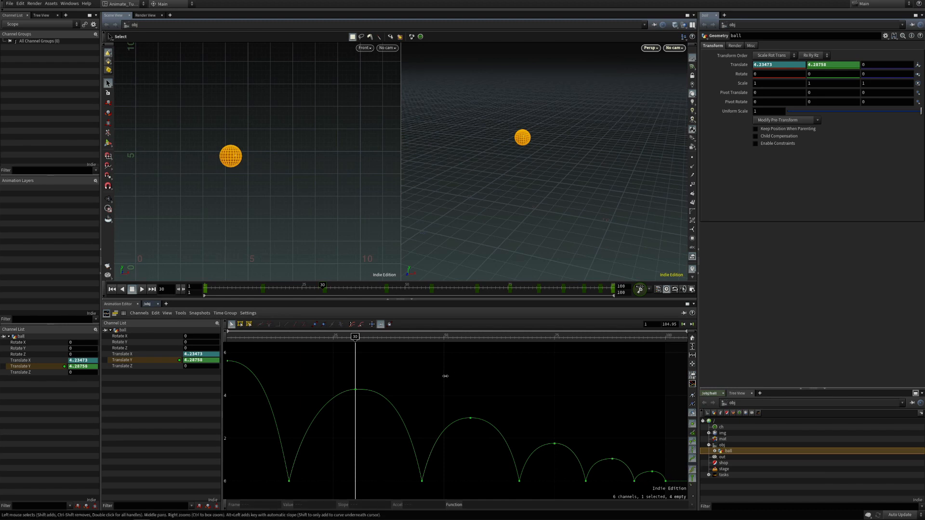
Raise the Translate Y peak key at frame 30 to about 5.22.
{"action": "mouse_move", "coordinate": [355, 389]}
{"action": "left_click_drag", "start_coordinate": [355, 389], "coordinate": [357, 370]}
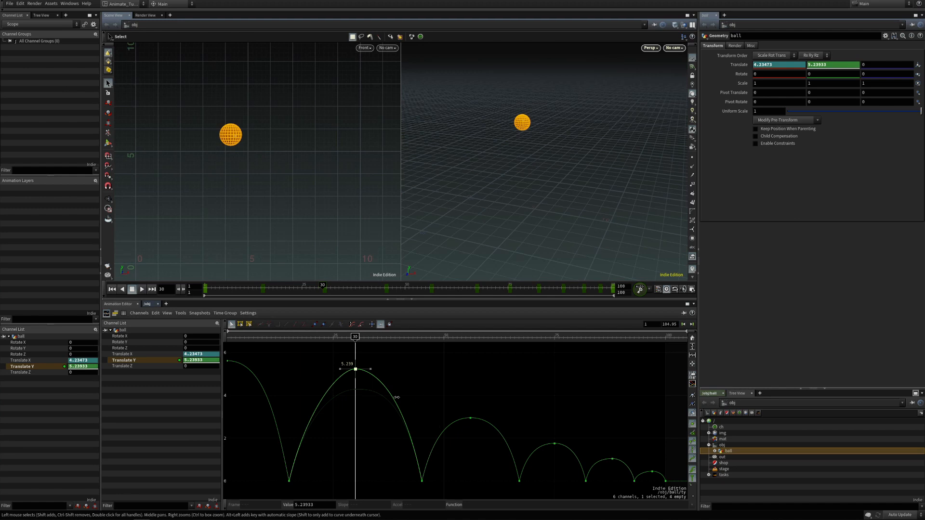
{"action": "mouse_move", "coordinate": [362, 369]}
{"action": "left_mouse_down"}
{"action": "mouse_move", "coordinate": [361, 410]}
{"action": "mouse_move", "coordinate": [361, 358]}
{"action": "mouse_move", "coordinate": [362, 375]}
{"action": "left_mouse_up"}
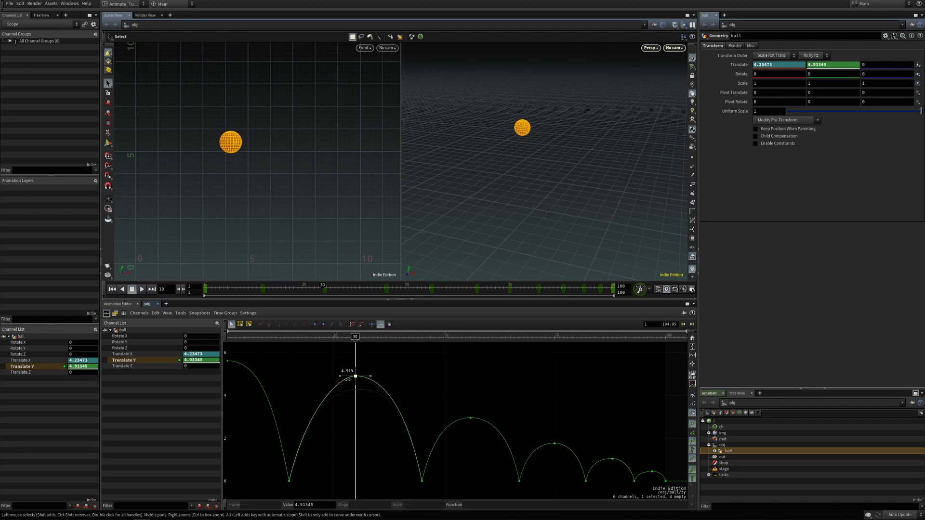
{"action": "mouse_move", "coordinate": [347, 379]}
{"action": "left_mouse_down"}
{"action": "mouse_move", "coordinate": [348, 444]}
{"action": "mouse_move", "coordinate": [359, 360]}
{"action": "mouse_move", "coordinate": [360, 370]}
{"action": "left_mouse_up"}
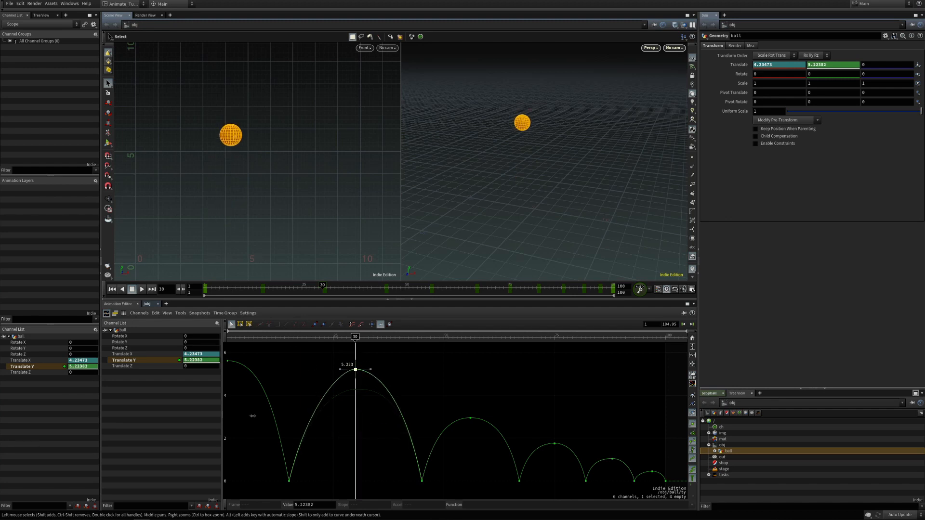
Swap the active channels and snapshots back and forth to compare the two heights of the frame 30 peak.
{"action": "left_click", "coordinate": [200, 313]}
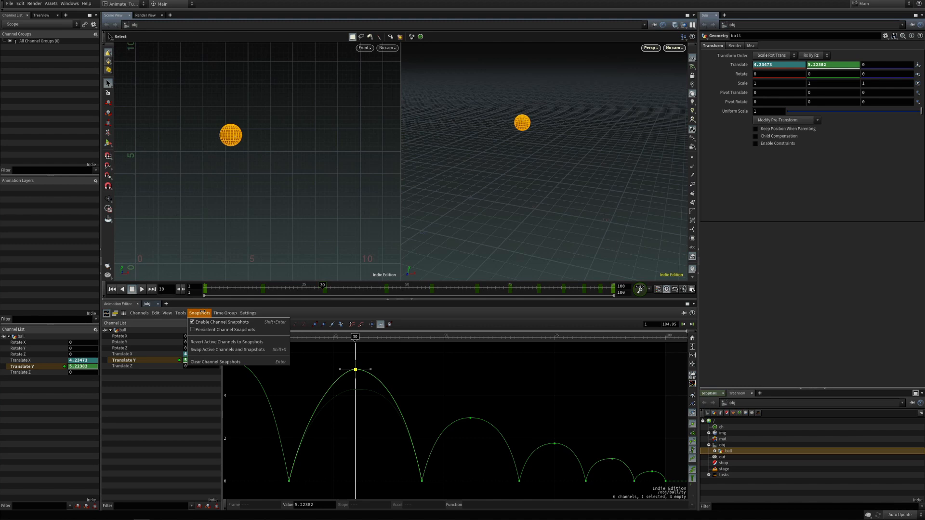
{"action": "left_click", "coordinate": [224, 349]}
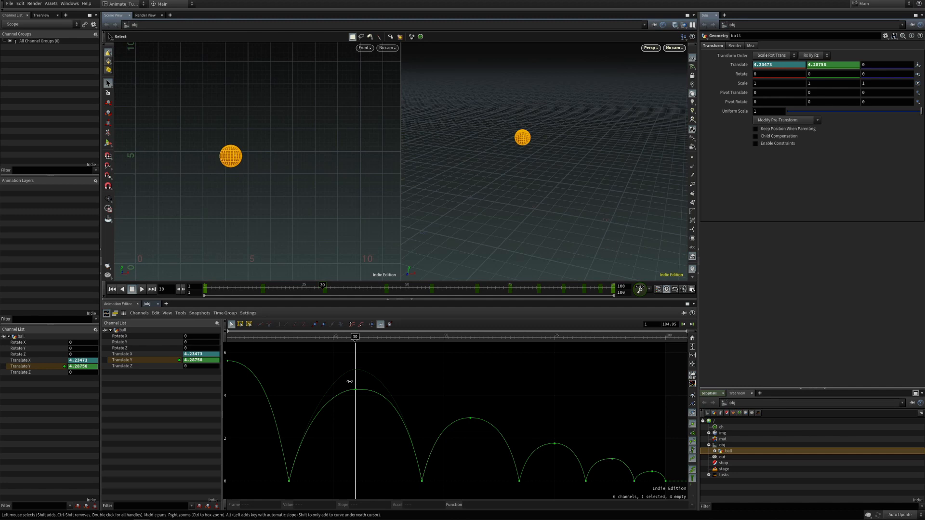
{"action": "left_click", "coordinate": [199, 313]}
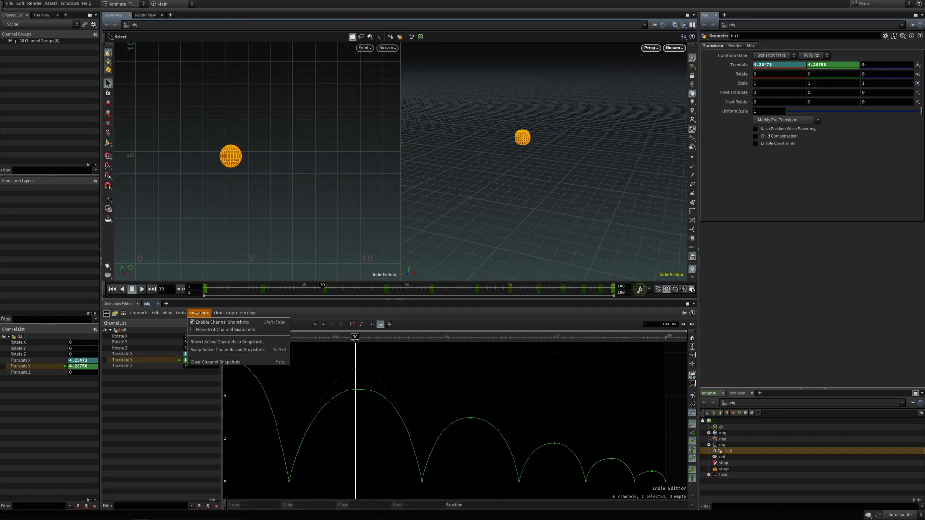
{"action": "left_click", "coordinate": [218, 350]}
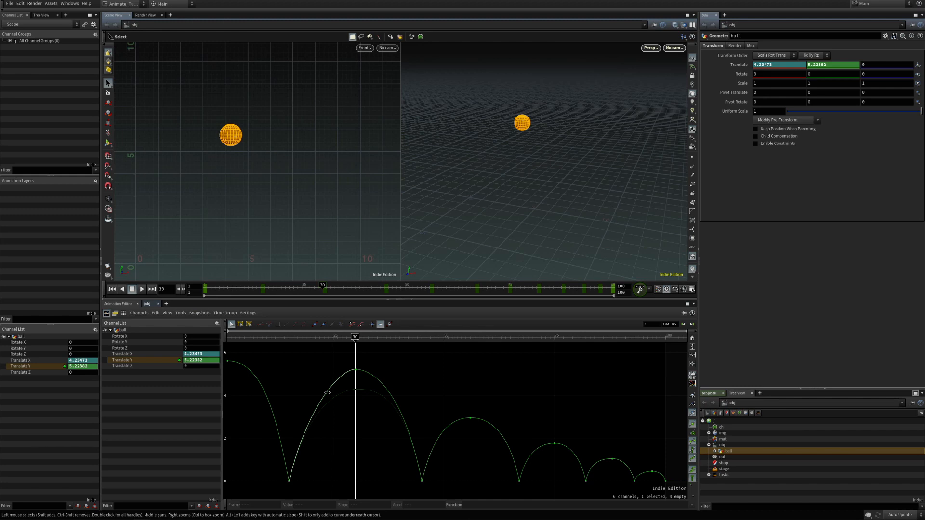
Play the bounce with the raised peak from the first frame and return to frame 30.
{"action": "key", "text": "ctrl+Up"}
{"action": "key", "text": "Up"}
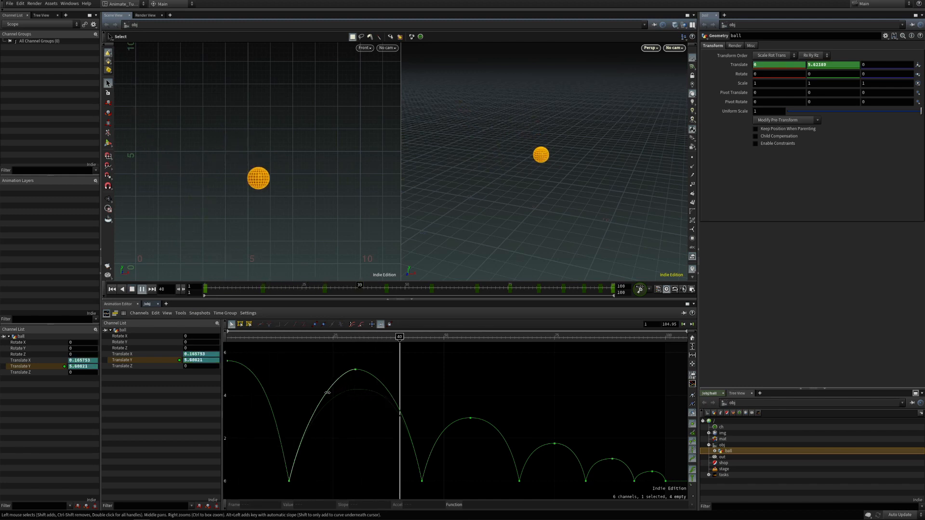
{"action": "left_click_drag", "start_coordinate": [341, 337], "coordinate": [354, 339]}
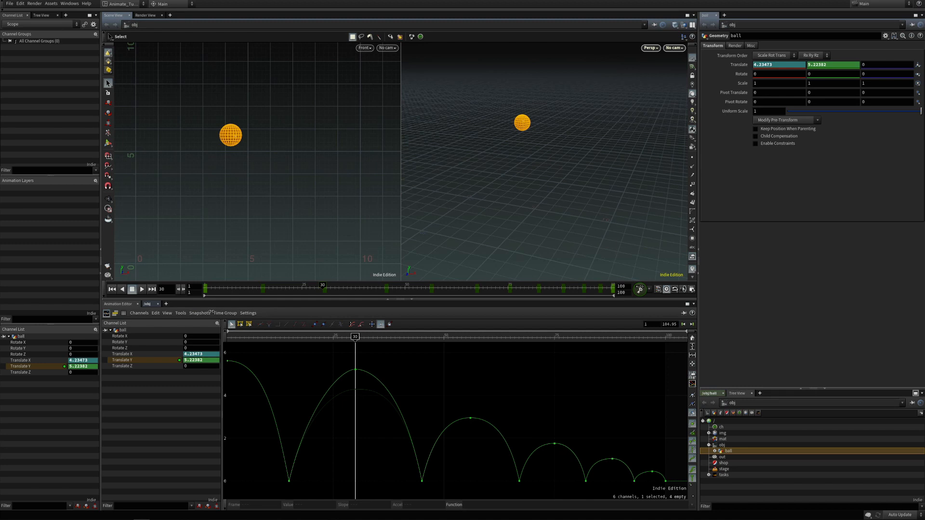
Swap the active channels with the snapshot, play the lower bounce from the first frame, and return to frame 30.
{"action": "left_click", "coordinate": [210, 313]}
{"action": "left_click", "coordinate": [219, 350]}
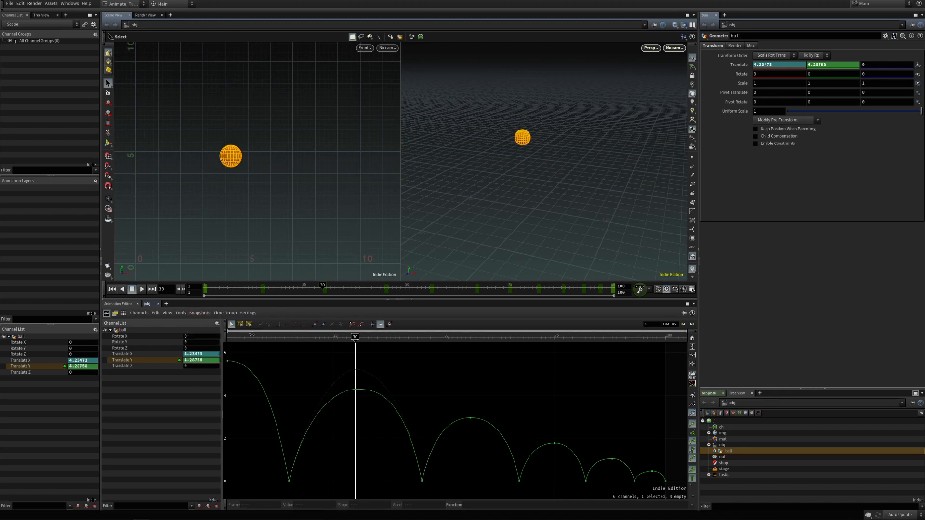
{"action": "key", "text": "ctrl+Up"}
{"action": "key", "text": "Up"}
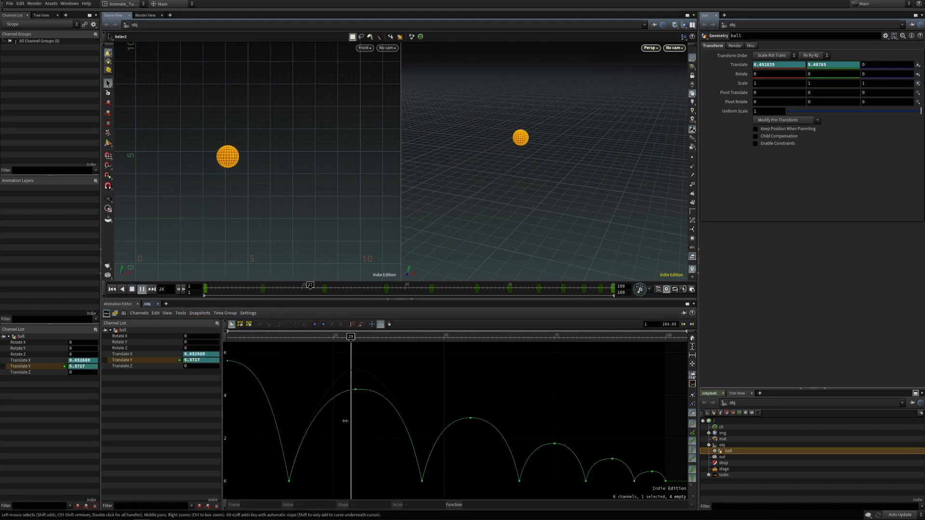
{"action": "key", "text": "Up"}
{"action": "left_click", "coordinate": [356, 338]}
Raise the Translate Y peak key at frame 30 to about 4.80 and clear the channel snapshots.
{"action": "left_click_drag", "start_coordinate": [355, 390], "coordinate": [355, 378], "text": "alt"}
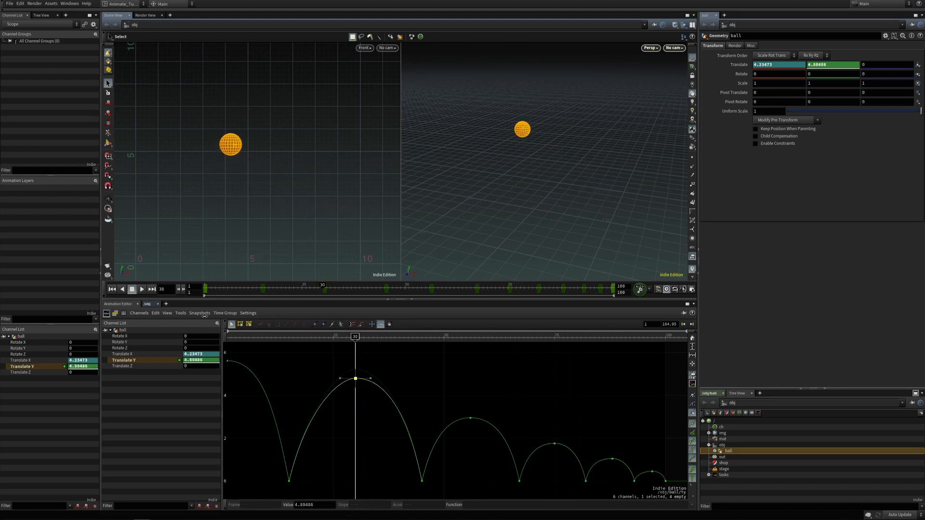
{"action": "left_click", "coordinate": [205, 314]}
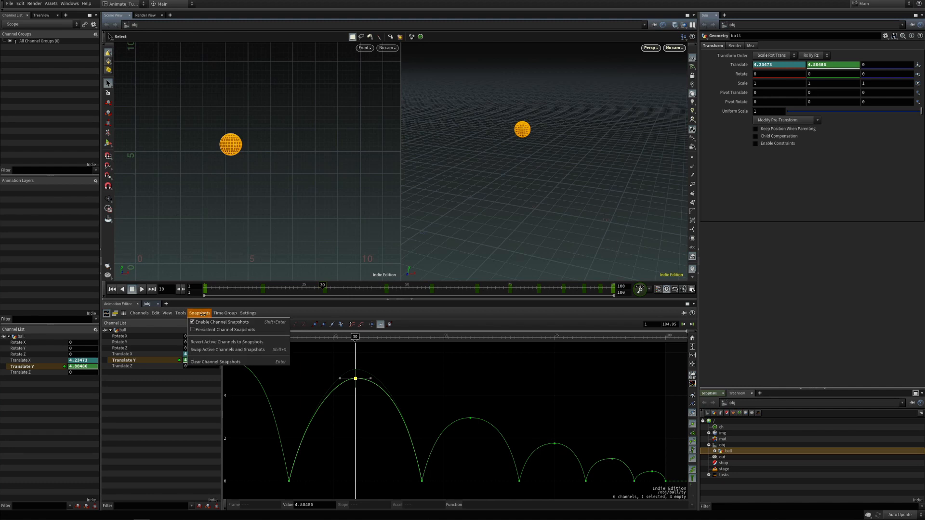
{"action": "left_click", "coordinate": [227, 361]}
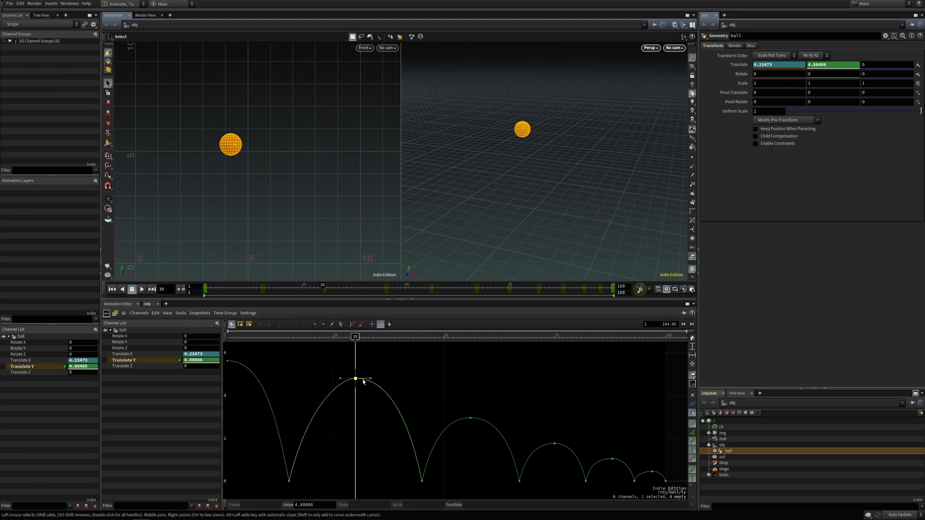
Lower the Translate Y peak key at frame 30 to about 4.57 and deselect it.
{"action": "mouse_move", "coordinate": [355, 380]}
{"action": "left_mouse_down"}
{"action": "mouse_move", "coordinate": [358, 421]}
{"action": "mouse_move", "coordinate": [356, 360]}
{"action": "mouse_move", "coordinate": [354, 416]}
{"action": "mouse_move", "coordinate": [359, 384]}
{"action": "left_mouse_up"}
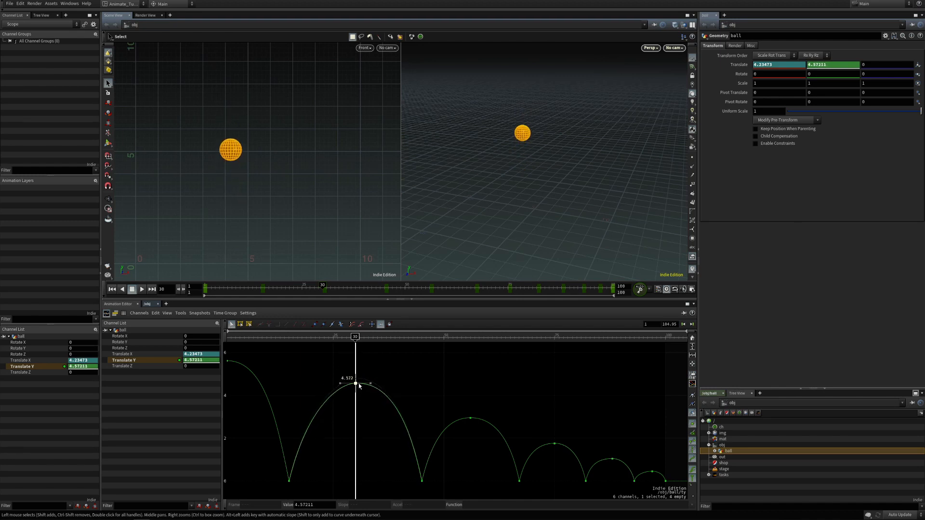
{"action": "left_click", "coordinate": [463, 382]}
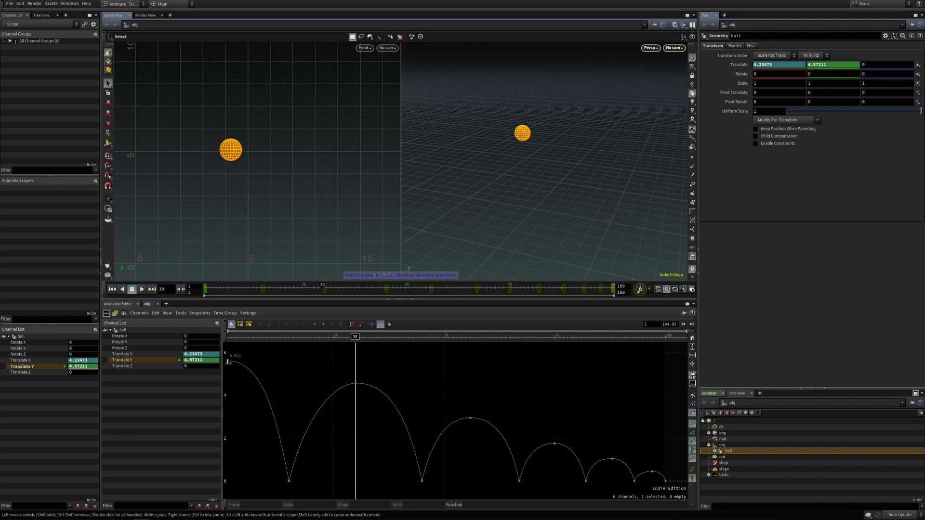
Show only the Translate X channel's curve and fit it in the graph.
{"action": "left_click", "coordinate": [167, 354]}
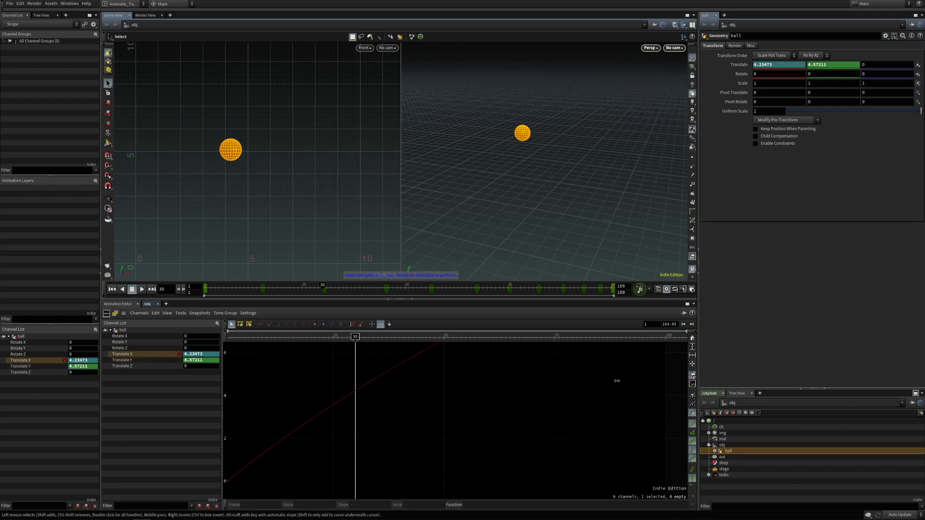
{"action": "key", "text": "h"}
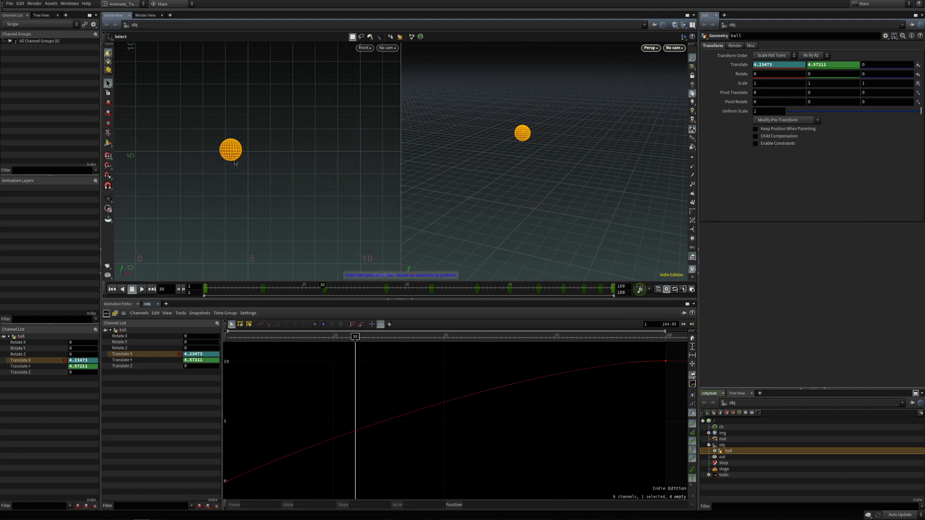
Try keying Translate X at frame 30 by moving the ball along X to about 6.25, and undo it.
{"action": "key", "text": "t"}
{"action": "left_click_drag", "start_coordinate": [274, 151], "coordinate": [329, 166]}
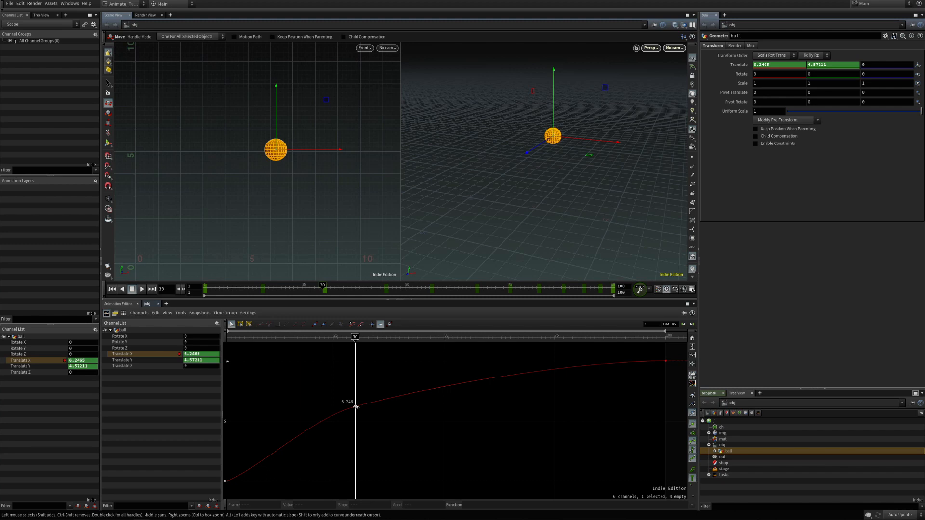
{"action": "key", "text": "ctrl+z"}
Go to frame 40 and try setting a key on Translate X only, selecting it in the graph and undoing it.
{"action": "left_click_drag", "start_coordinate": [366, 336], "coordinate": [404, 340]}
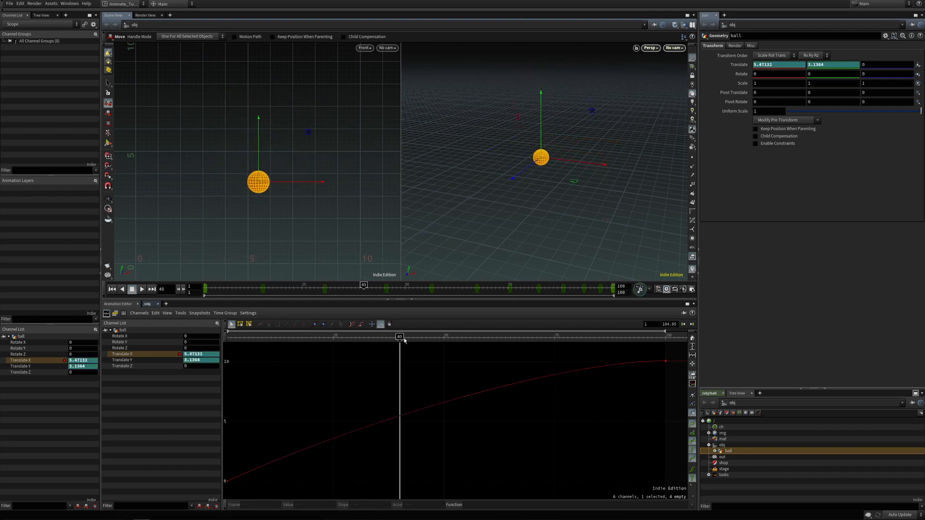
{"action": "left_click", "coordinate": [779, 65], "text": "alt"}
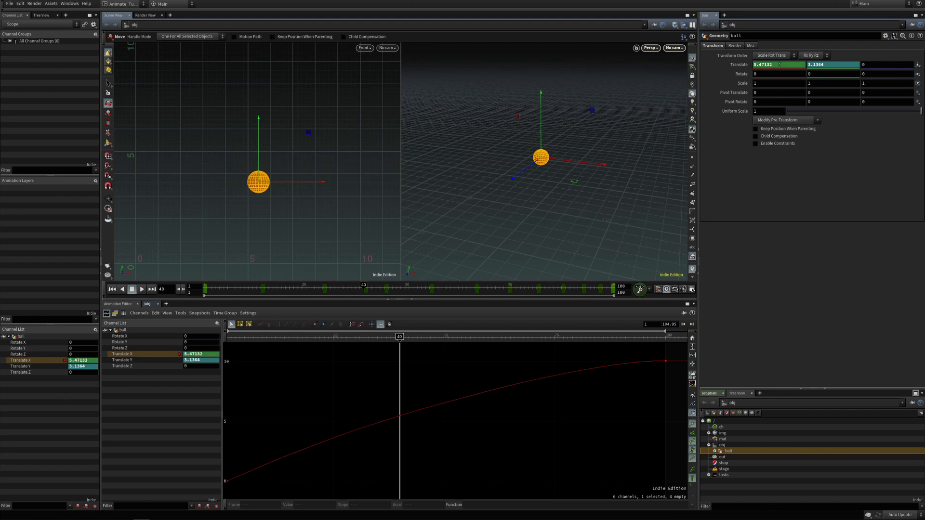
{"action": "left_click_drag", "start_coordinate": [371, 406], "coordinate": [446, 443]}
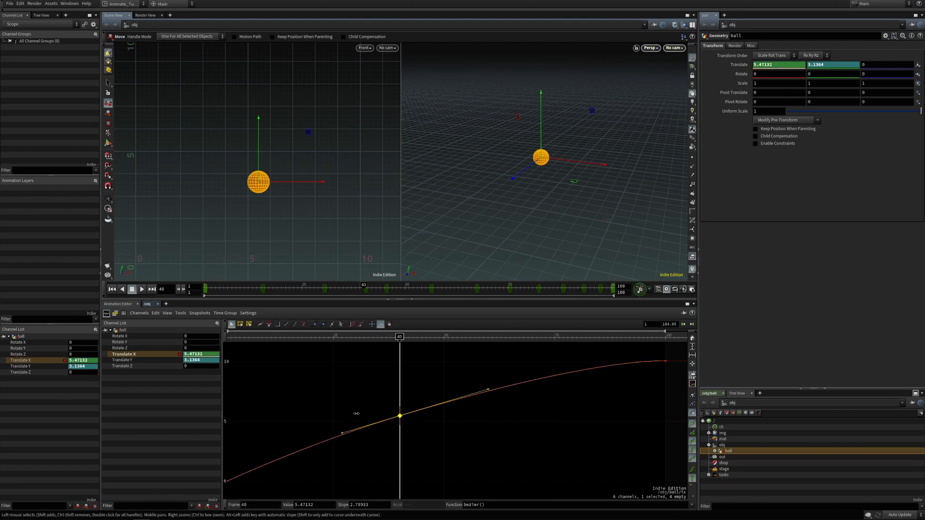
{"action": "key", "text": "ctrl+z"}
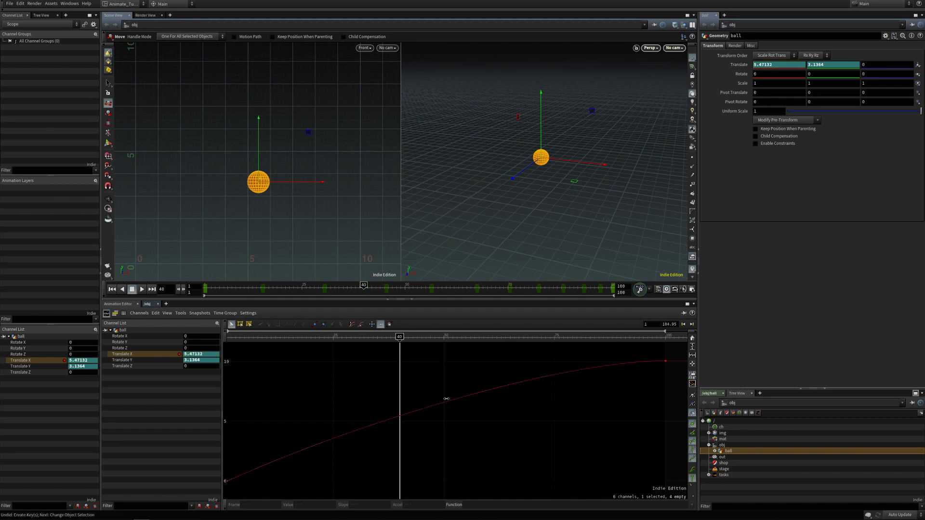
Try adding Translate X keys directly on the curve near frames 56, 25, 71 and 53, and undo them all.
{"action": "left_click", "coordinate": [470, 395], "text": "ctrl"}
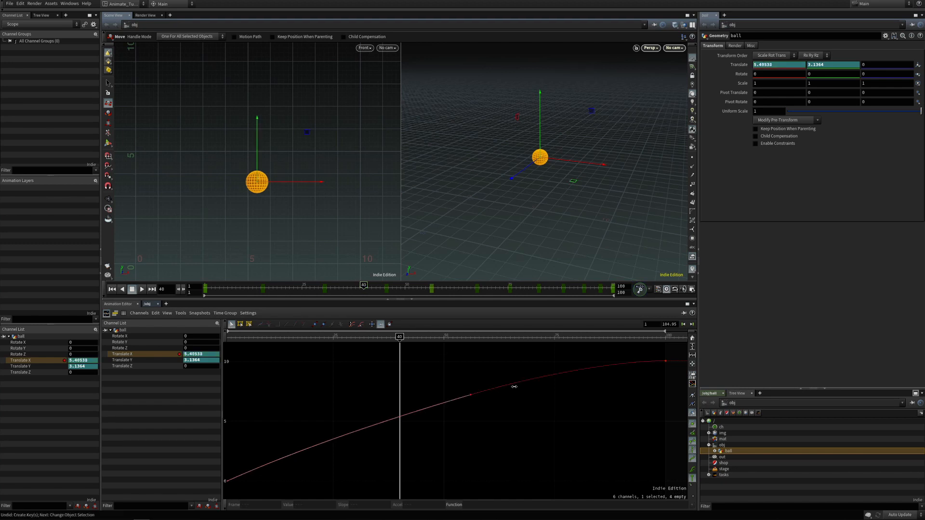
{"action": "key", "text": "ctrl+z"}
{"action": "left_click", "coordinate": [332, 438], "text": "ctrl"}
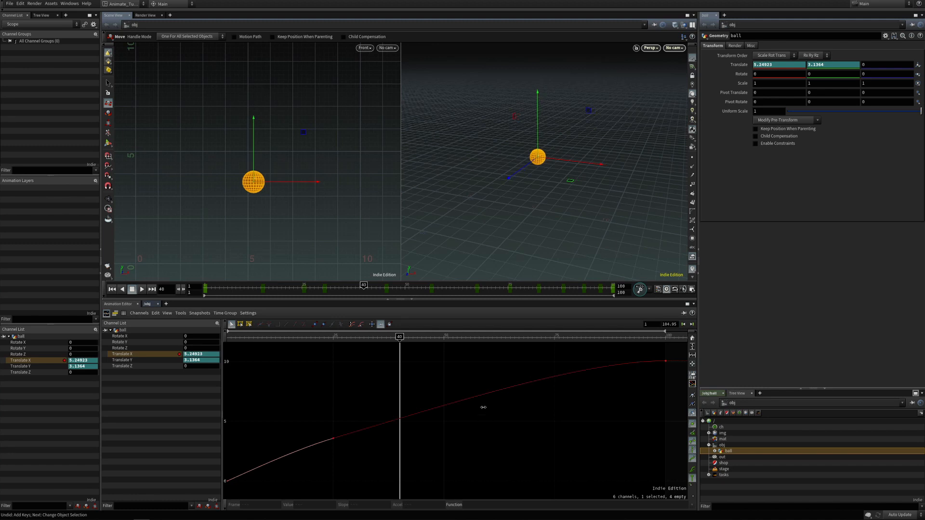
{"action": "left_click", "coordinate": [537, 380], "text": "ctrl"}
{"action": "left_click", "coordinate": [458, 401], "text": "alt"}
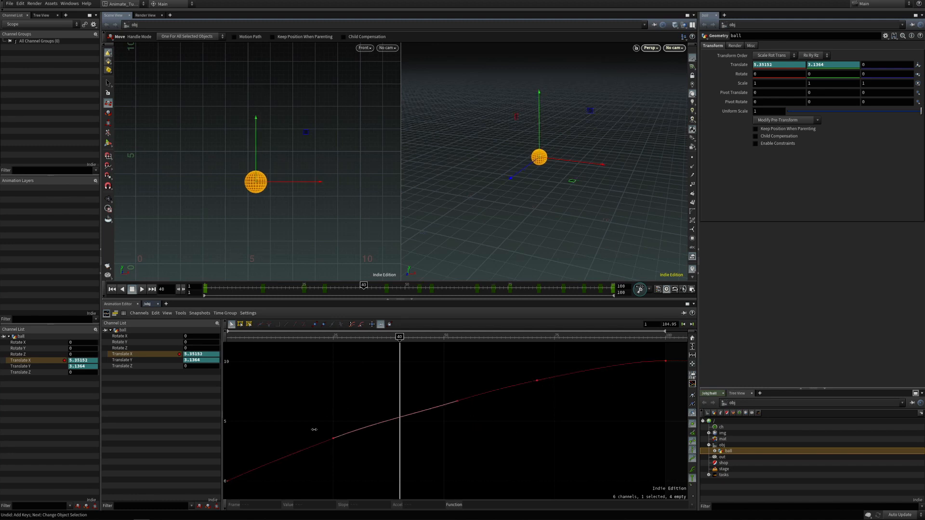
{"action": "key", "text": "ctrl+z"}
{"action": "key", "text": "ctrl+z"}
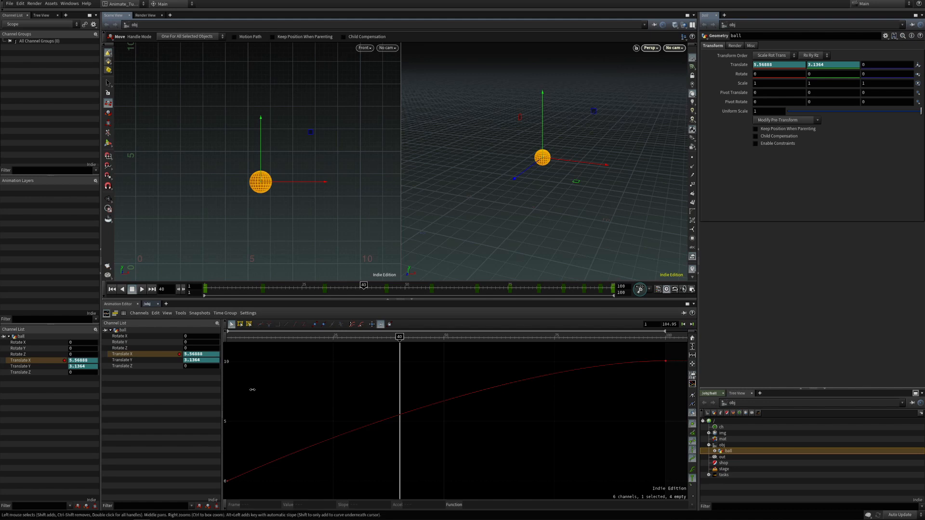
Set a key on all scoped ball channels at frame 40 and remove it again.
{"action": "left_click", "coordinate": [638, 290]}
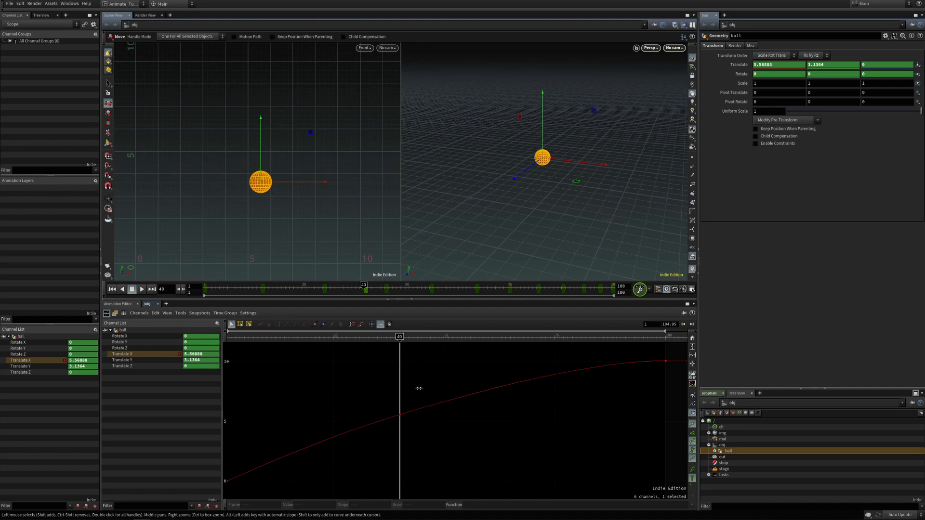
{"action": "key", "text": "Delete"}
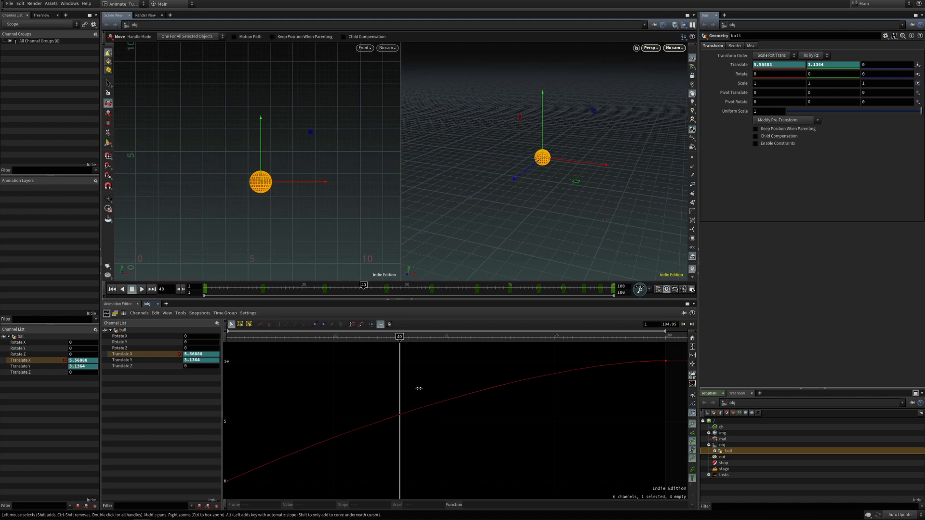
Show Translate Y alongside Translate X and try adding curve keys near frames 49 and 75, undoing each.
{"action": "left_click", "coordinate": [163, 360], "text": "shift"}
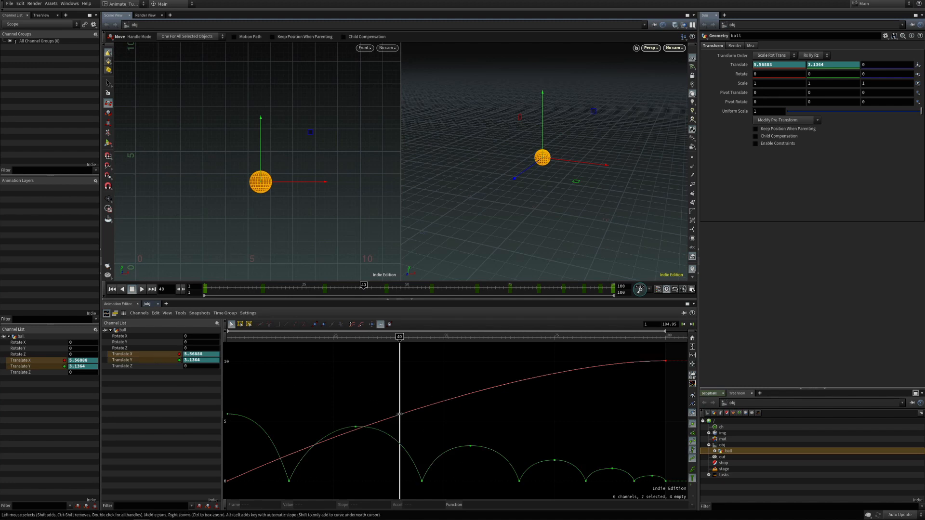
{"action": "left_click", "coordinate": [439, 402], "text": "alt"}
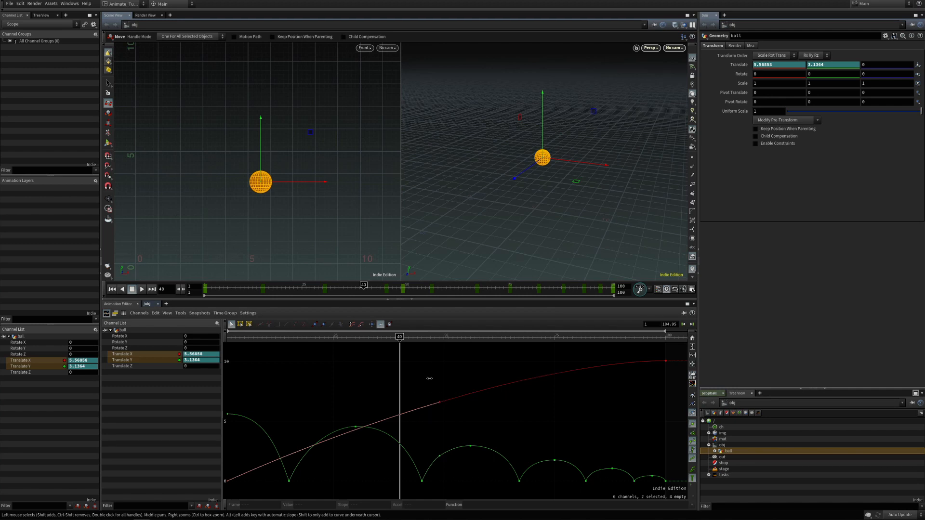
{"action": "key", "text": "ctrl+z"}
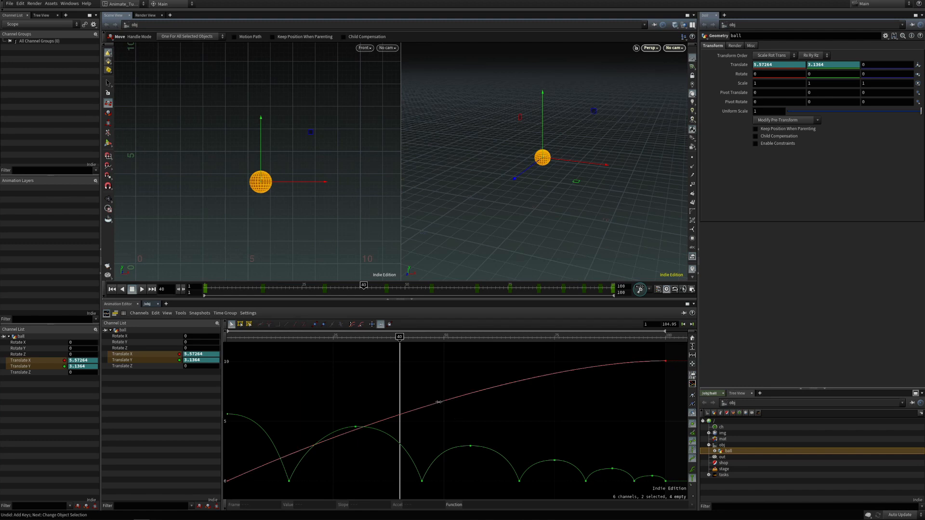
{"action": "left_click", "coordinate": [439, 403], "text": "alt"}
{"action": "left_click_drag", "start_coordinate": [423, 371], "coordinate": [468, 417]}
{"action": "key", "text": "ctrl+z"}
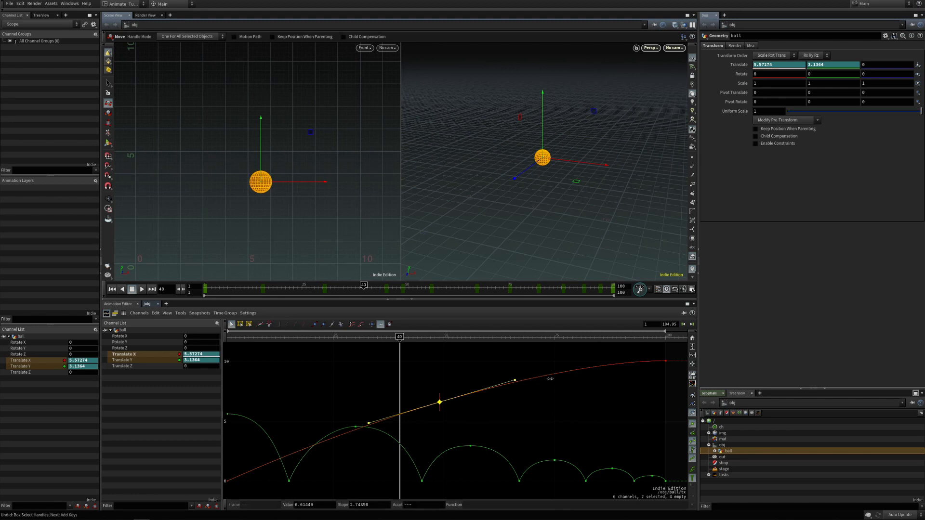
{"action": "left_click", "coordinate": [555, 374], "text": "alt"}
{"action": "key", "text": "ctrl+z"}
{"action": "key", "text": "ctrl+z"}
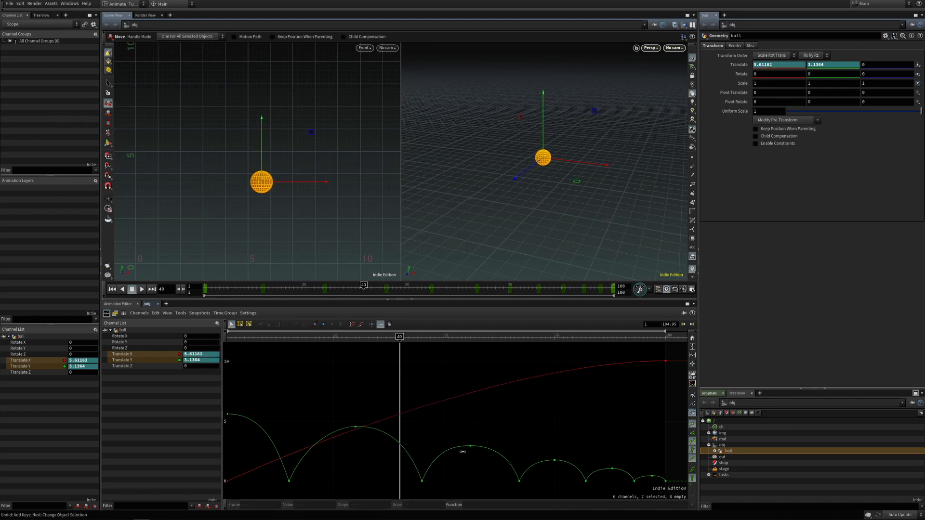
Try adding a Translate Y key at frame 63 on the falling side of the third arc, and undo it.
{"action": "left_click", "coordinate": [500, 456], "text": "alt"}
{"action": "left_click", "coordinate": [501, 456]}
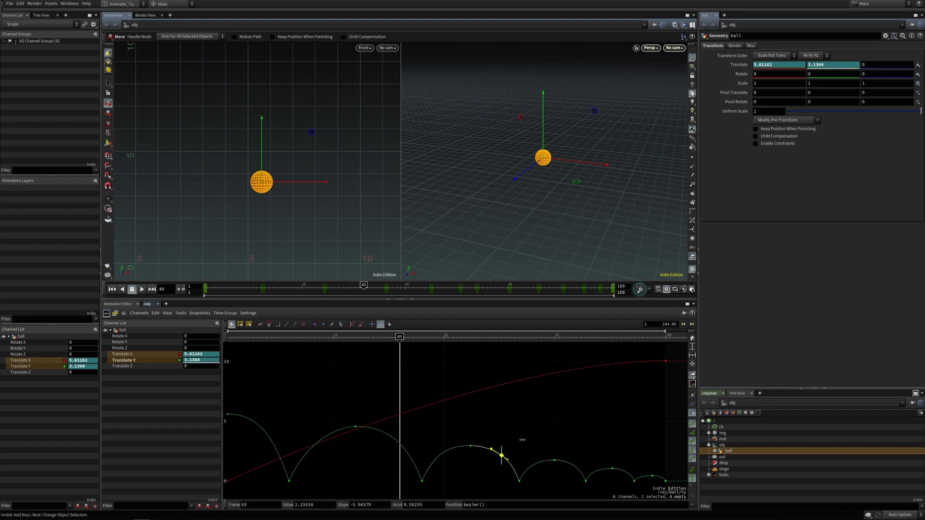
{"action": "key", "text": "ctrl+z"}
{"action": "key", "text": "ctrl+z"}
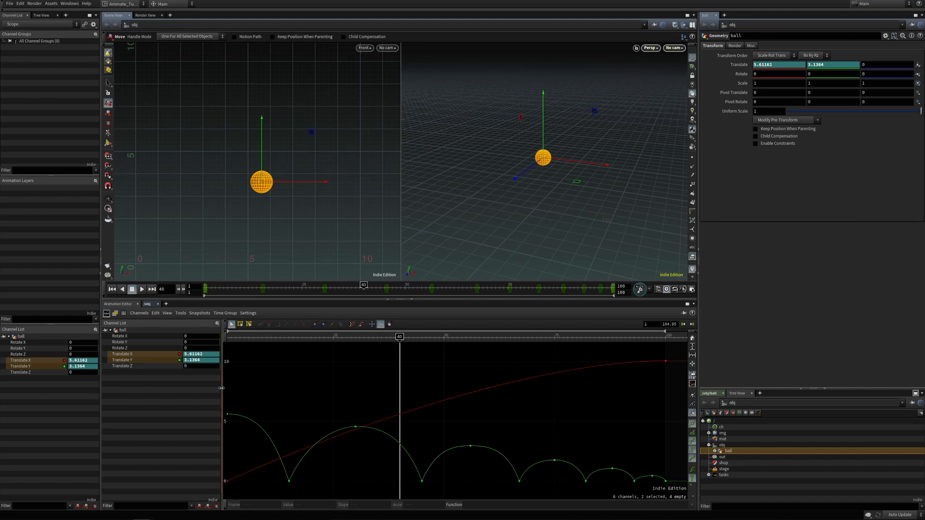
Show only Translate X, add a key near frame 45, and tilt its handle to a slope of about -15.5.
{"action": "left_click", "coordinate": [154, 355]}
{"action": "left_click", "coordinate": [422, 408], "text": "alt"}
{"action": "left_click_drag", "start_coordinate": [504, 383], "coordinate": [417, 392]}
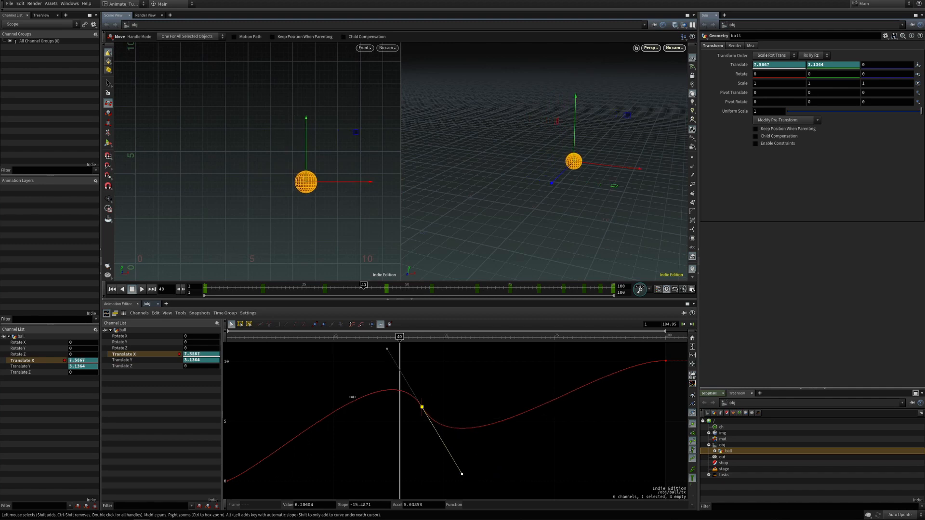
Try adding automatic-slope keys near the Translate X peak before frame 45, shift the last one up and earlier, and delete it.
{"action": "left_click", "coordinate": [408, 394], "text": "alt"}
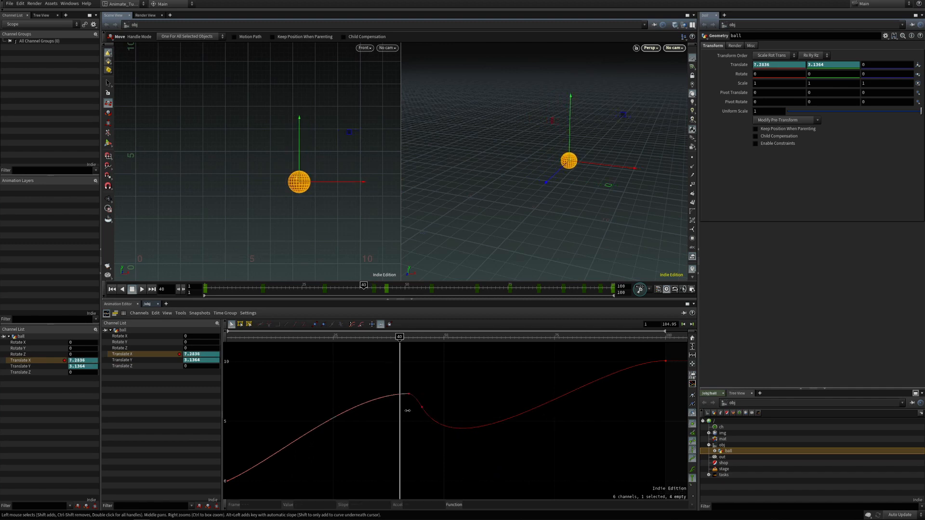
{"action": "key", "text": "ctrl+z"}
{"action": "left_click", "coordinate": [386, 378], "text": "alt"}
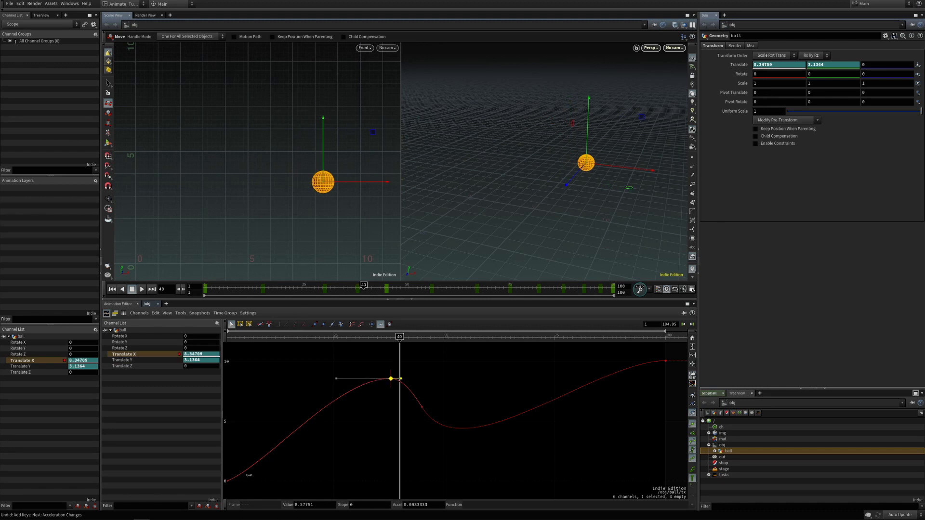
{"action": "left_click", "coordinate": [392, 379]}
{"action": "left_click_drag", "start_coordinate": [391, 378], "coordinate": [386, 374]}
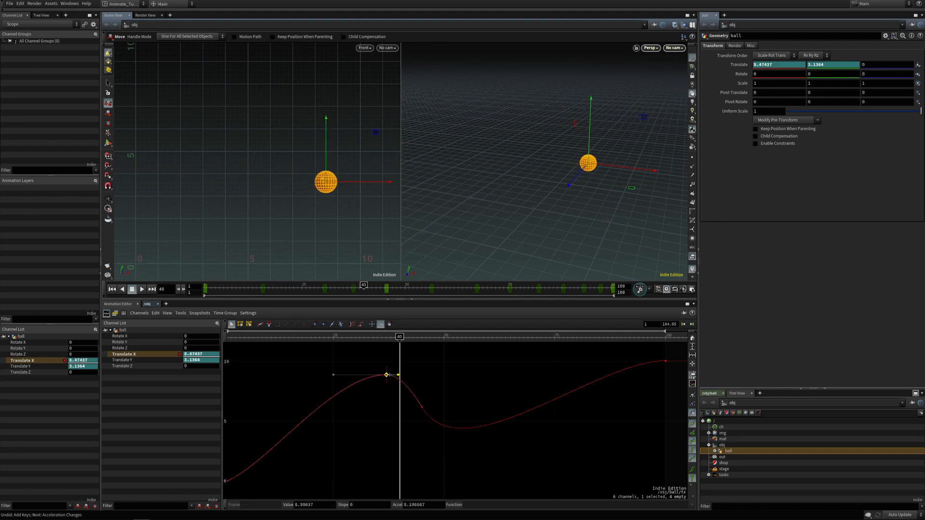
{"action": "key", "text": "Delete"}
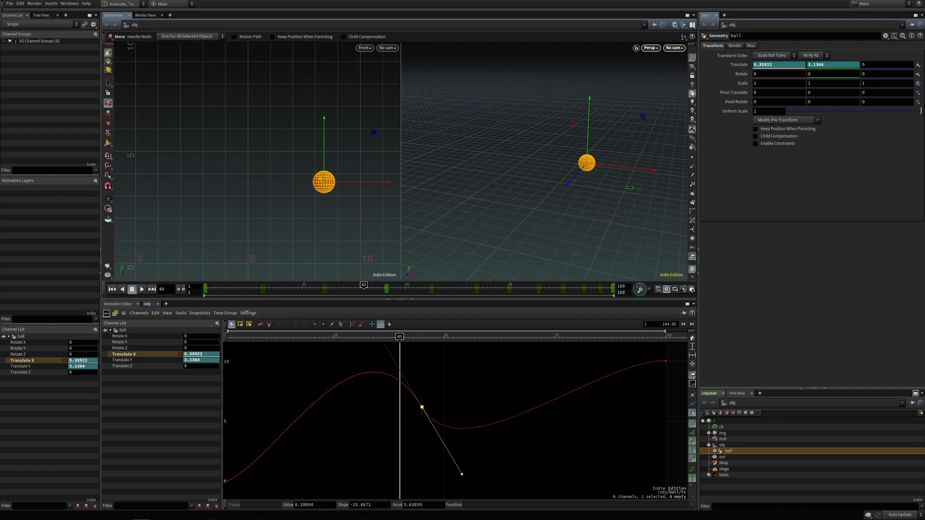
Toggle the auto-slope mode preference and test it with a key near the Translate X peak, undoing that key.
{"action": "left_click", "coordinate": [248, 313]}
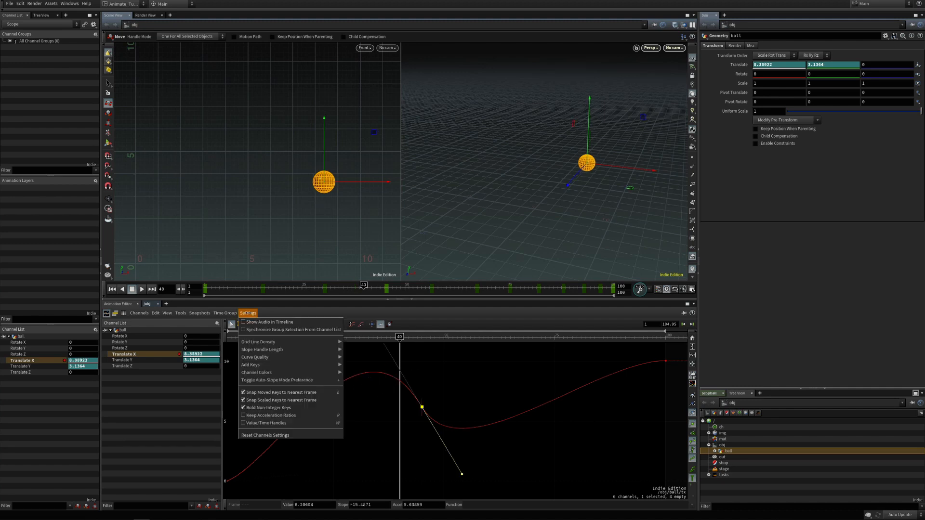
{"action": "left_click", "coordinate": [287, 379]}
{"action": "left_click", "coordinate": [378, 372]}
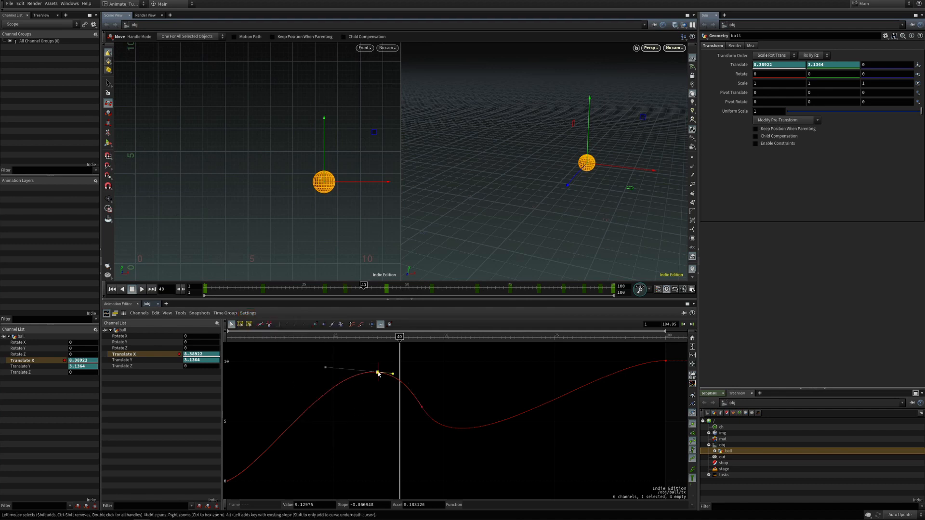
{"action": "left_click_drag", "start_coordinate": [371, 368], "coordinate": [325, 368]}
{"action": "key", "text": "ctrl+z"}
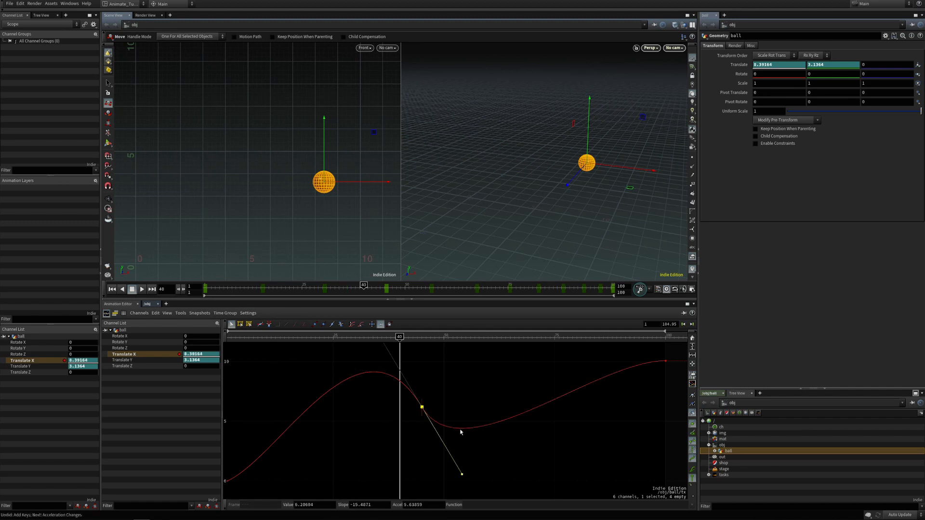
Add Translate X keys that follow the existing slope at frame 53 in the dip and frame 30 on the rise.
{"action": "left_click", "coordinate": [457, 429], "text": "alt"}
{"action": "left_click", "coordinate": [457, 428]}
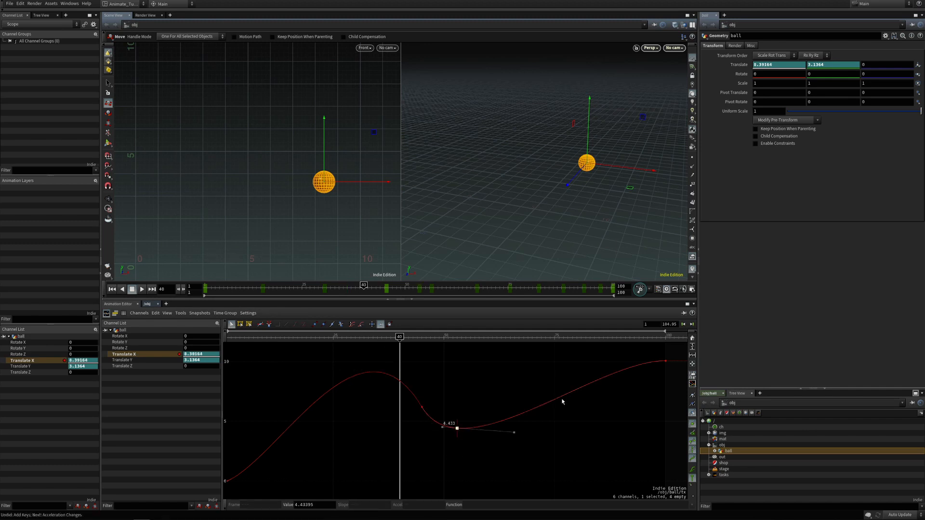
{"action": "left_click", "coordinate": [355, 375], "text": "alt"}
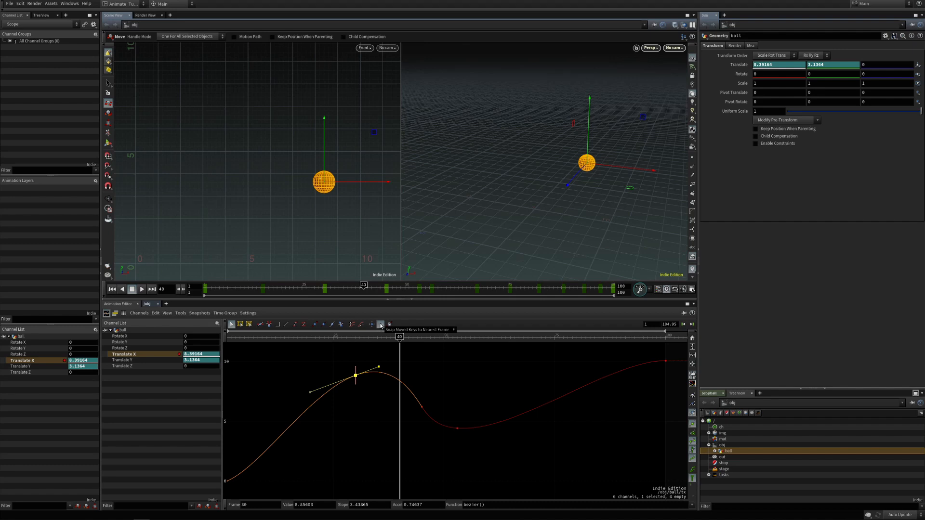
Add Translate X keys at fractional frames near 63, 74 and 85 along the final rise, with frame snapping off.
{"action": "left_click", "coordinate": [457, 429]}
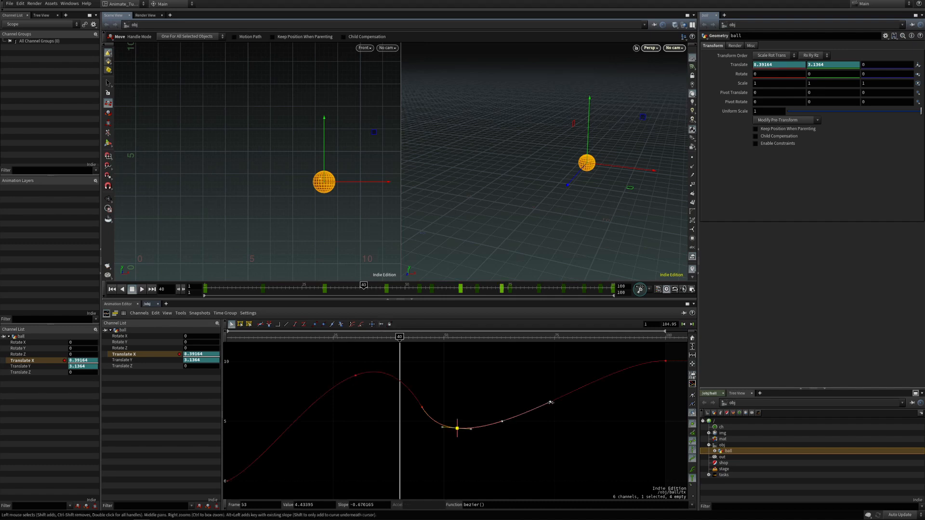
{"action": "left_click", "coordinate": [600, 379], "text": "alt"}
{"action": "left_click", "coordinate": [514, 430]}
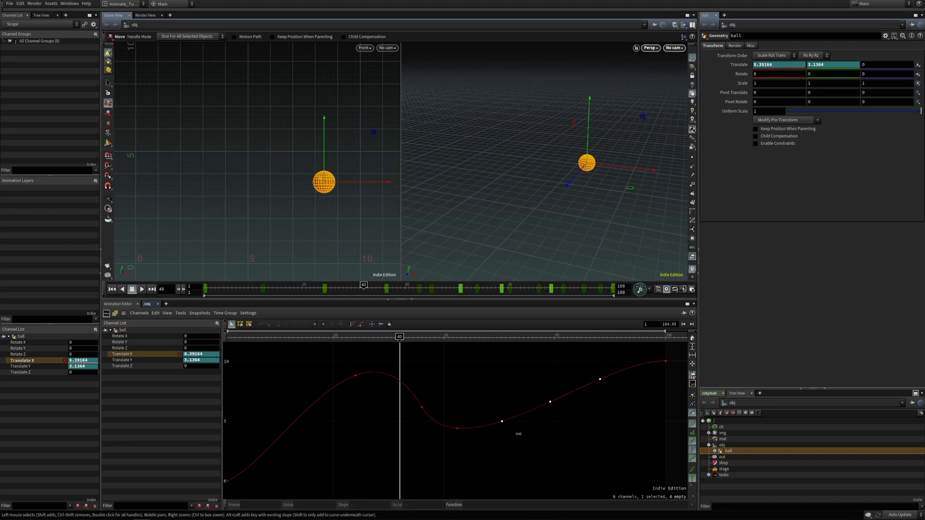
Move the Translate X key near frame 63 to about frame 61.03 with a value of about 6.58.
{"action": "left_click", "coordinate": [502, 421]}
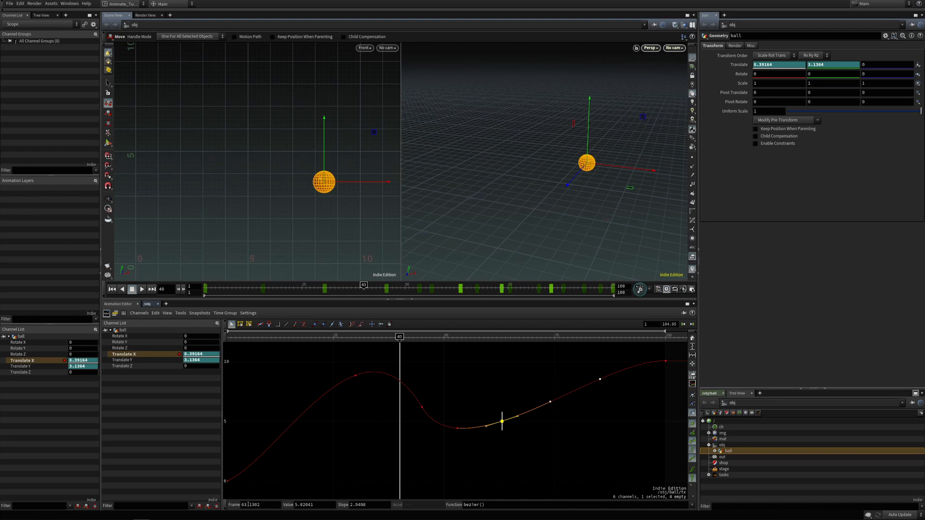
{"action": "left_click_drag", "start_coordinate": [595, 368], "coordinate": [614, 399]}
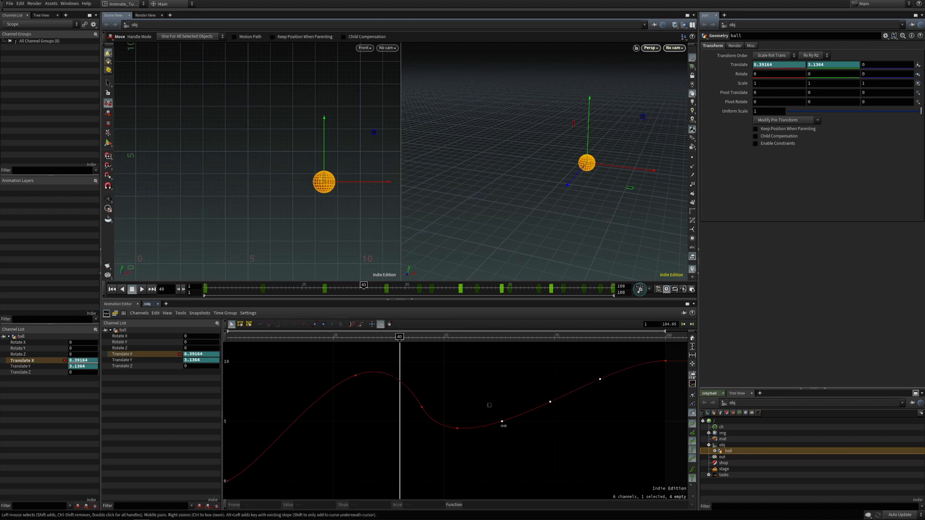
{"action": "left_click_drag", "start_coordinate": [502, 423], "coordinate": [493, 402]}
Toggle snapping of moved keys to the nearest frame and add a Translate X key near frame 23 on the initial rise.
{"action": "left_click", "coordinate": [389, 324]}
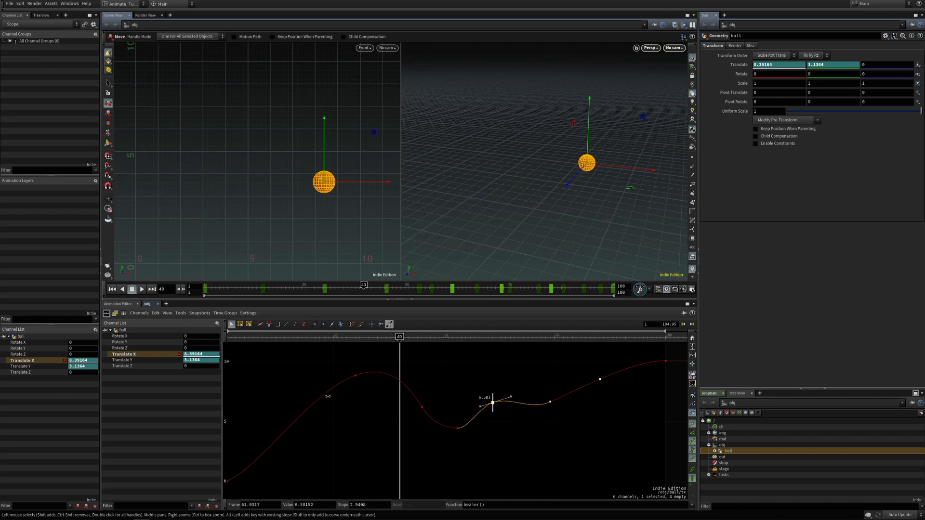
{"action": "left_click", "coordinate": [380, 325]}
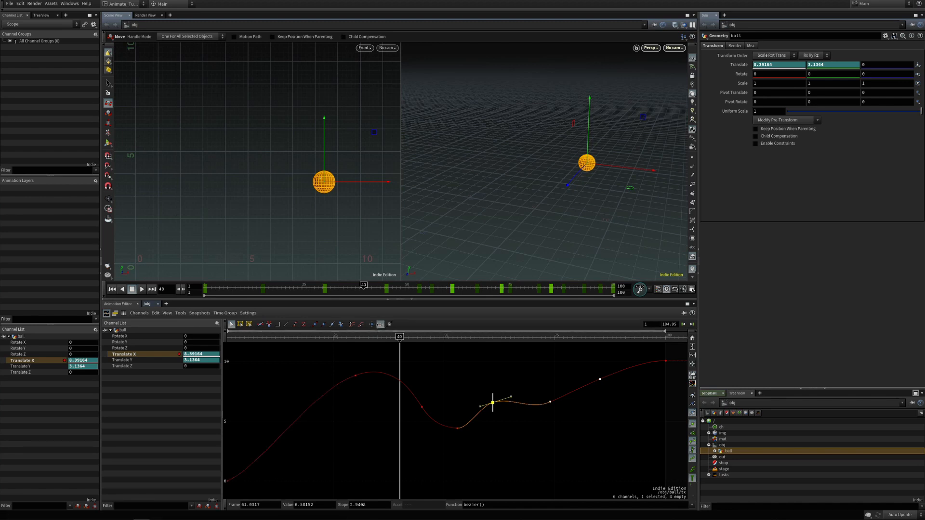
{"action": "left_click", "coordinate": [324, 394], "text": "alt"}
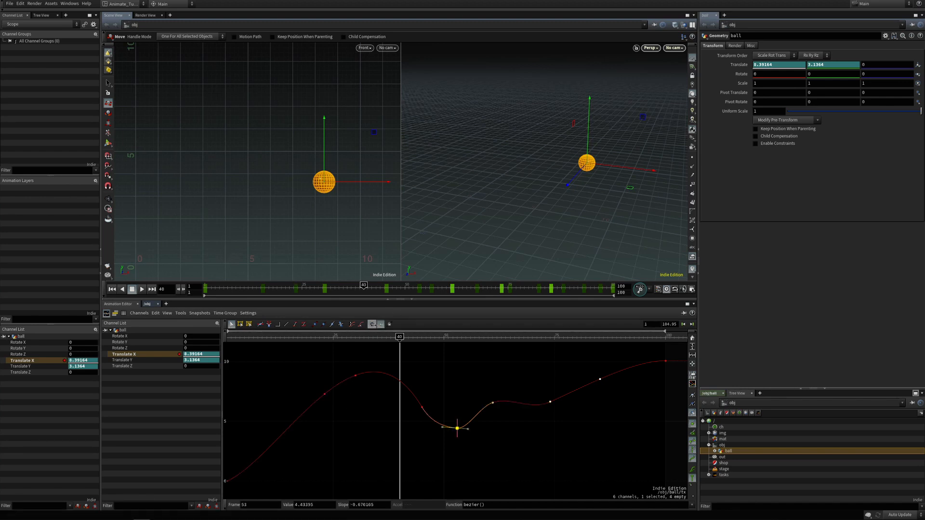
Add a slope-following Translate X key at frame 17 on the initial rise, then check the neighbouring frame 23 key.
{"action": "left_click", "coordinate": [298, 418], "text": "alt"}
{"action": "left_click", "coordinate": [298, 417]}
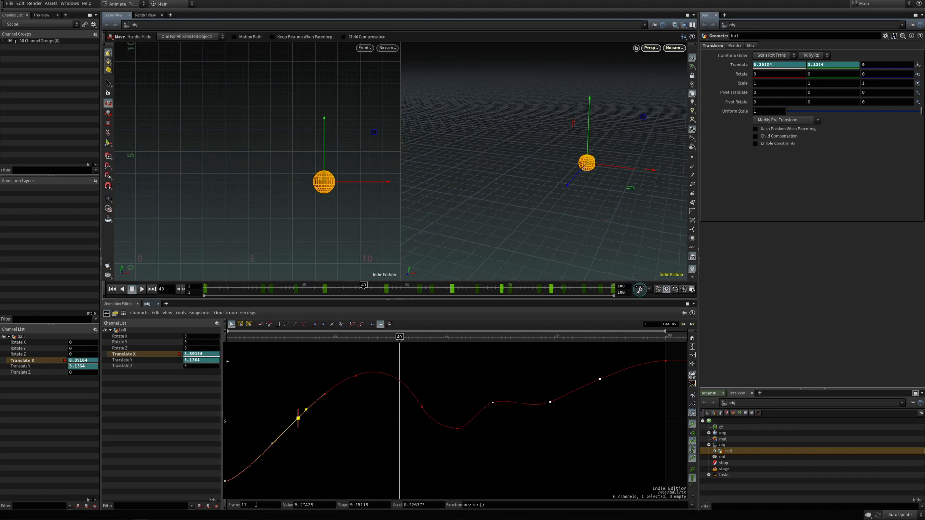
{"action": "left_click", "coordinate": [325, 394]}
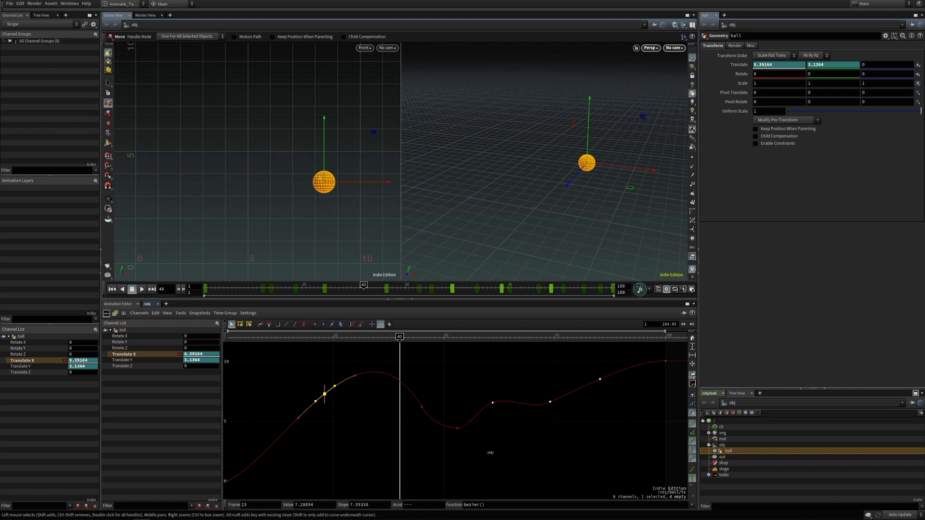
{"action": "left_click", "coordinate": [413, 420]}
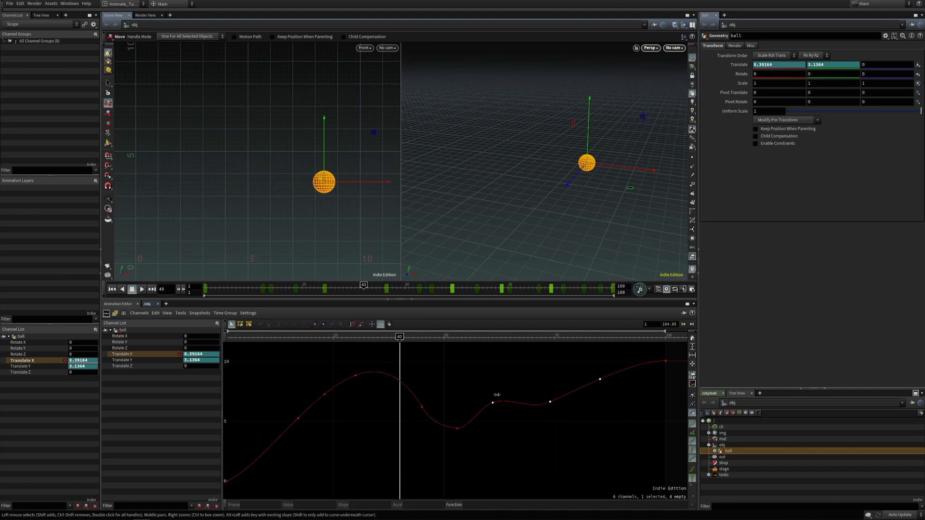
Lower the Translate X key near frame 61 to about the level of the frame 53 dip key.
{"action": "left_click_drag", "start_coordinate": [493, 403], "coordinate": [492, 427]}
{"action": "left_click", "coordinate": [494, 428]}
{"action": "left_click_drag", "start_coordinate": [476, 358], "coordinate": [614, 473]}
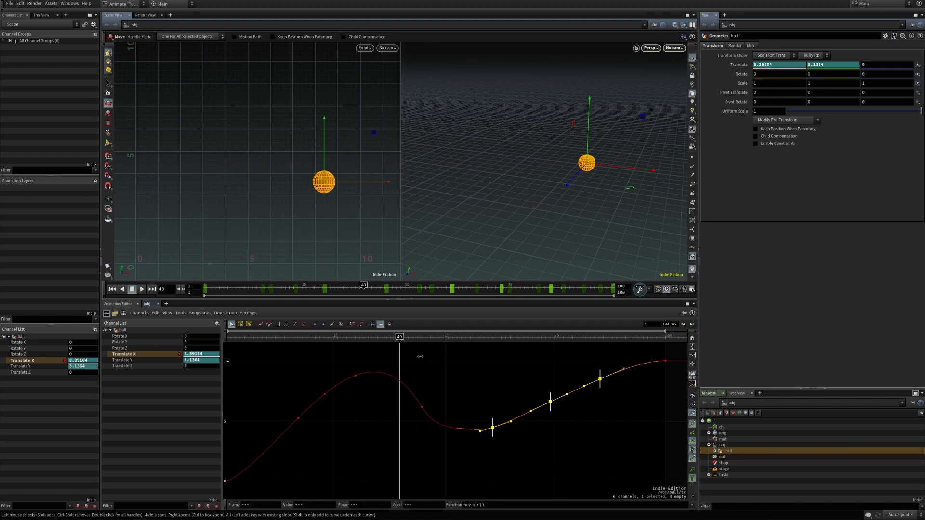
{"action": "left_click", "coordinate": [406, 361]}
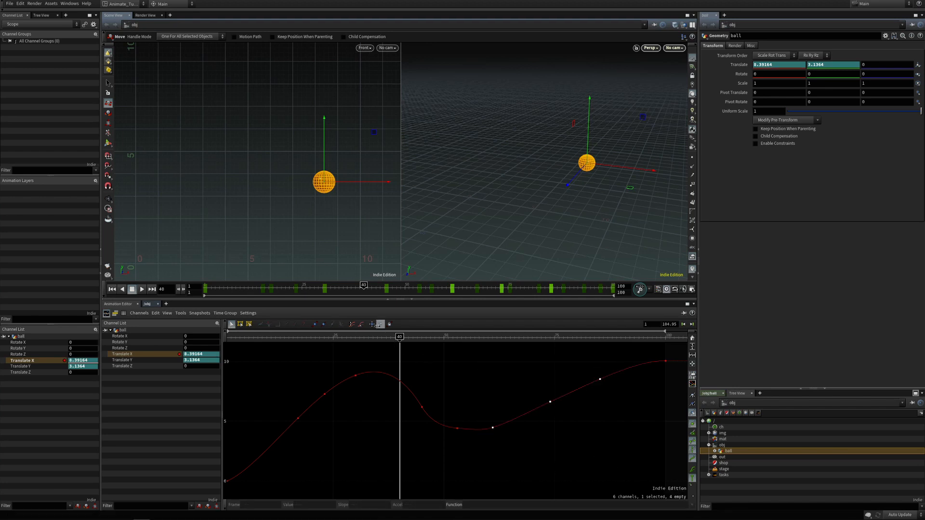
Snap the three fractional Translate X keys near frames 61, 74 and 85 to whole frames, keeping the curve's shape.
{"action": "left_click_drag", "start_coordinate": [485, 354], "coordinate": [494, 431]}
{"action": "left_click", "coordinate": [551, 404]}
{"action": "left_click_drag", "start_coordinate": [538, 359], "coordinate": [613, 415]}
{"action": "mouse_move", "coordinate": [551, 409]}
{"action": "left_mouse_down"}
{"action": "mouse_move", "coordinate": [560, 408]}
{"action": "mouse_move", "coordinate": [551, 408]}
{"action": "left_mouse_up"}
{"action": "left_click", "coordinate": [550, 440]}
{"action": "left_click", "coordinate": [599, 380]}
{"action": "left_click_drag", "start_coordinate": [600, 384], "coordinate": [599, 386]}
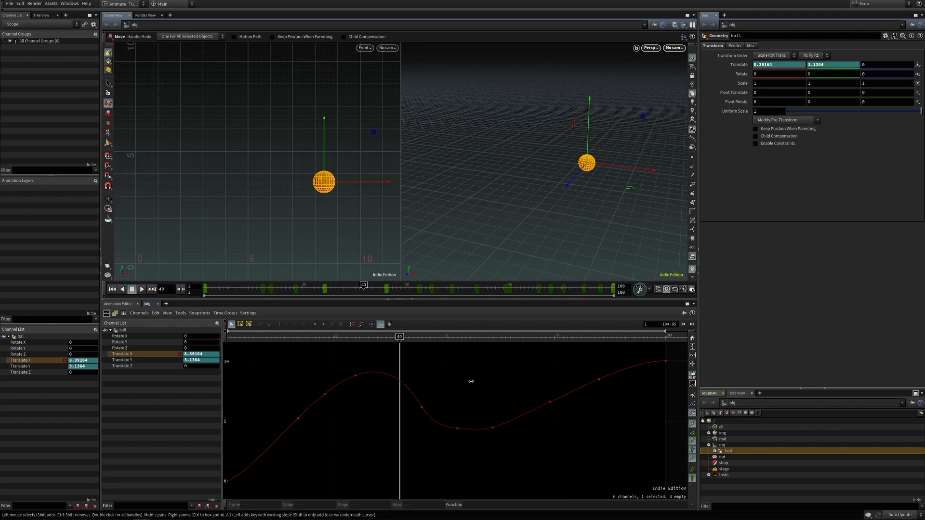
Display Translate Y together with Translate X and key the ball's frame 40 values on both channels at frame 71.
{"action": "left_click", "coordinate": [164, 362], "text": "shift"}
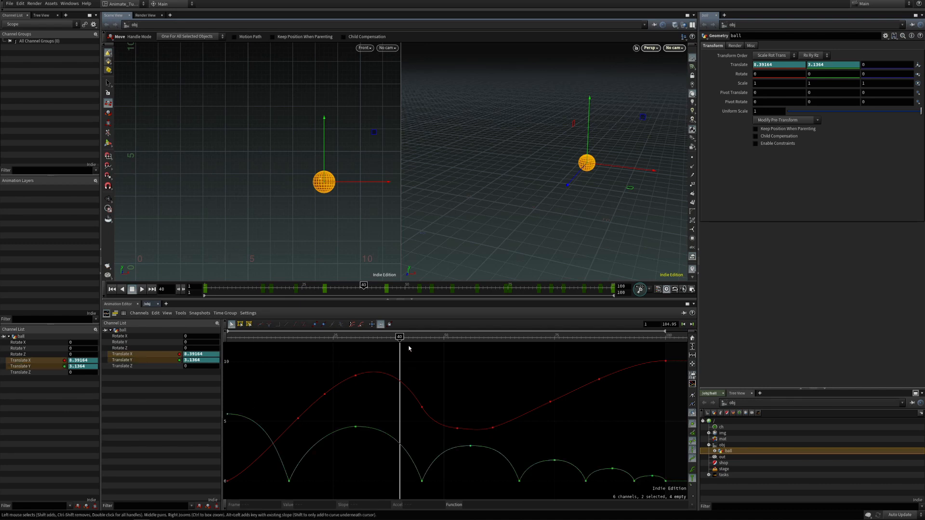
{"action": "left_click_drag", "start_coordinate": [399, 338], "coordinate": [537, 342]}
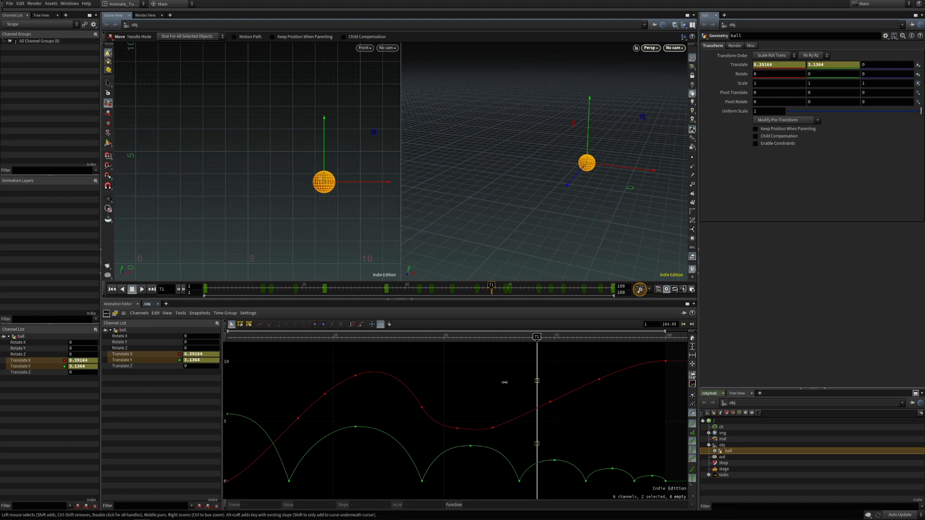
{"action": "key", "text": "k"}
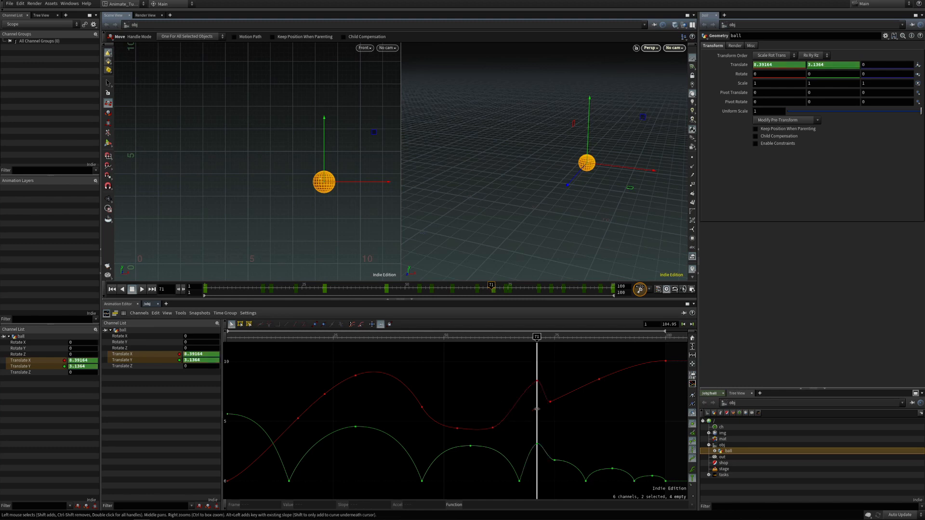